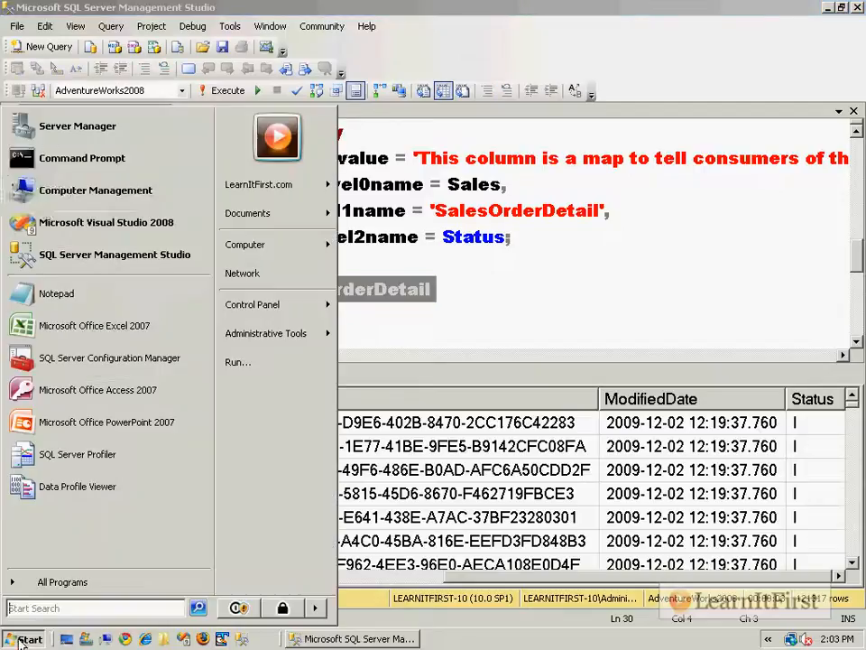
Open Visual Studio 2008 and create a new Integration Services project
{"action": "left_click", "coordinate": [27, 639]}
{"action": "left_click", "coordinate": [78, 230]}
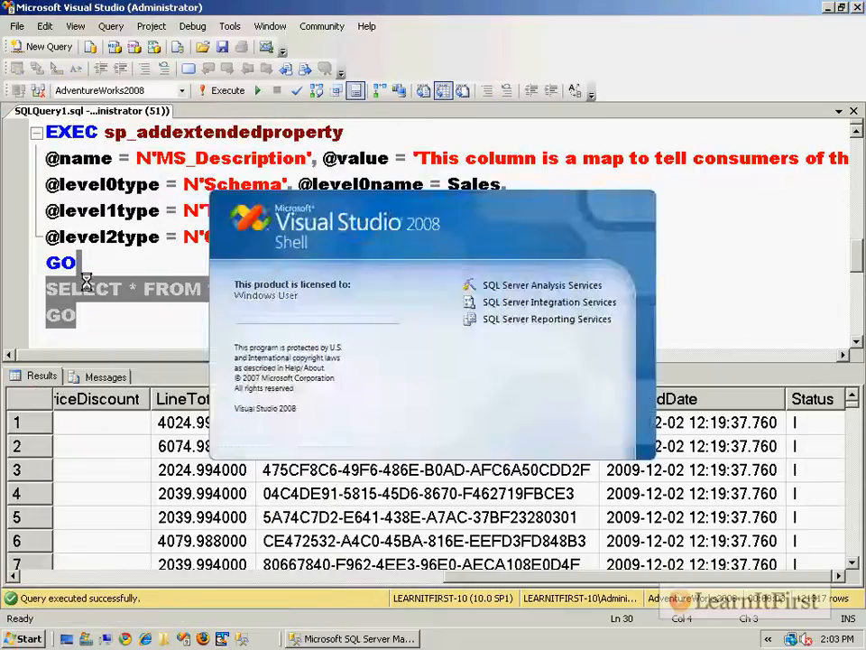
{"action": "left_click", "coordinate": [18, 26]}
{"action": "mouse_move", "coordinate": [20, 45]}
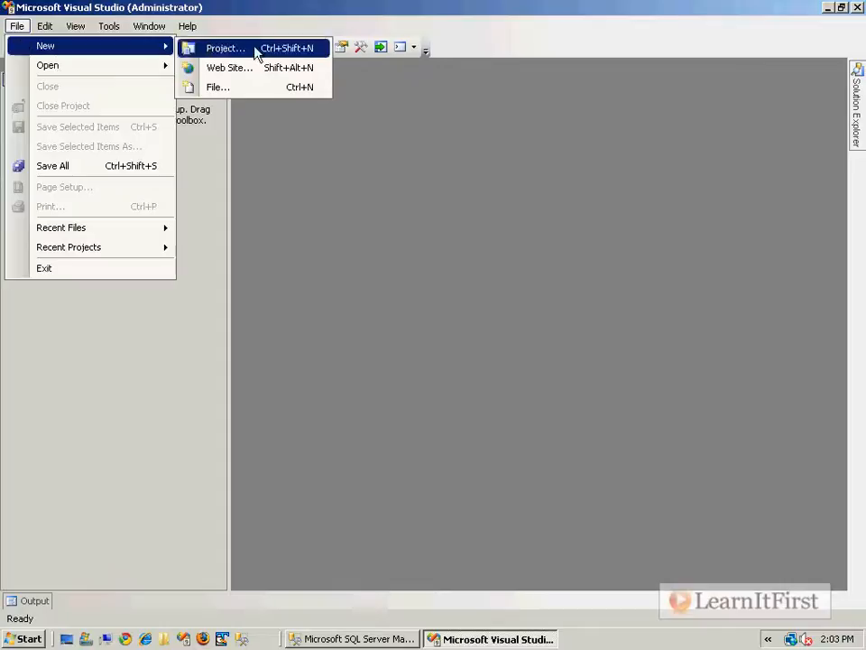
{"action": "left_click", "coordinate": [256, 47]}
{"action": "left_click", "coordinate": [615, 478]}
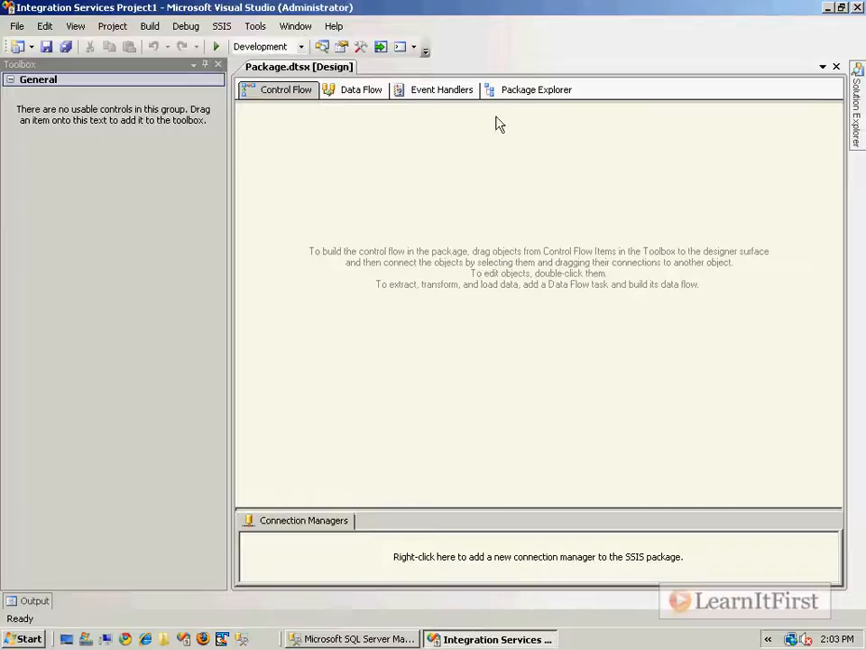
Add a Data Flow Task to the control flow and name it INSERTs
{"action": "left_click_drag", "start_coordinate": [64, 183], "coordinate": [379, 208]}
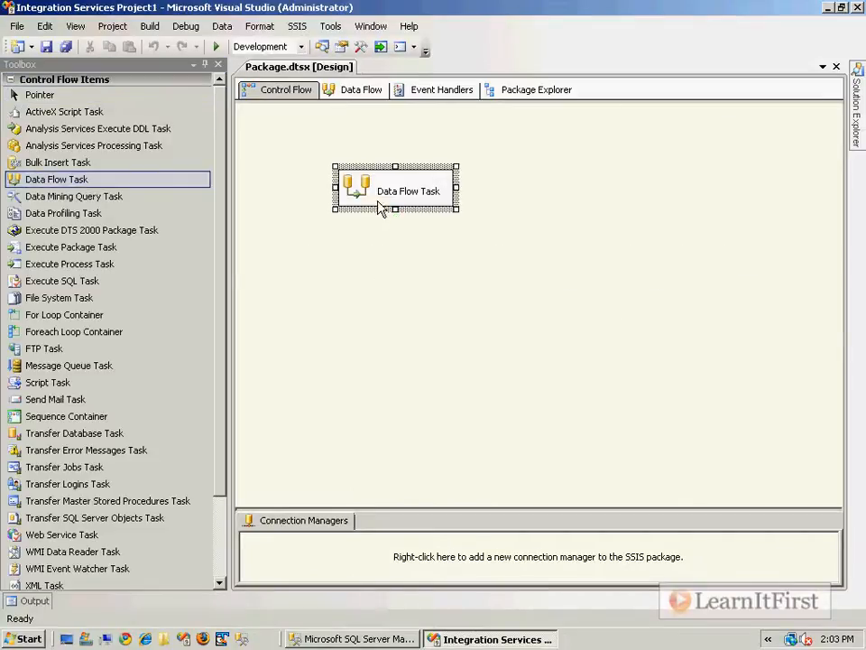
{"action": "left_click", "coordinate": [435, 208]}
{"action": "type", "text": "Handle"}
{"action": "key", "text": "ctrl+a"}
{"action": "type", "text": "INSERTs"}
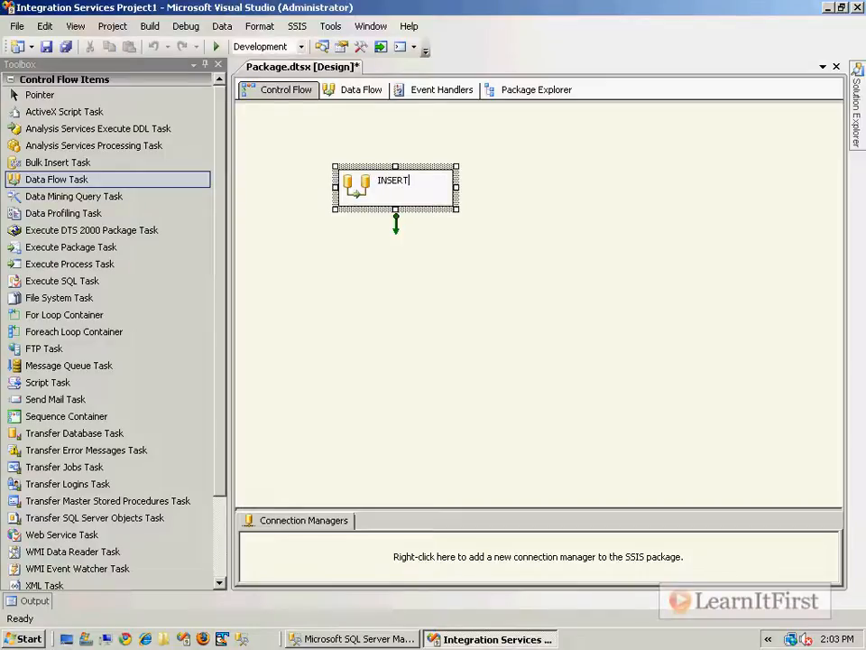
{"action": "key", "text": "Return"}
Open the INSERTs data flow and add an OLE DB Source to it
{"action": "double_click", "coordinate": [352, 191]}
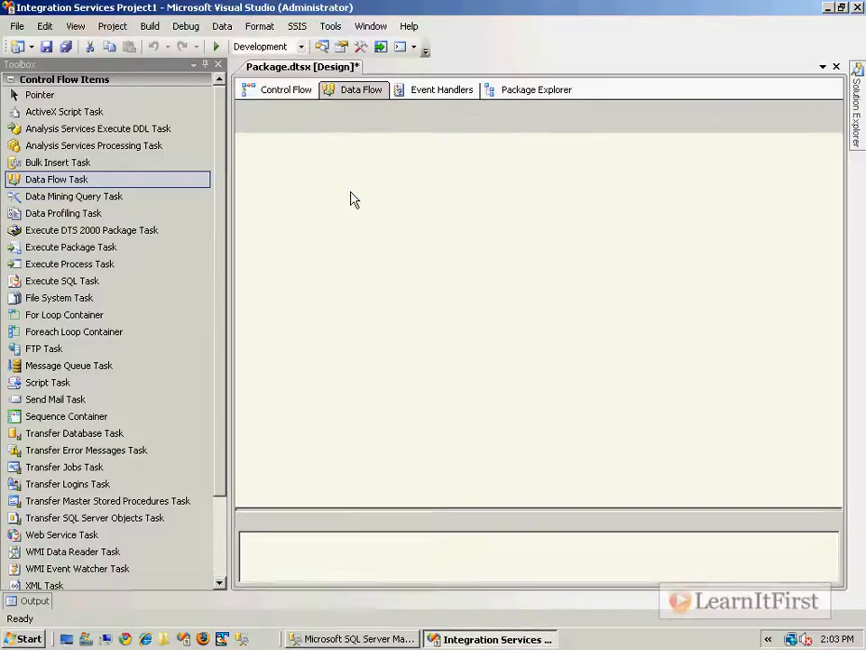
{"action": "left_click_drag", "start_coordinate": [127, 148], "coordinate": [385, 206]}
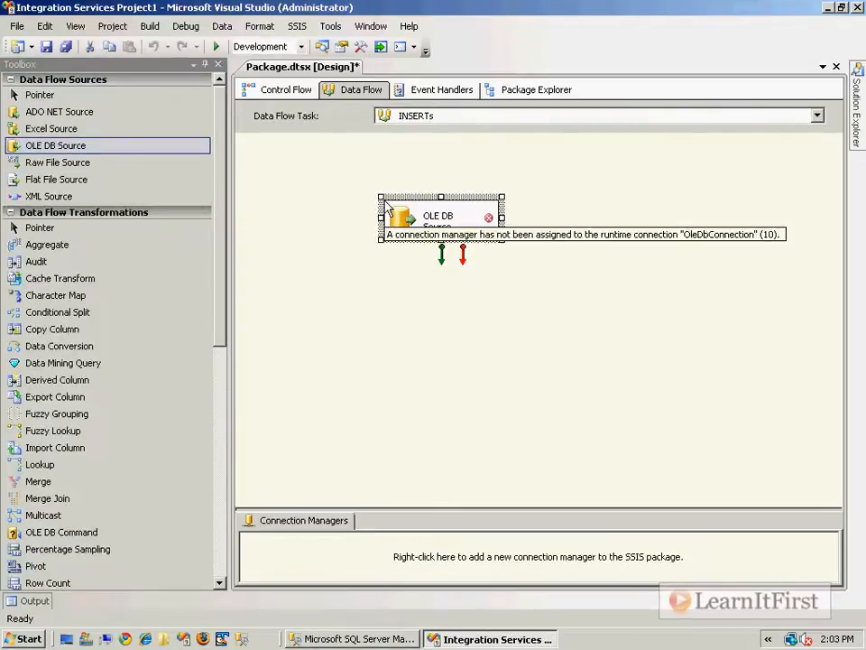
{"action": "type", "text": "2"}
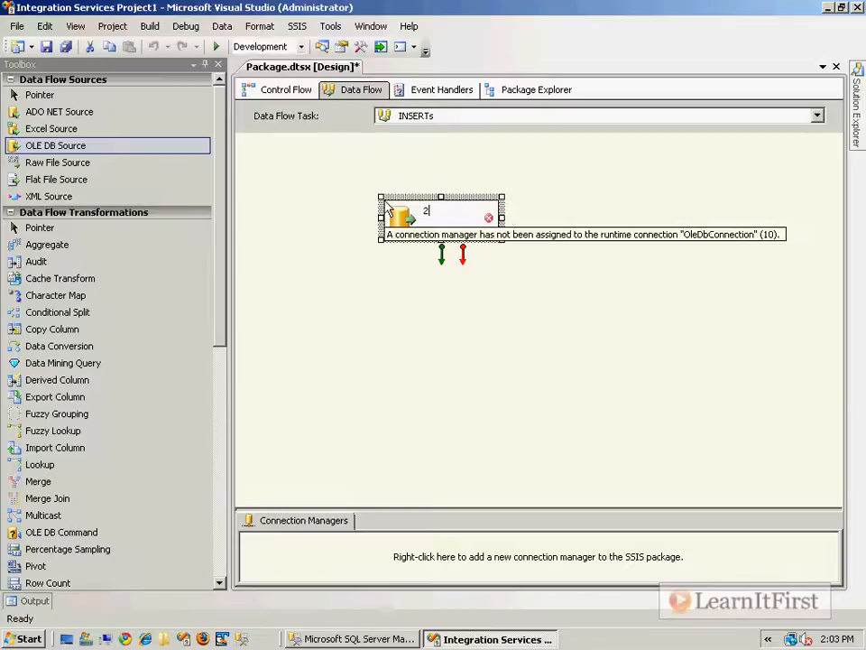
{"action": "type", "text": "Get o"}
{"action": "type", "text": "nly WHERE S"}
{"action": "type", "text": "tatuis"}
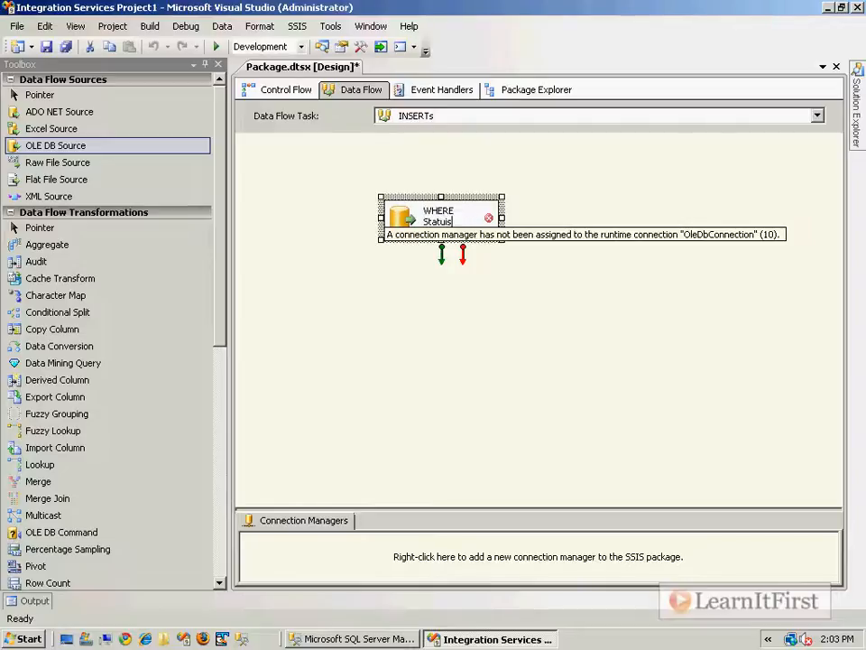
{"action": "type", "text": "=IO"}
{"action": "key", "text": "Return"}
{"action": "left_click", "coordinate": [648, 372]}
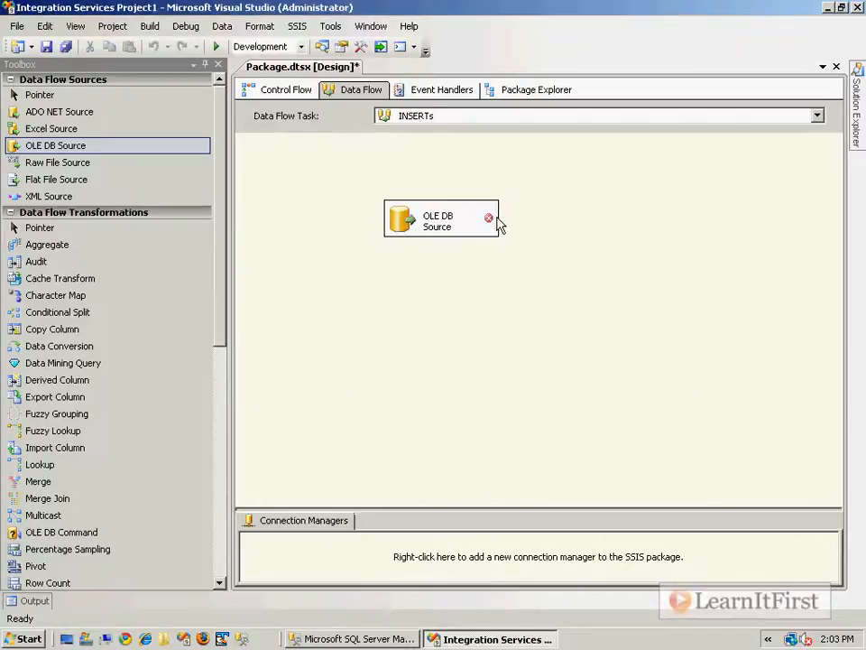
Rename the OLE DB source as Status I and widen its box on the design surface
{"action": "left_click", "coordinate": [460, 227]}
{"action": "type", "text": "Sta"}
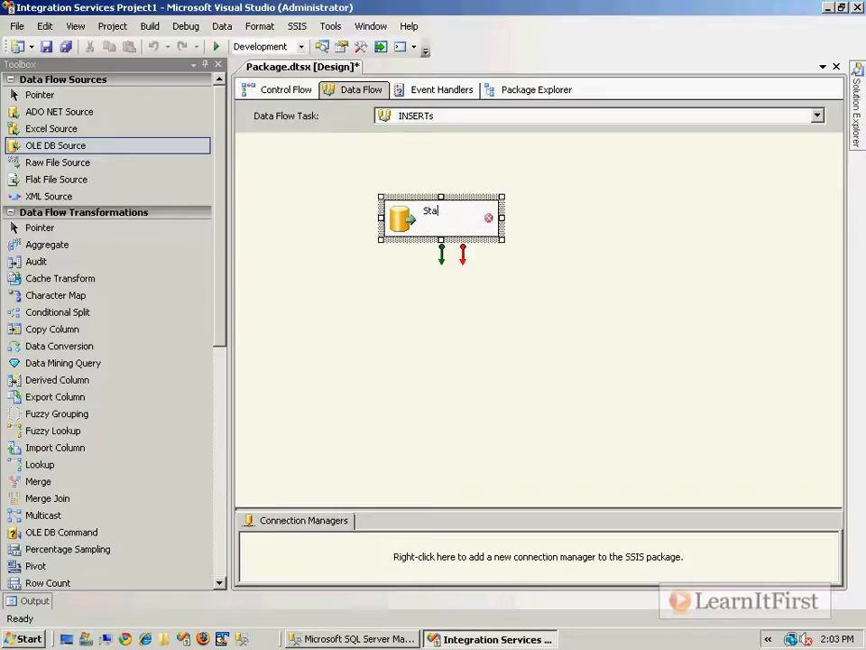
{"action": "type", "text": "tus I"}
{"action": "key", "text": "Return"}
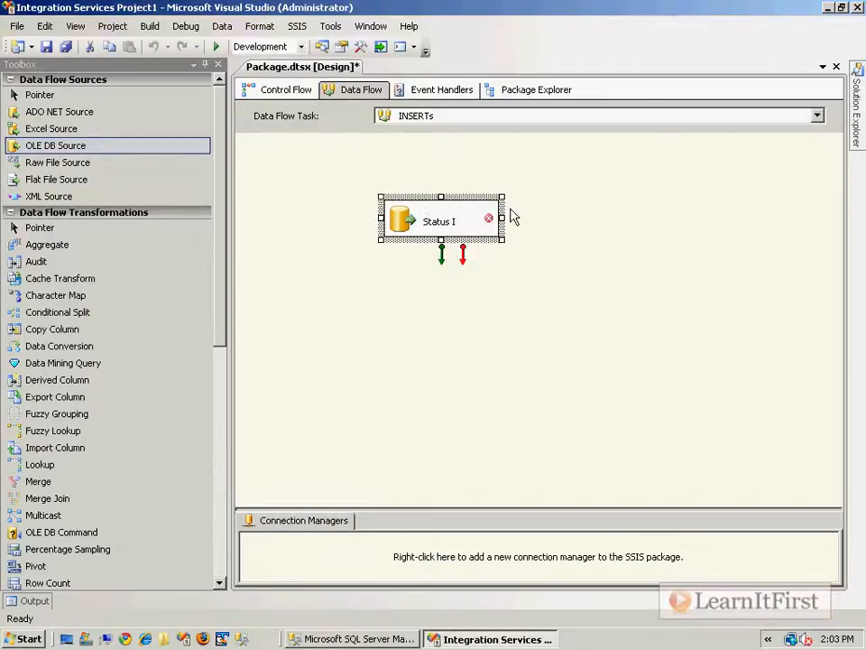
{"action": "left_click_drag", "start_coordinate": [502, 218], "coordinate": [576, 219]}
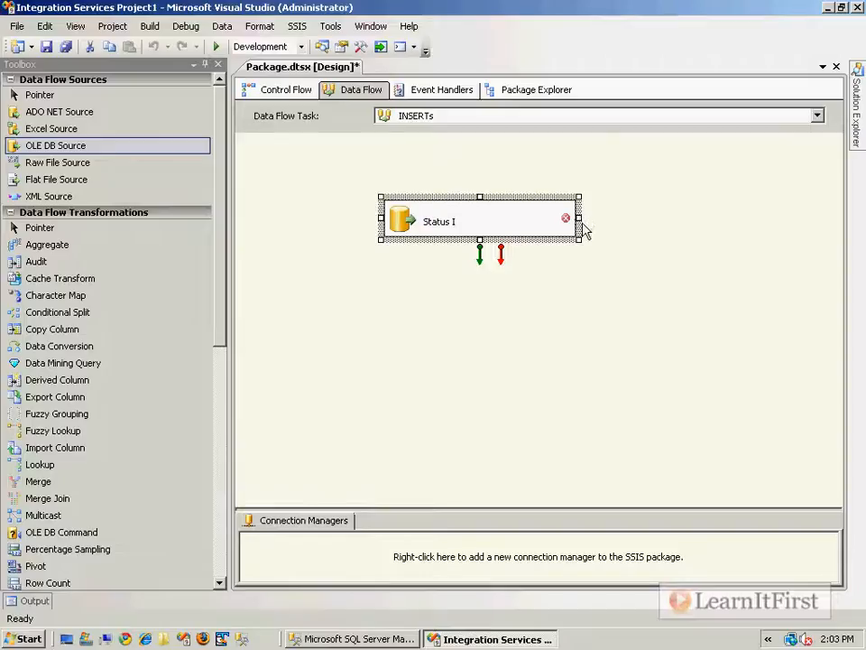
{"action": "left_click", "coordinate": [598, 234]}
{"action": "left_click", "coordinate": [444, 239]}
Start a new OLE DB connection for the Status I source with localhost as the server name
{"action": "double_click", "coordinate": [418, 228]}
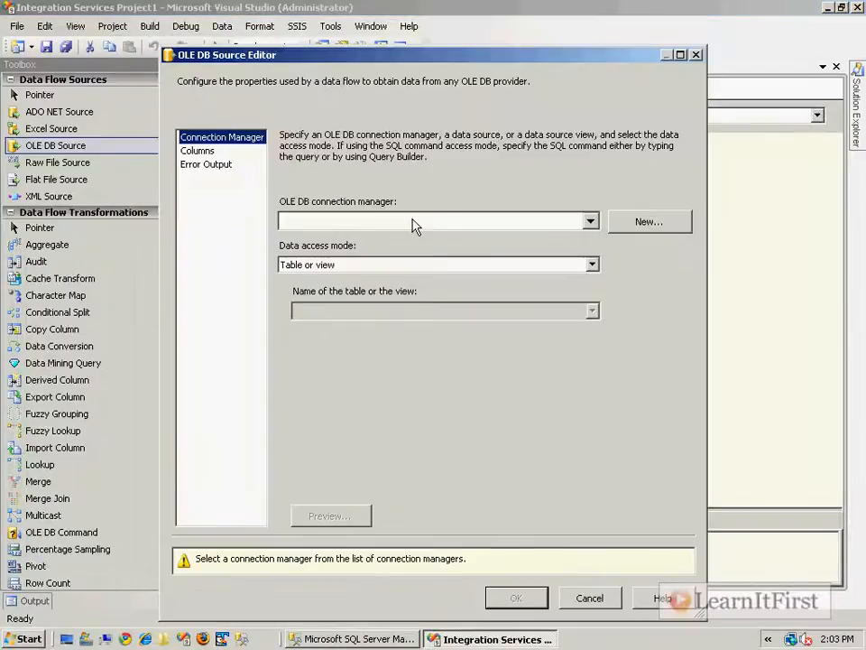
{"action": "left_click", "coordinate": [651, 231]}
{"action": "left_click", "coordinate": [596, 476]}
{"action": "left_click", "coordinate": [517, 478]}
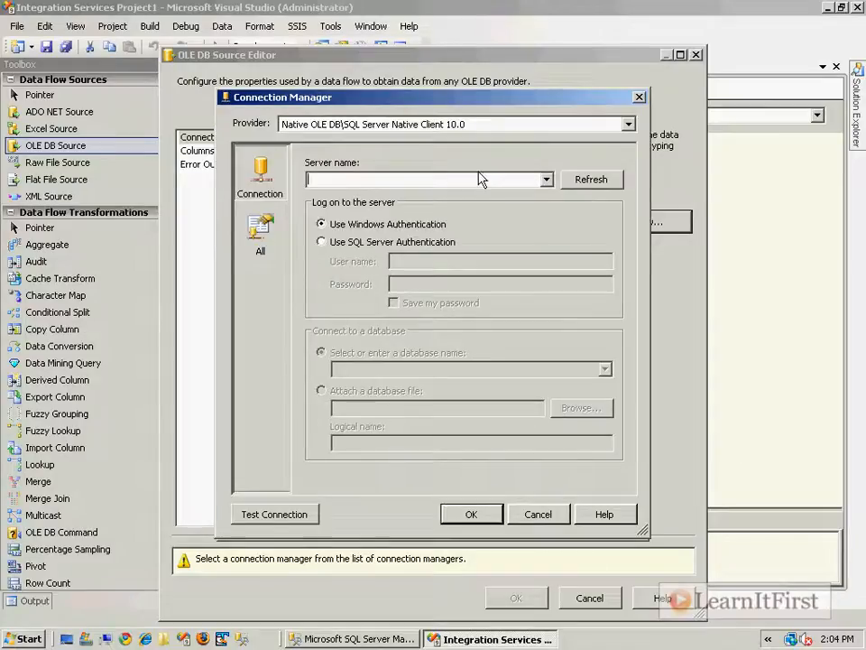
{"action": "type", "text": "lo"}
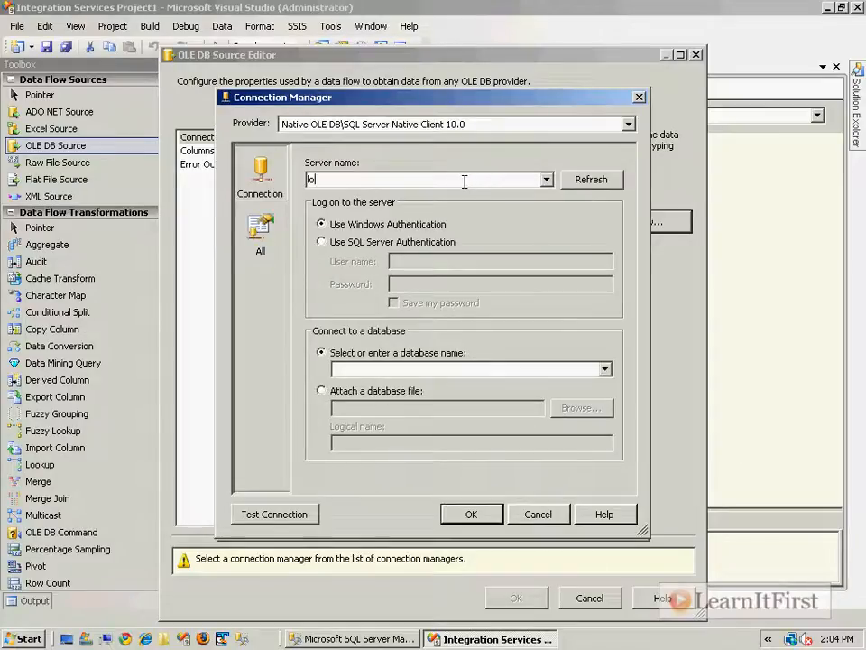
{"action": "type", "text": "calhost"}
Choose the AdventureWorks2008 database for the connection and assign the connection to the source
{"action": "left_click", "coordinate": [436, 369]}
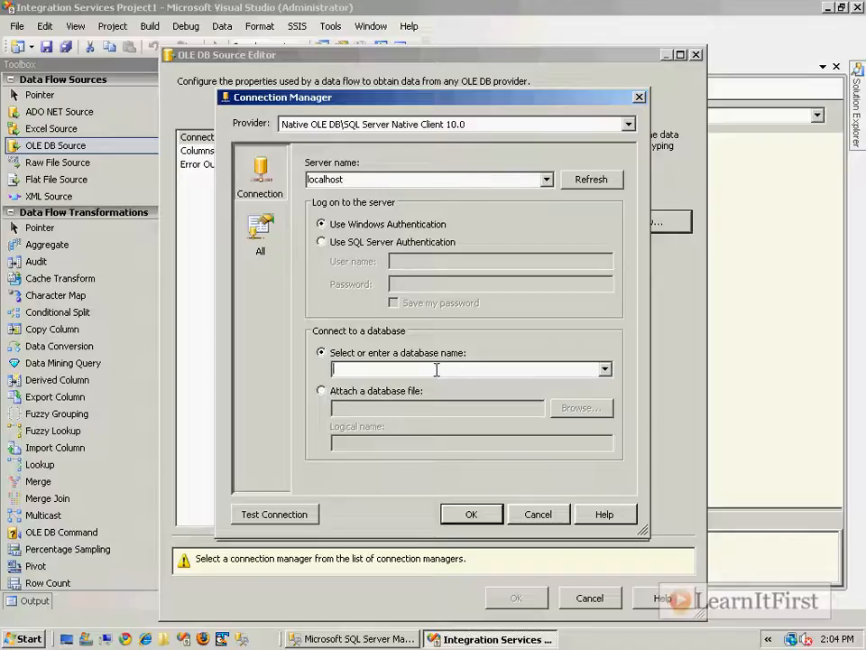
{"action": "type", "text": "AdventureWorks"}
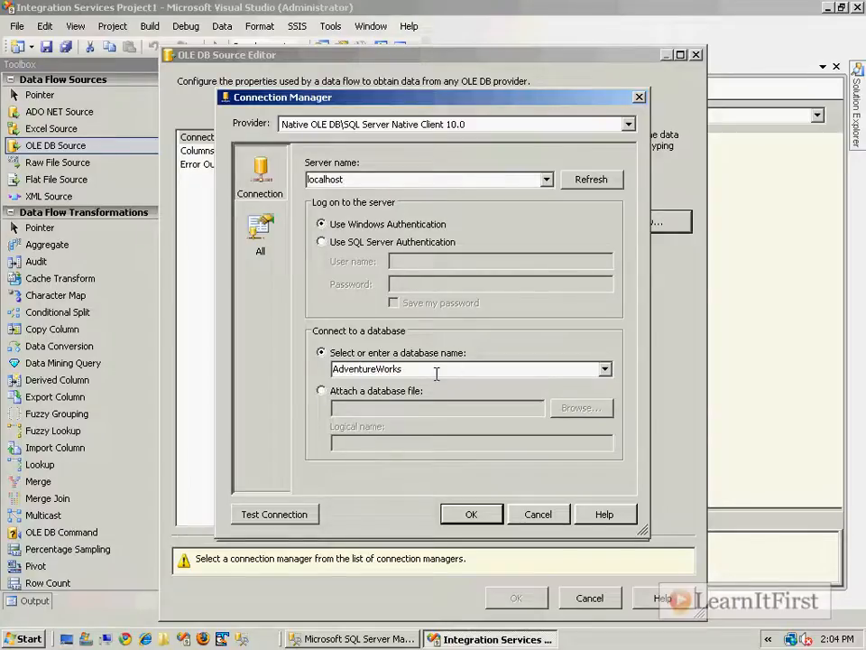
{"action": "left_click", "coordinate": [605, 369]}
{"action": "left_click", "coordinate": [497, 399]}
{"action": "left_click", "coordinate": [483, 516]}
{"action": "left_click", "coordinate": [503, 503]}
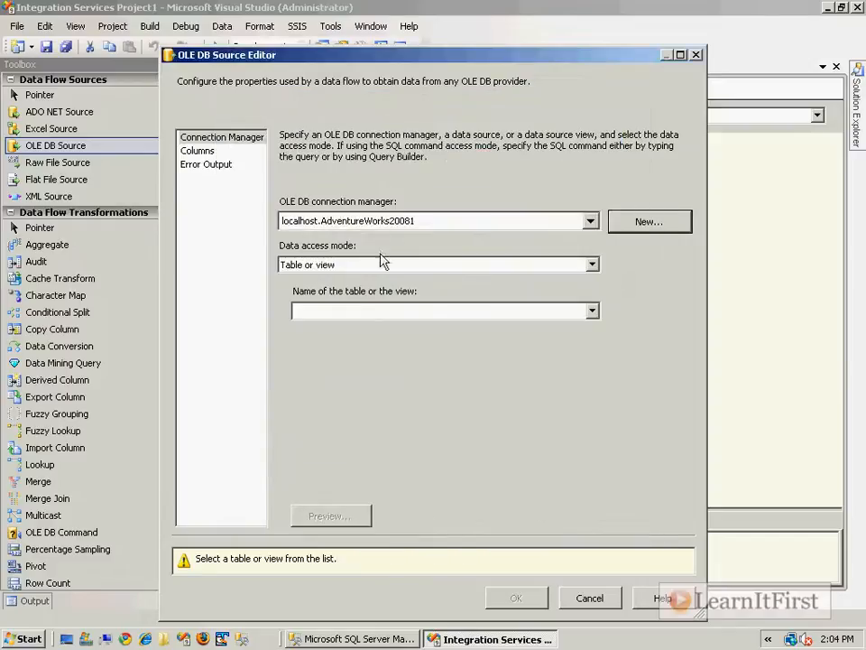
Set the source's data access mode to SQL command
{"action": "left_click", "coordinate": [383, 267]}
{"action": "left_click", "coordinate": [381, 301]}
{"action": "left_click", "coordinate": [391, 327]}
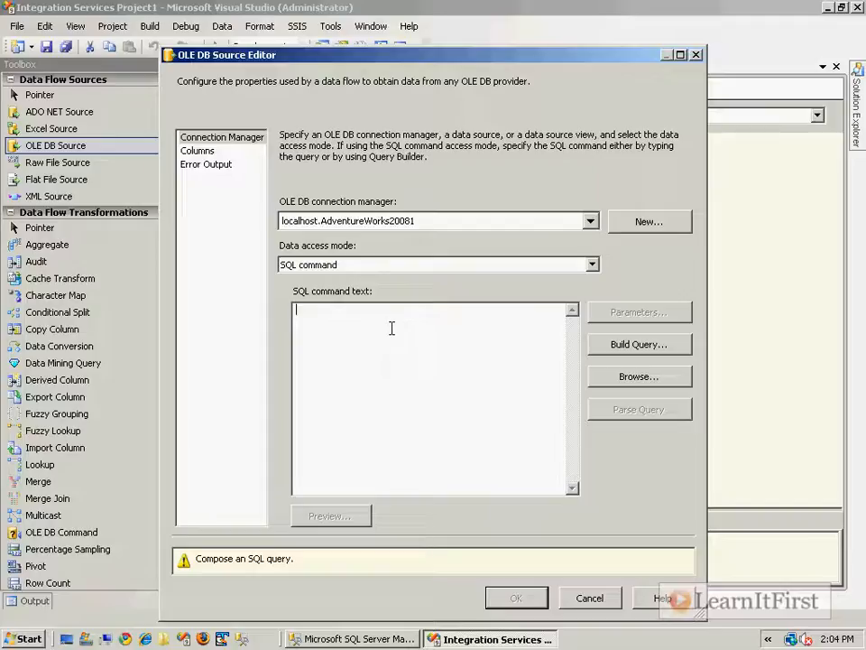
{"action": "type", "text": "SELECT * FROM "}
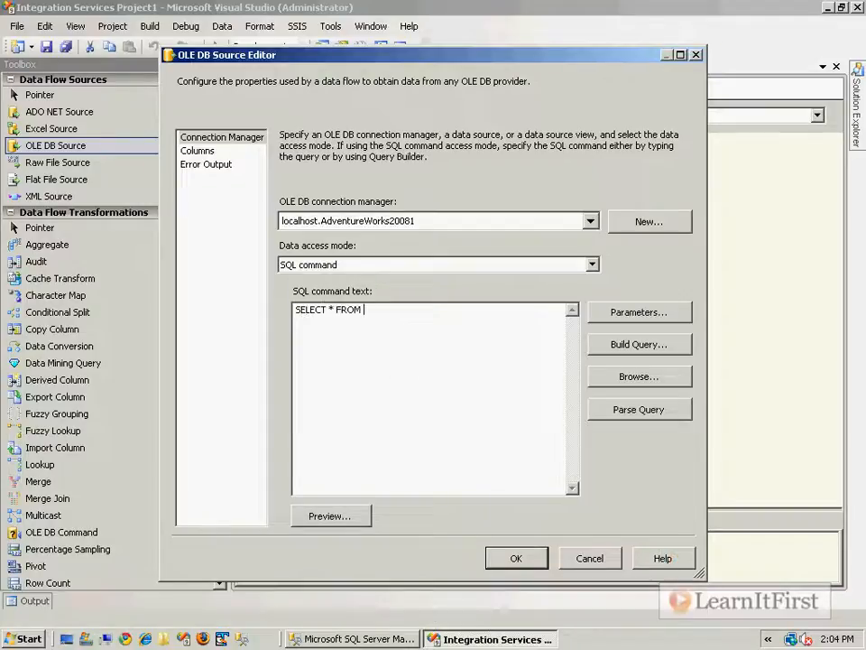
{"action": "type", "text": "Sales.SalesOrderDetail"}
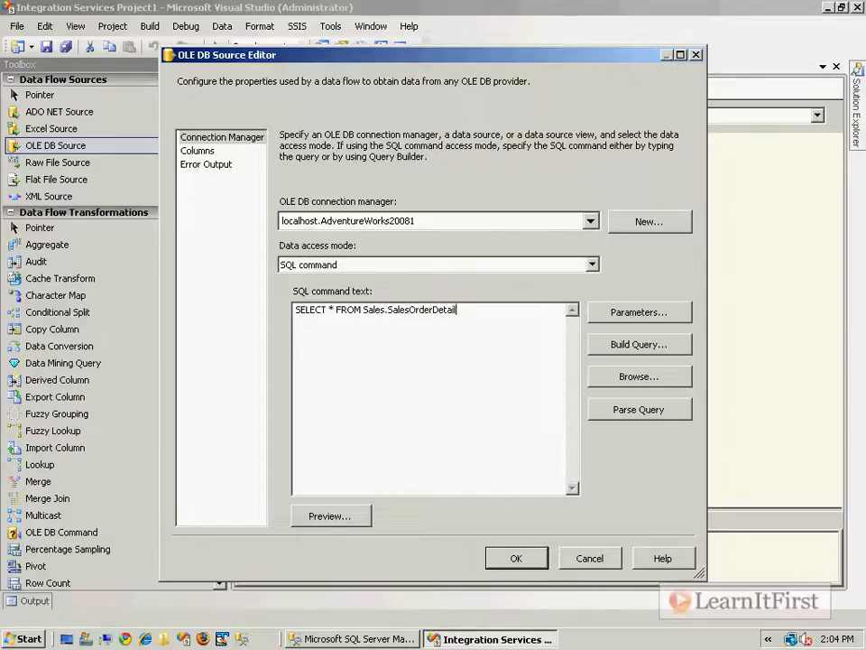
{"action": "key", "text": "BackSpace"}
{"action": "key", "text": "BackSpace"}
{"action": "key", "text": "BackSpace"}
{"action": "key", "text": "BackSpace"}
{"action": "key", "text": "BackSpace"}
{"action": "key", "text": "BackSpace"}
{"action": "key", "text": "BackSpace"}
{"action": "key", "text": "BackSpace"}
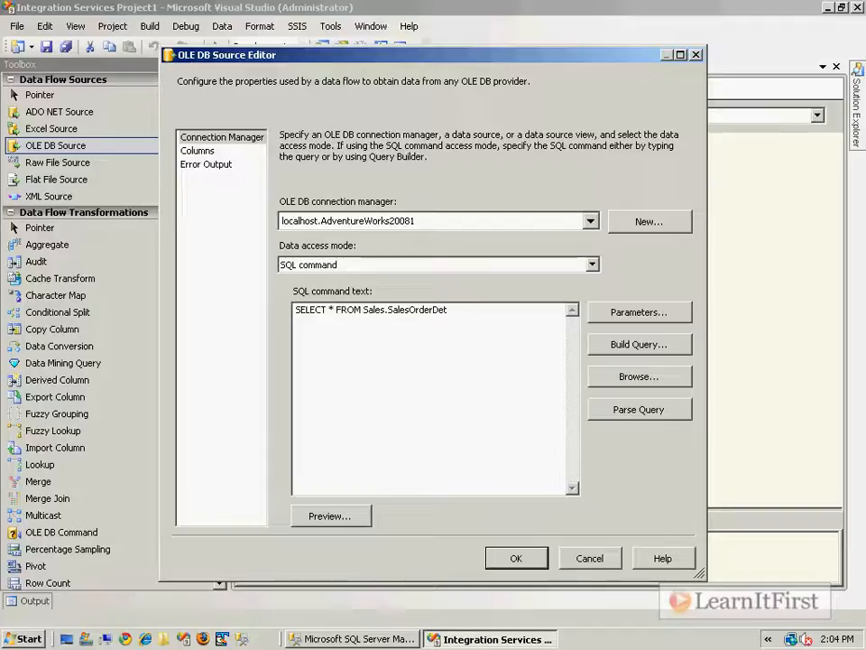
{"action": "left_click_drag", "start_coordinate": [488, 310], "coordinate": [295, 309]}
{"action": "key", "text": "Delete"}
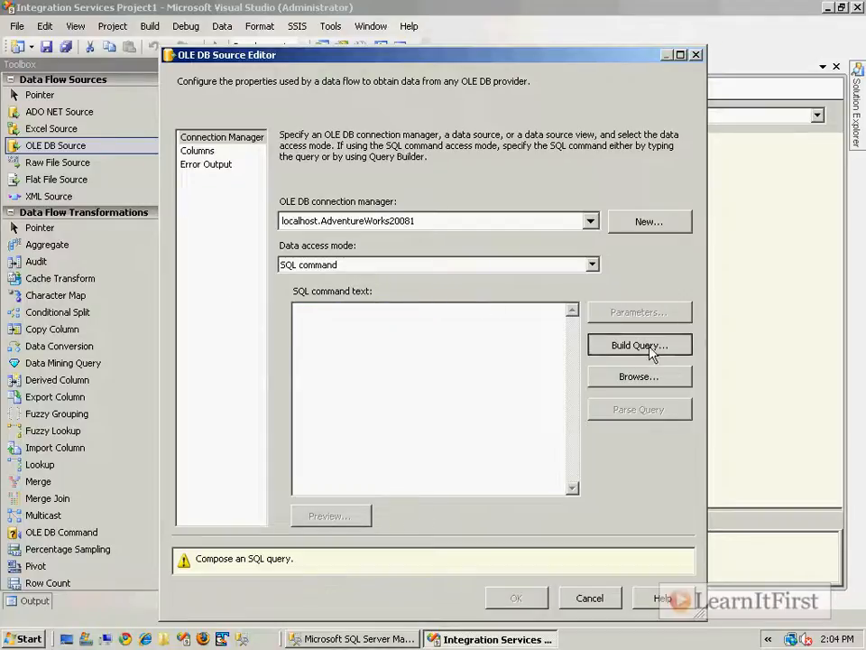
Build the source query visually by adding the SalesOrderDetail (Sales) table and selecting all its columns
{"action": "left_click", "coordinate": [649, 347]}
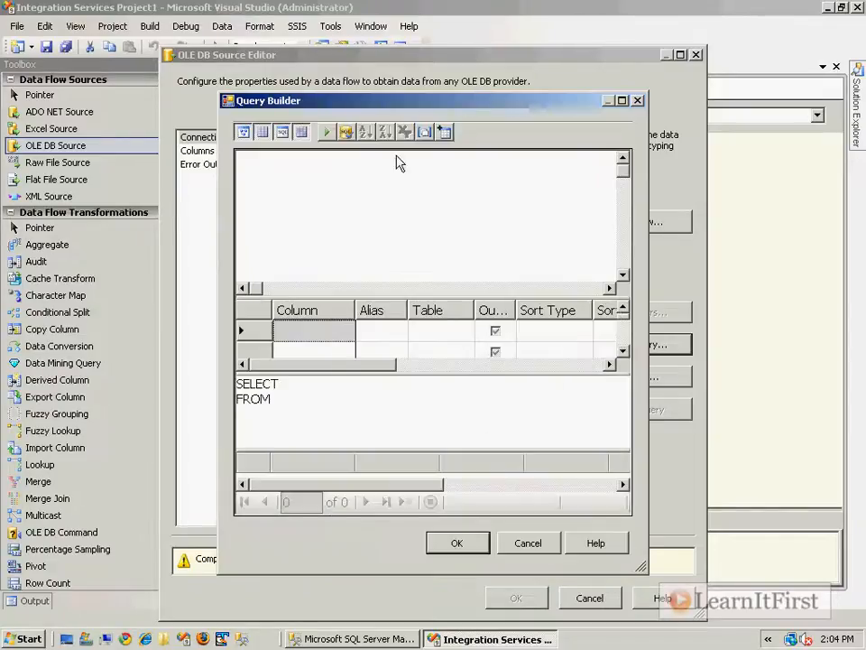
{"action": "right_click", "coordinate": [364, 176]}
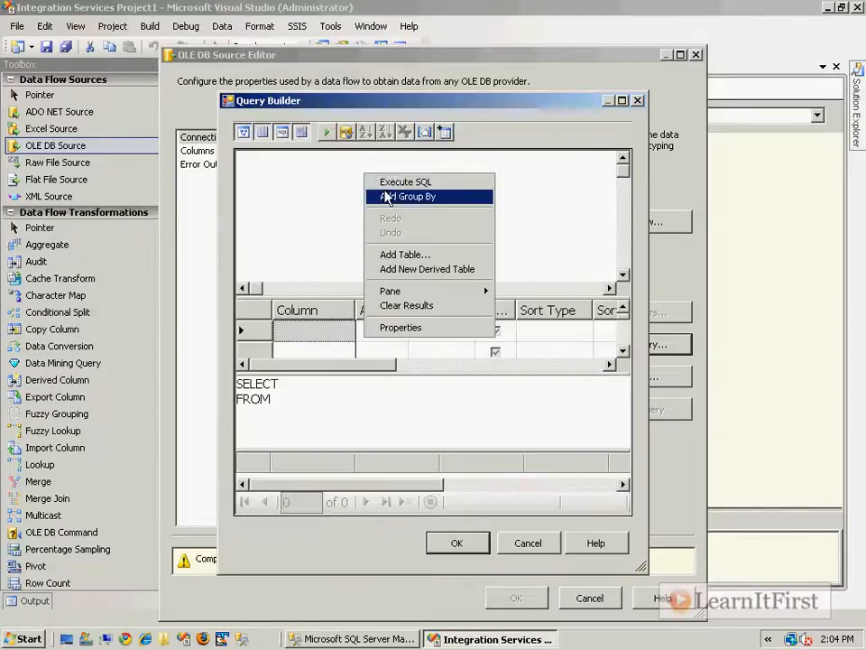
{"action": "left_click", "coordinate": [426, 258]}
{"action": "scroll", "coordinate": [357, 329], "scroll_direction": "down", "scroll_amount": 6}
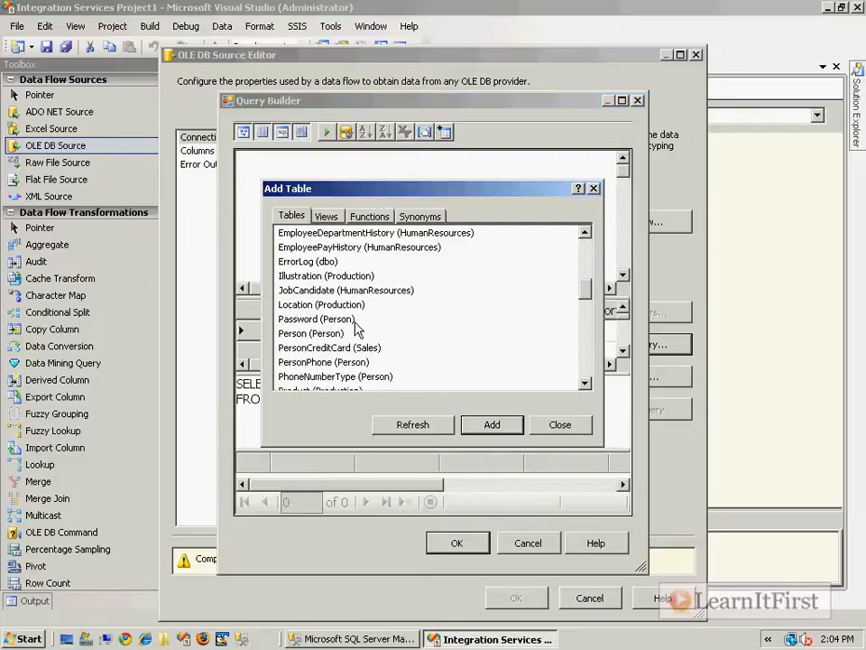
{"action": "scroll", "coordinate": [358, 332], "scroll_direction": "down", "scroll_amount": 7}
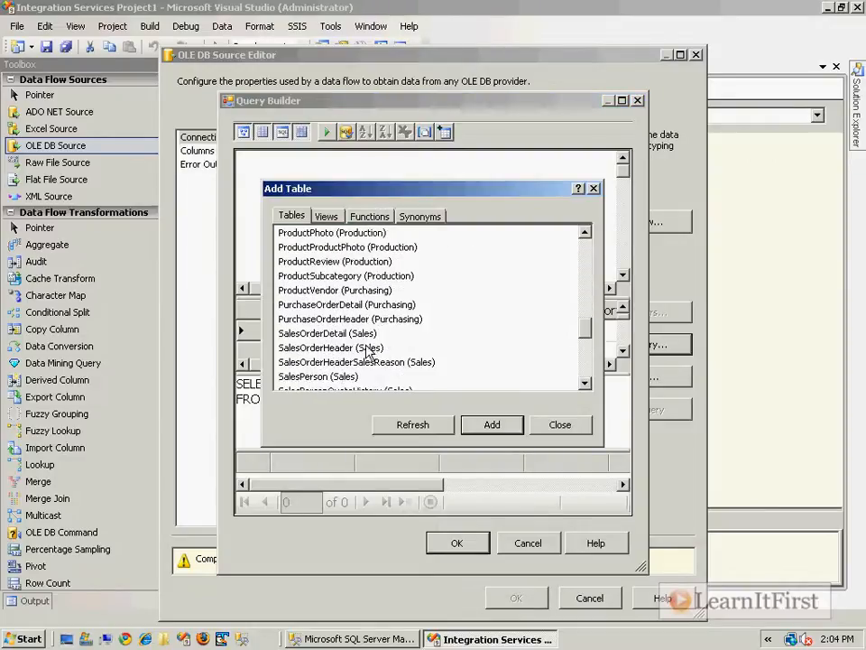
{"action": "double_click", "coordinate": [334, 333]}
{"action": "left_click", "coordinate": [545, 424]}
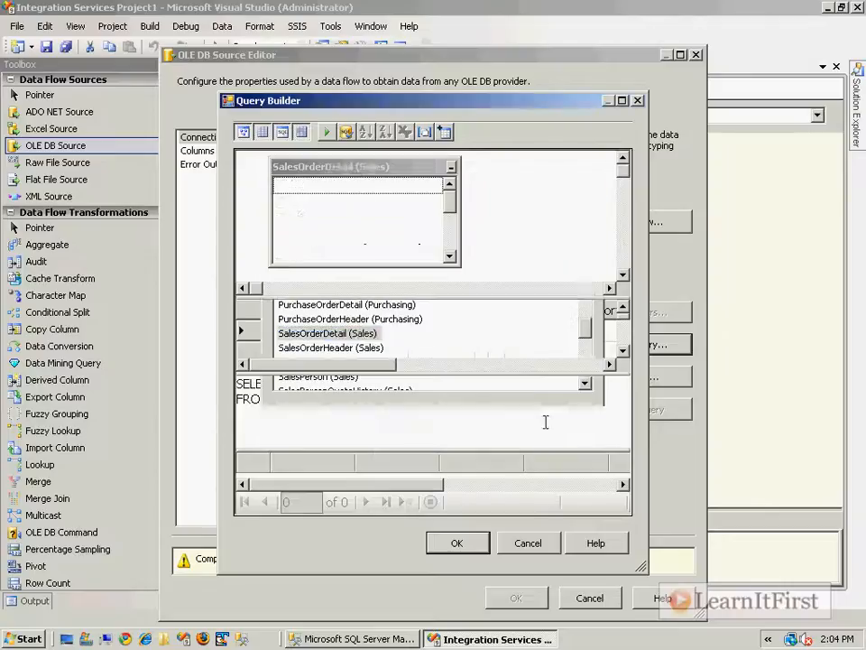
{"action": "left_click", "coordinate": [281, 185]}
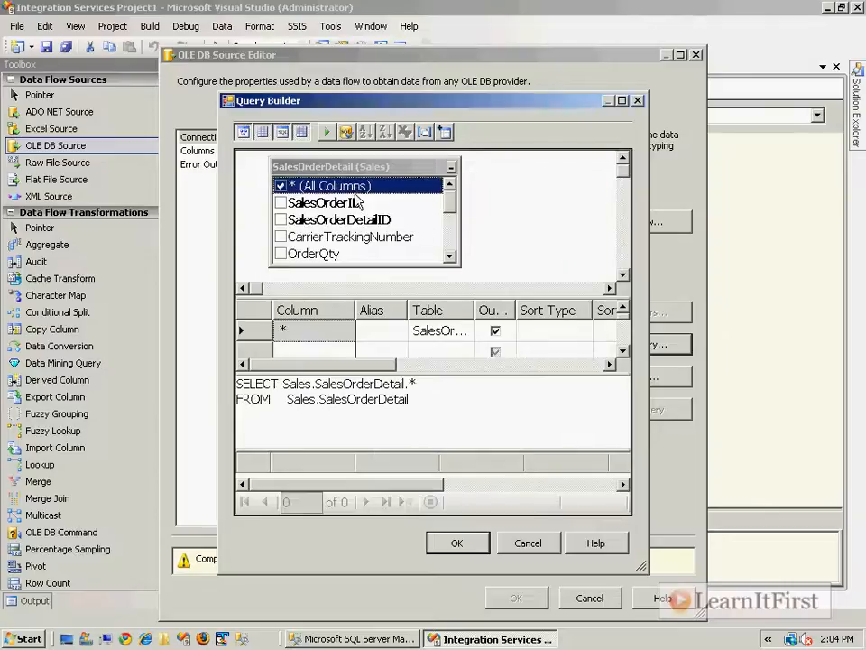
Add the condition WHERE Status='I' to the query, then maximize the Query Builder and widen the grid's Column column to check the filter row
{"action": "left_click", "coordinate": [447, 403]}
{"action": "key", "text": "Return"}
{"action": "type", "text": "WHER"}
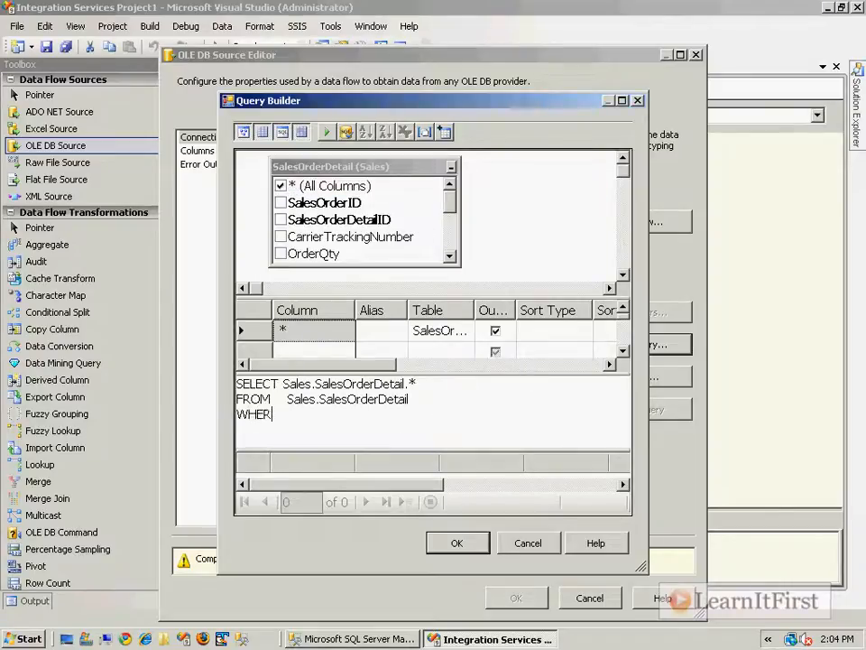
{"action": "type", "text": "E Status='I"}
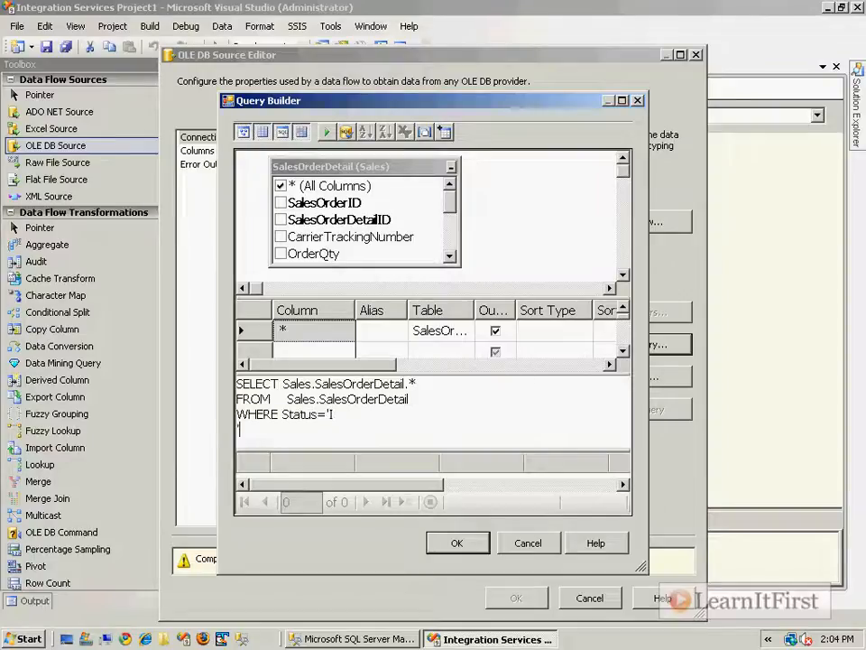
{"action": "left_click", "coordinate": [622, 100]}
{"action": "left_click", "coordinate": [371, 234]}
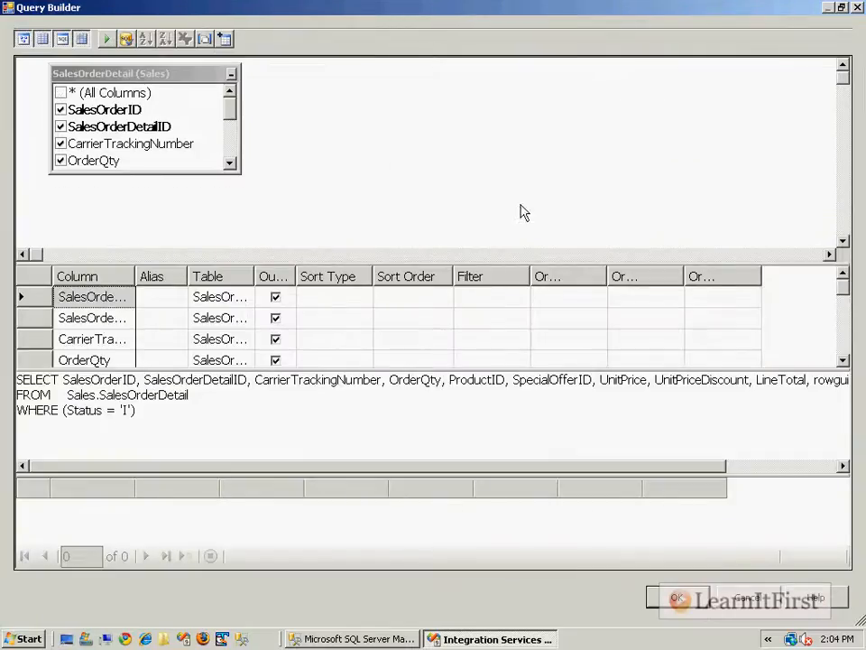
{"action": "left_click_drag", "start_coordinate": [133, 276], "coordinate": [180, 275]}
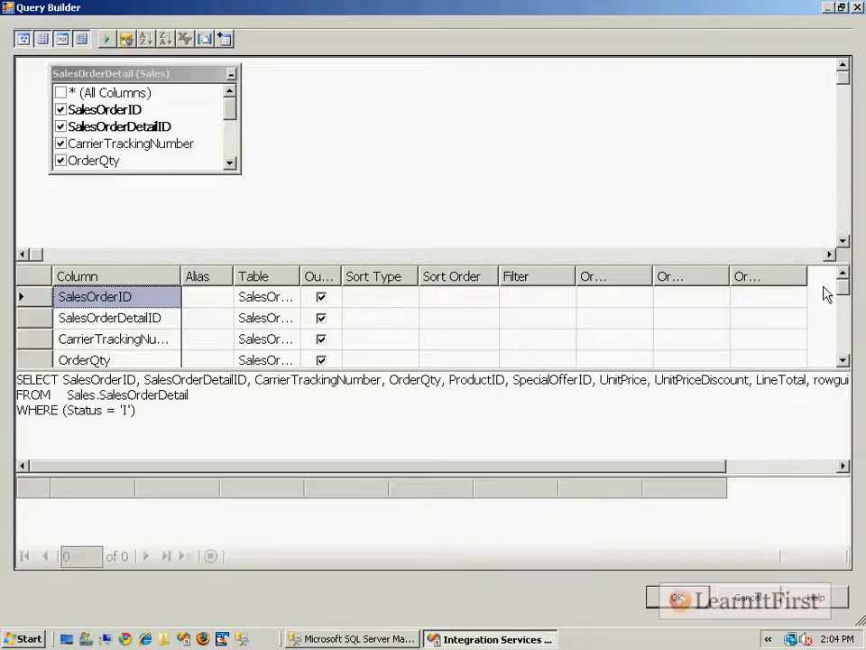
{"action": "scroll", "coordinate": [826, 307], "scroll_direction": "down", "scroll_amount": 3}
{"action": "scroll", "coordinate": [821, 315], "scroll_direction": "down", "scroll_amount": 1}
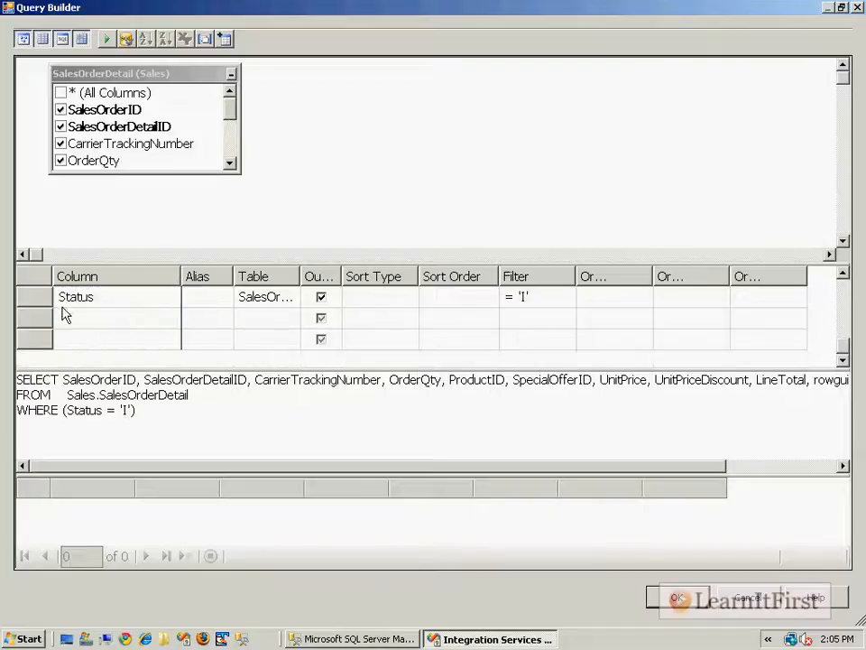
Check the Status filter row and its WHERE clause, and accept the built query as the source's SQL command
{"action": "left_click", "coordinate": [34, 297]}
{"action": "left_click_drag", "start_coordinate": [217, 427], "coordinate": [2, 422]}
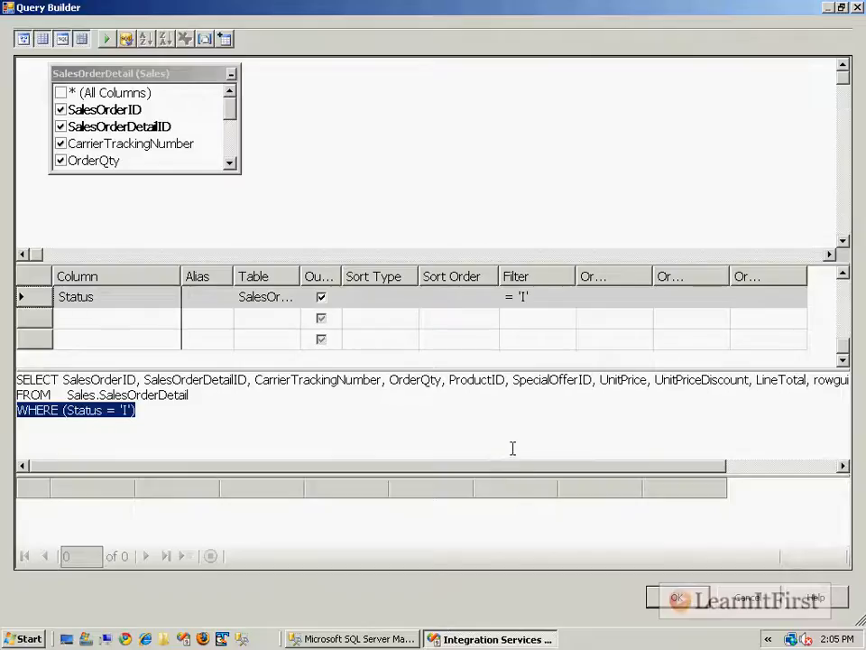
{"action": "left_click", "coordinate": [677, 598]}
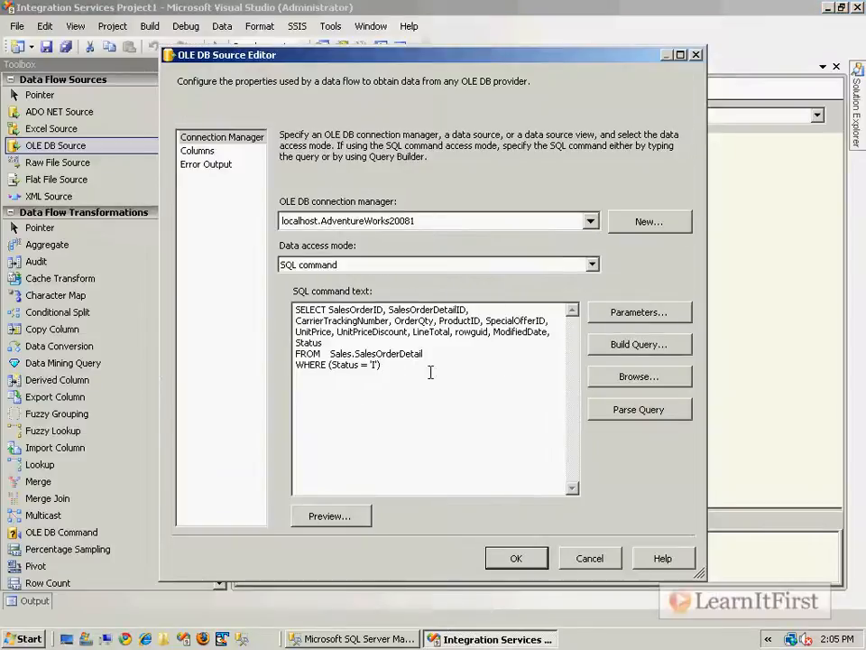
Preview the source query's results, check the values in the Status column, and close the preview
{"action": "key", "text": "ctrl+a"}
{"action": "left_click", "coordinate": [320, 521]}
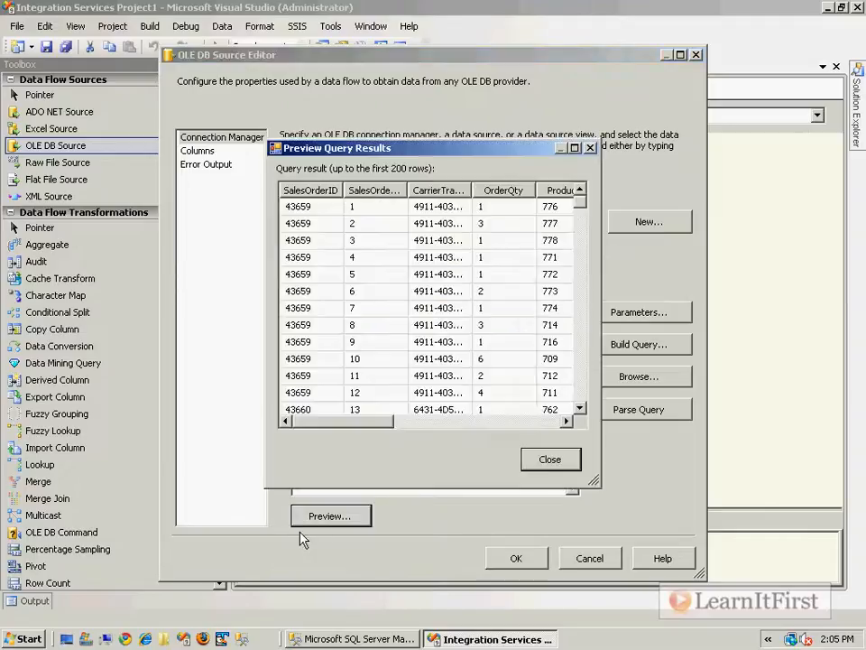
{"action": "left_click_drag", "start_coordinate": [370, 422], "coordinate": [537, 425]}
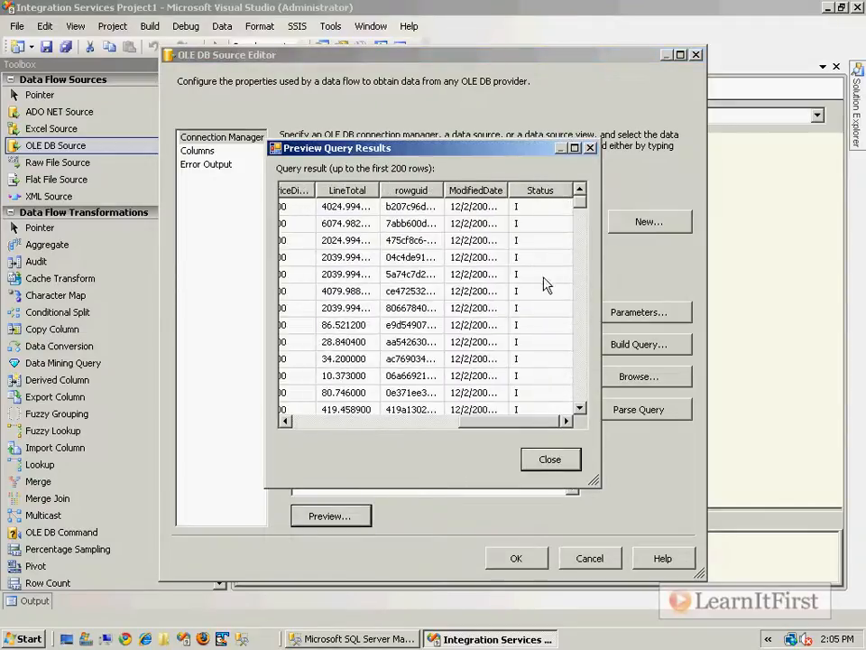
{"action": "left_click", "coordinate": [550, 459]}
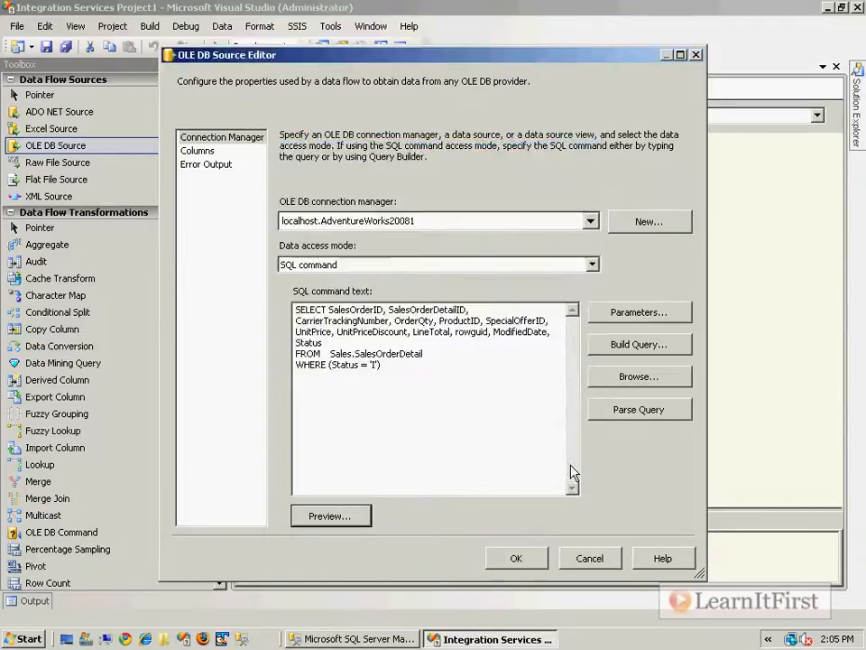
Accept the OLE DB source settings and save the package
{"action": "left_click", "coordinate": [517, 558]}
{"action": "left_click", "coordinate": [609, 354]}
{"action": "key", "text": "ctrl+s"}
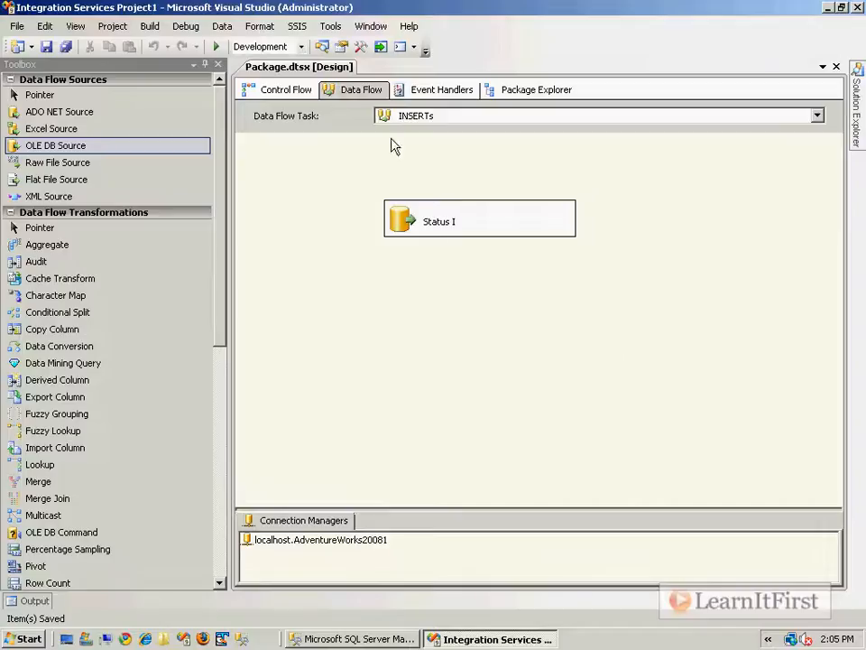
Add a SQL Server Destination below the Status I source, connect the source's output to it, and open the destination for editing
{"action": "left_click", "coordinate": [68, 213]}
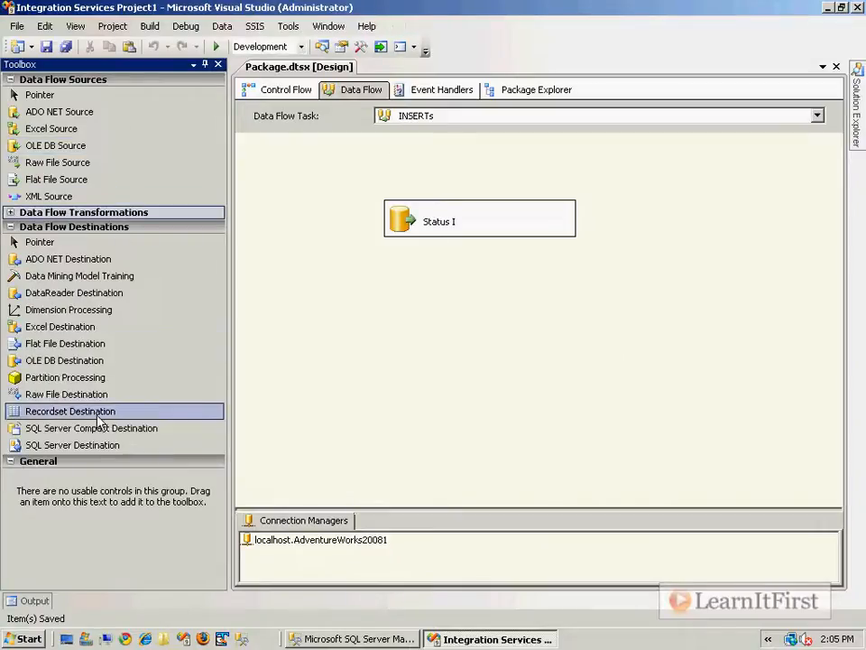
{"action": "left_click_drag", "start_coordinate": [104, 444], "coordinate": [401, 299]}
{"action": "left_click", "coordinate": [470, 226]}
{"action": "left_click_drag", "start_coordinate": [480, 256], "coordinate": [410, 315]}
{"action": "double_click", "coordinate": [411, 316]}
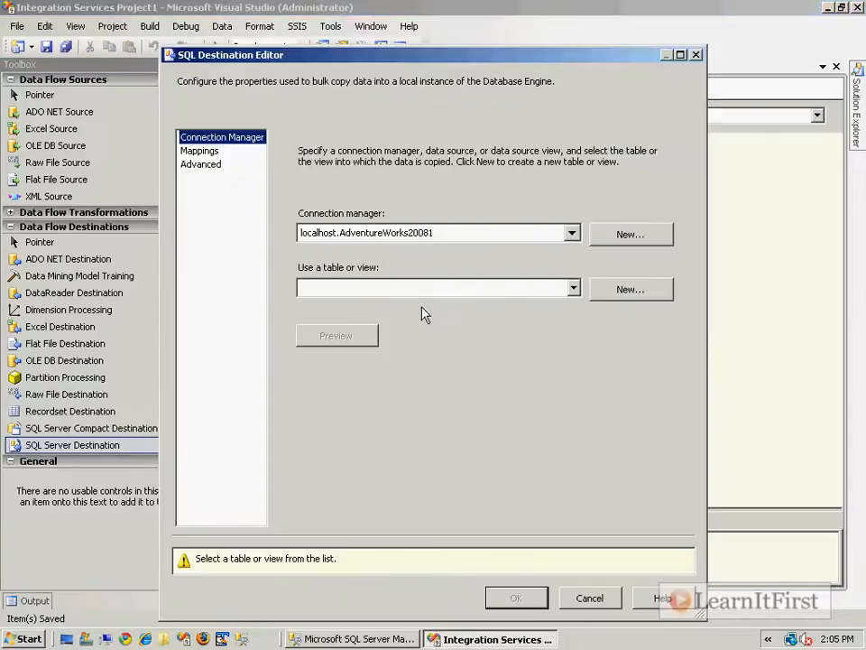
Start a new destination table and change the table name in its CREATE TABLE statement to DWOrderDetail
{"action": "left_click", "coordinate": [630, 289]}
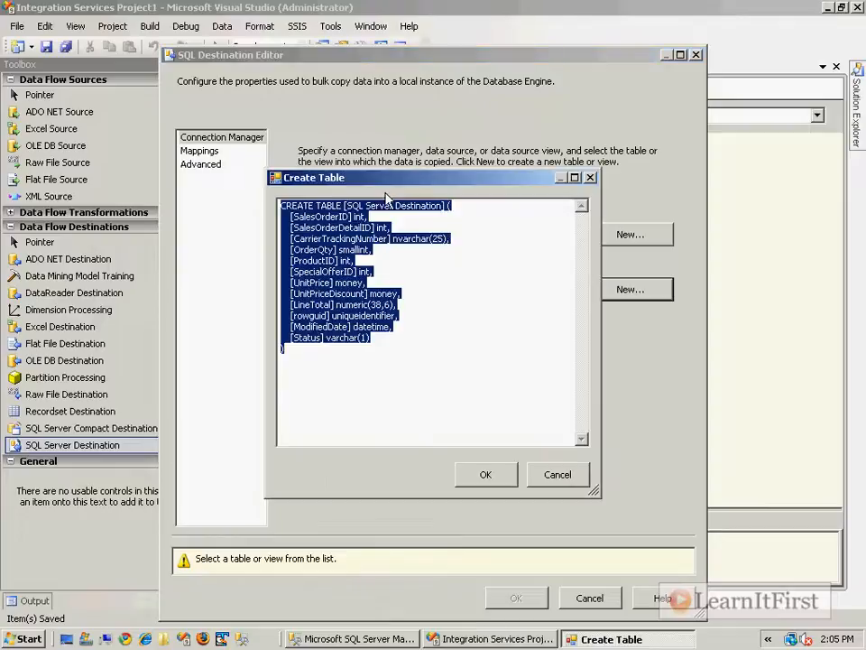
{"action": "left_click", "coordinate": [385, 205]}
{"action": "left_click_drag", "start_coordinate": [344, 205], "coordinate": [444, 206]}
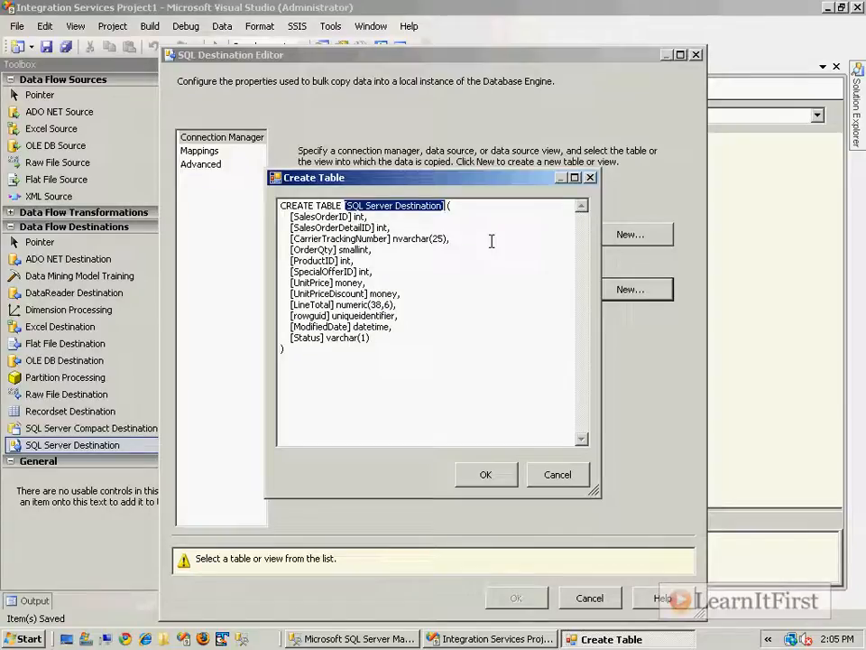
{"action": "type", "text": "DWSales"}
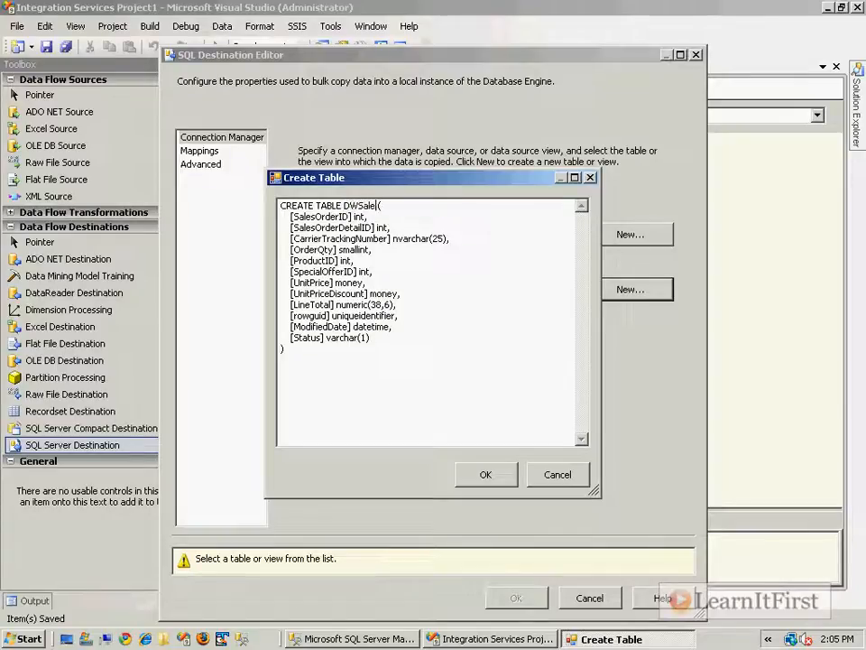
{"action": "key", "text": "BackSpace"}
{"action": "key", "text": "BackSpace"}
{"action": "key", "text": "BackSpace"}
{"action": "key", "text": "BackSpace"}
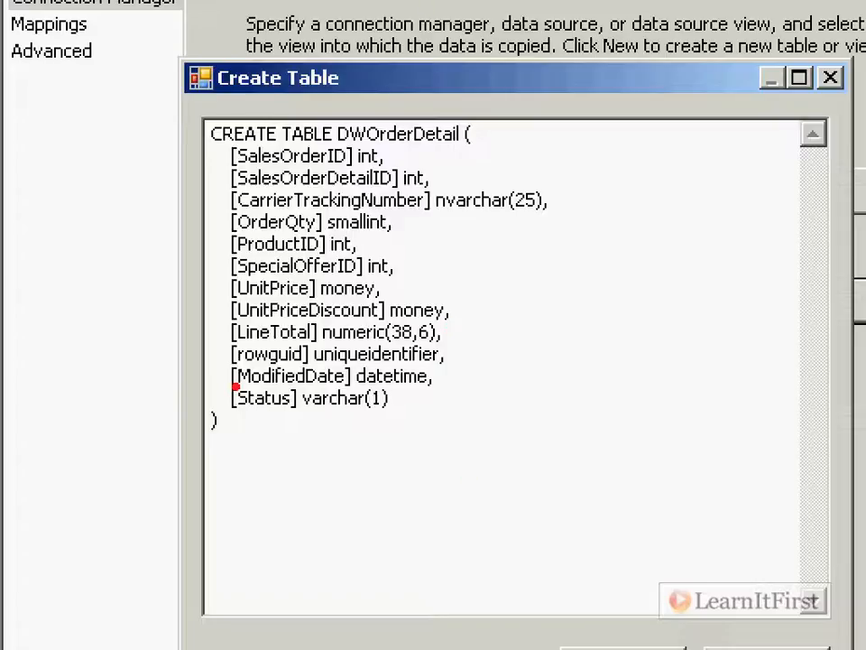
Remove the Status column and the comma after ModifiedDate datetime from the CREATE TABLE statement, and create the DWOrderDetail table
{"action": "left_click_drag", "start_coordinate": [232, 387], "coordinate": [434, 435]}
{"action": "mouse_move", "coordinate": [312, 395]}
{"action": "left_mouse_down"}
{"action": "mouse_move", "coordinate": [393, 393]}
{"action": "mouse_move", "coordinate": [40, 422]}
{"action": "left_mouse_up"}
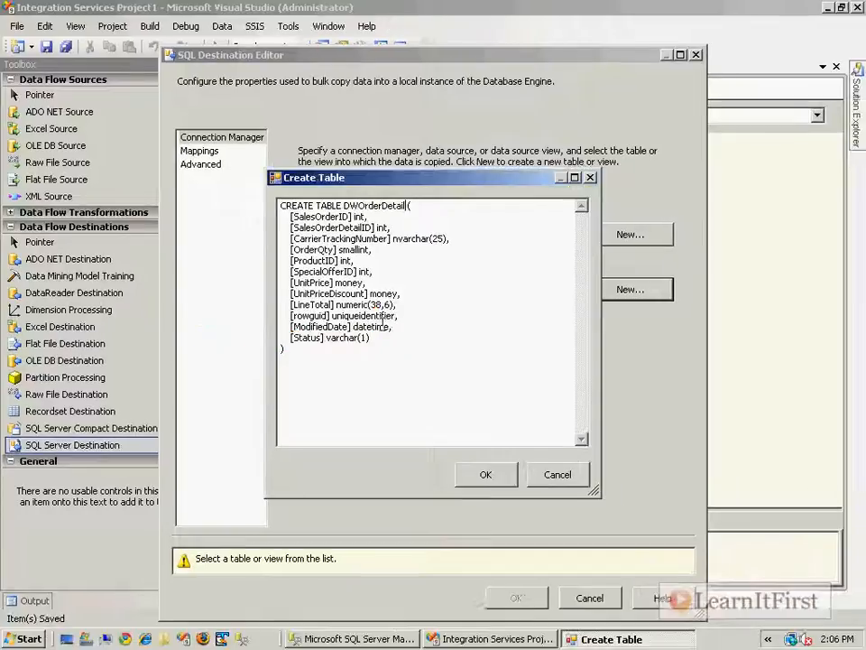
{"action": "left_click_drag", "start_coordinate": [394, 336], "coordinate": [391, 327]}
{"action": "key", "text": "Delete"}
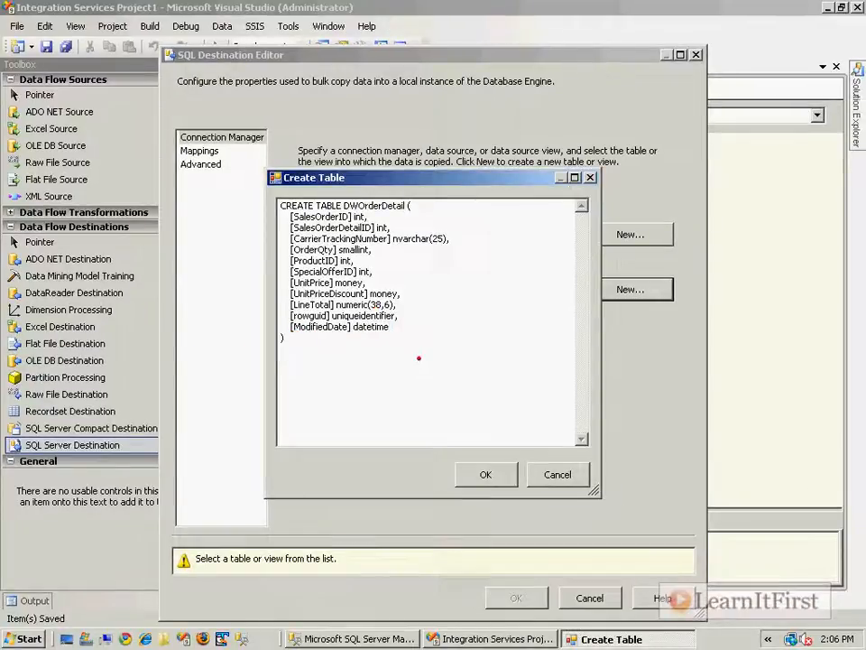
{"action": "mouse_move", "coordinate": [437, 214]}
{"action": "left_mouse_down"}
{"action": "mouse_move", "coordinate": [473, 298]}
{"action": "mouse_move", "coordinate": [434, 331]}
{"action": "left_mouse_up"}
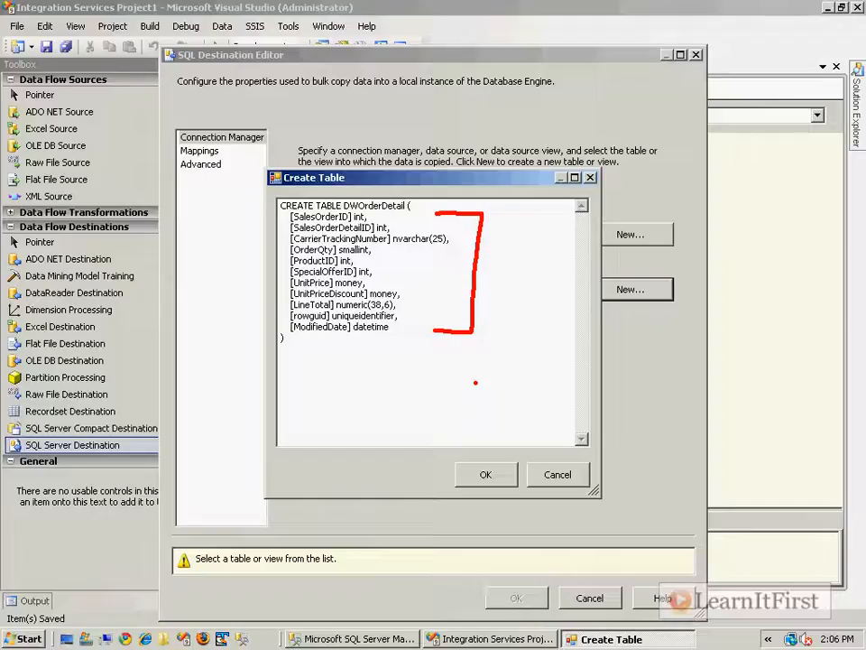
{"action": "key", "text": "Escape"}
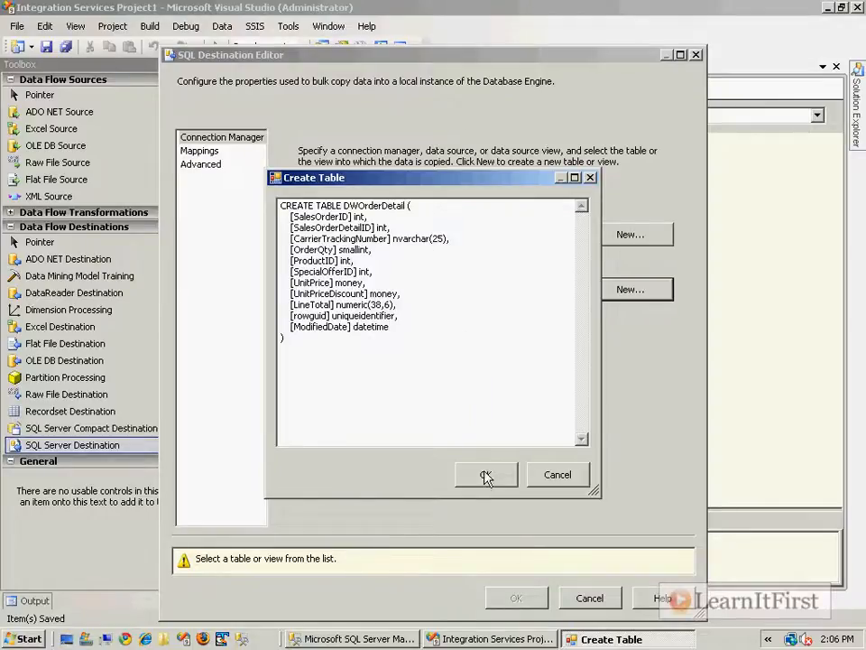
{"action": "left_click", "coordinate": [486, 476]}
Review the mappings between all input and destination columns, and accept the SQL Server Destination settings
{"action": "left_click", "coordinate": [203, 150]}
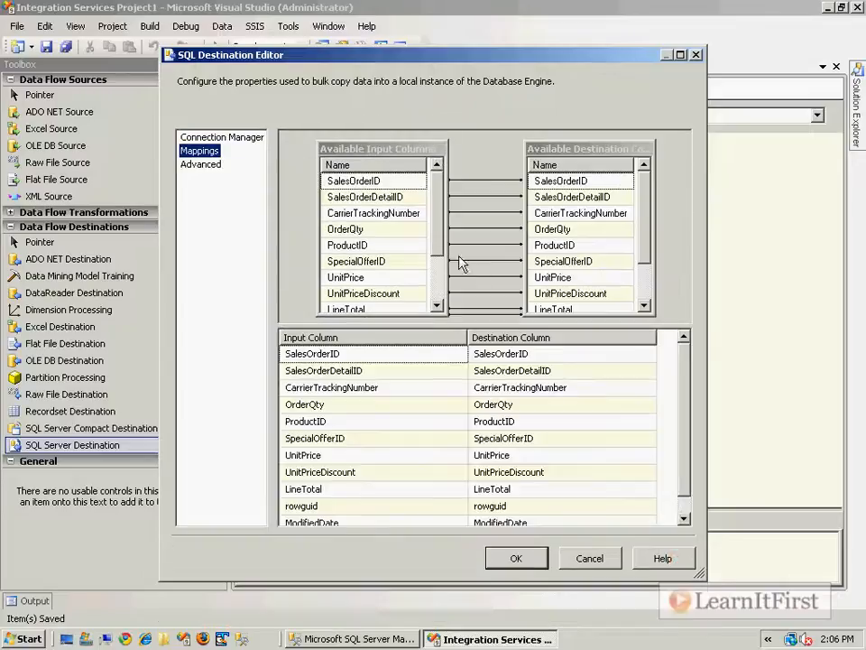
{"action": "left_click", "coordinate": [436, 287]}
{"action": "left_click", "coordinate": [644, 292]}
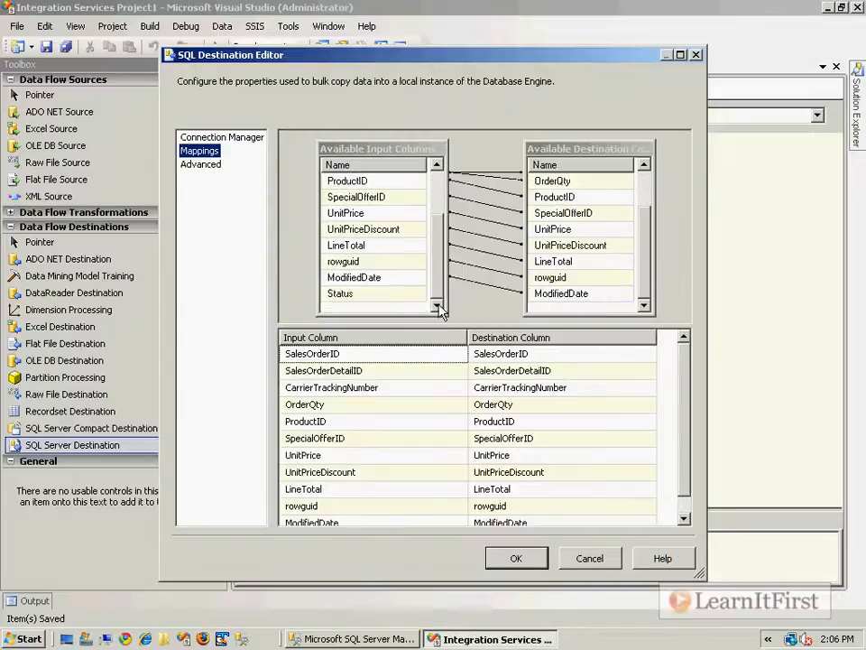
{"action": "left_click", "coordinate": [684, 515]}
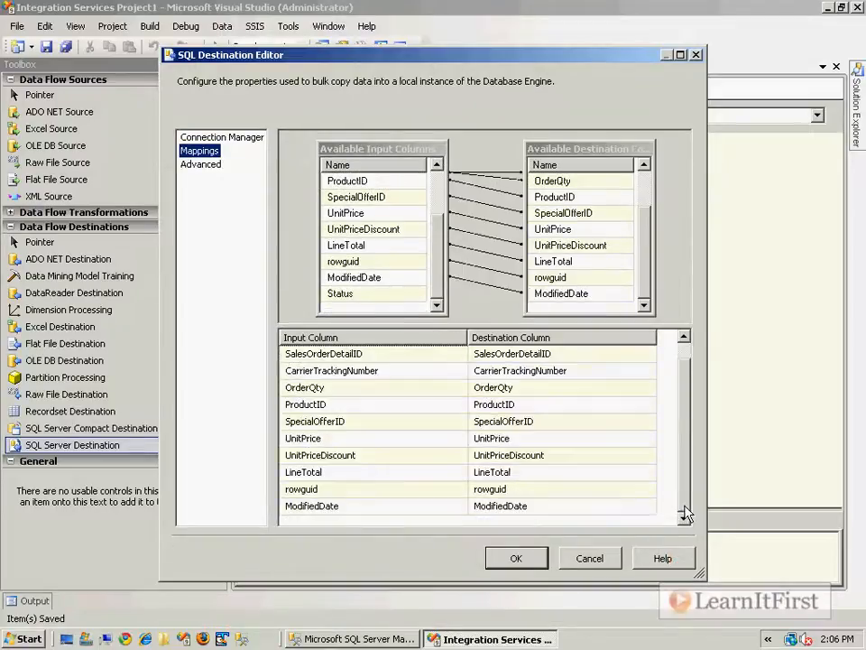
{"action": "left_click", "coordinate": [687, 360]}
{"action": "left_click_drag", "start_coordinate": [685, 353], "coordinate": [696, 435]}
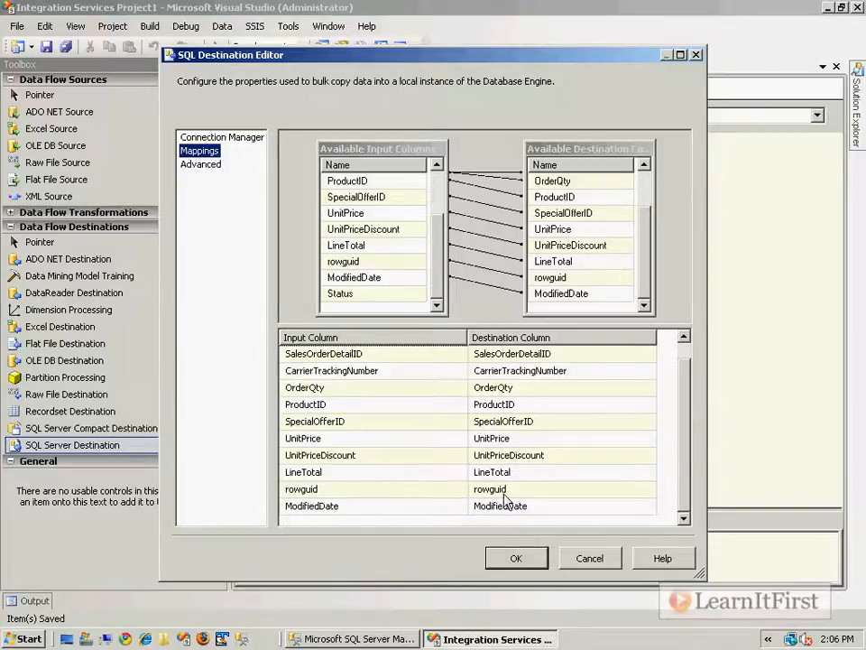
{"action": "left_click", "coordinate": [516, 558]}
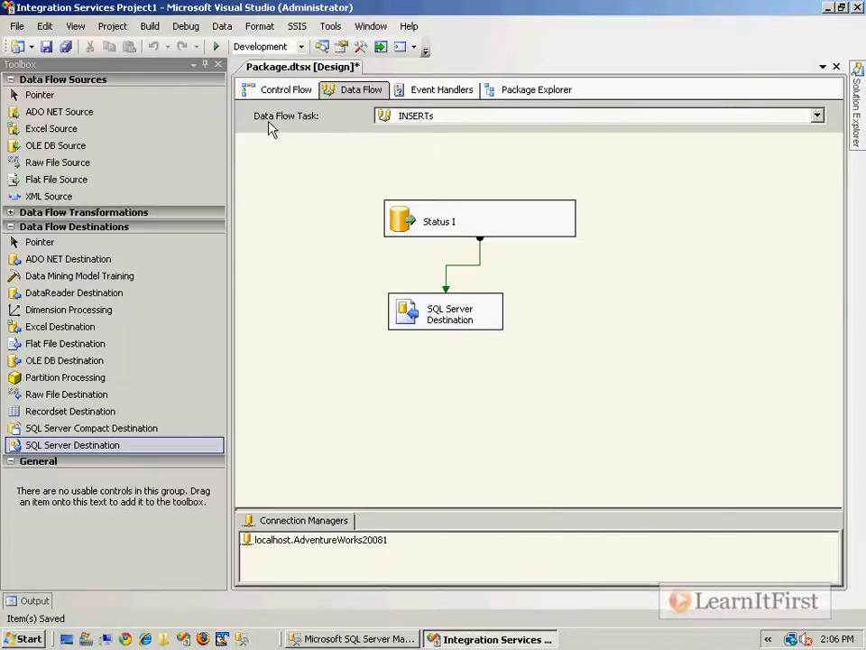
Run the package from the control flow, check the row count in the INSERTs data flow, and stop debugging
{"action": "left_click", "coordinate": [285, 90]}
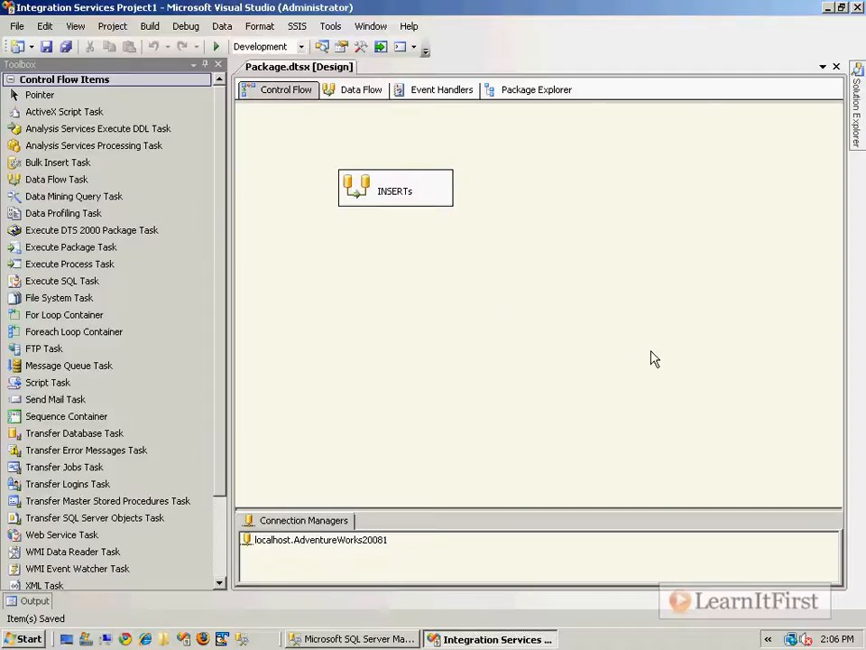
{"action": "key", "text": "F5"}
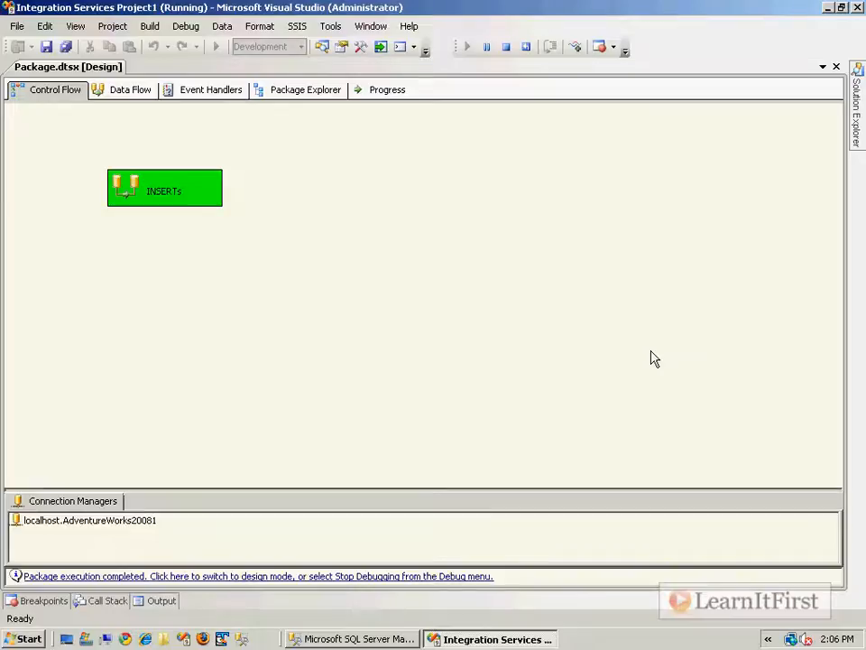
{"action": "double_click", "coordinate": [160, 192]}
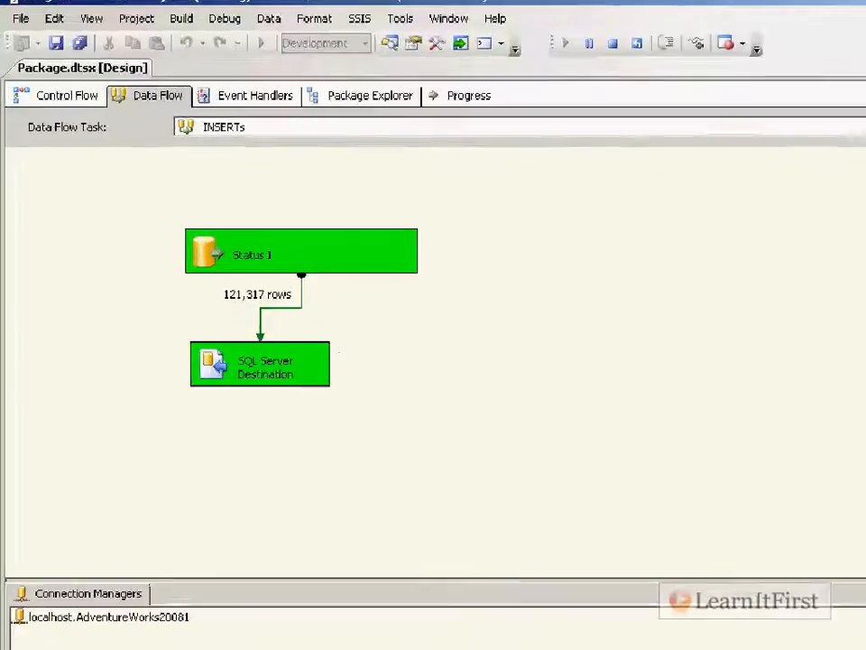
{"action": "left_click", "coordinate": [332, 329]}
{"action": "left_click_drag", "start_coordinate": [224, 313], "coordinate": [263, 307]}
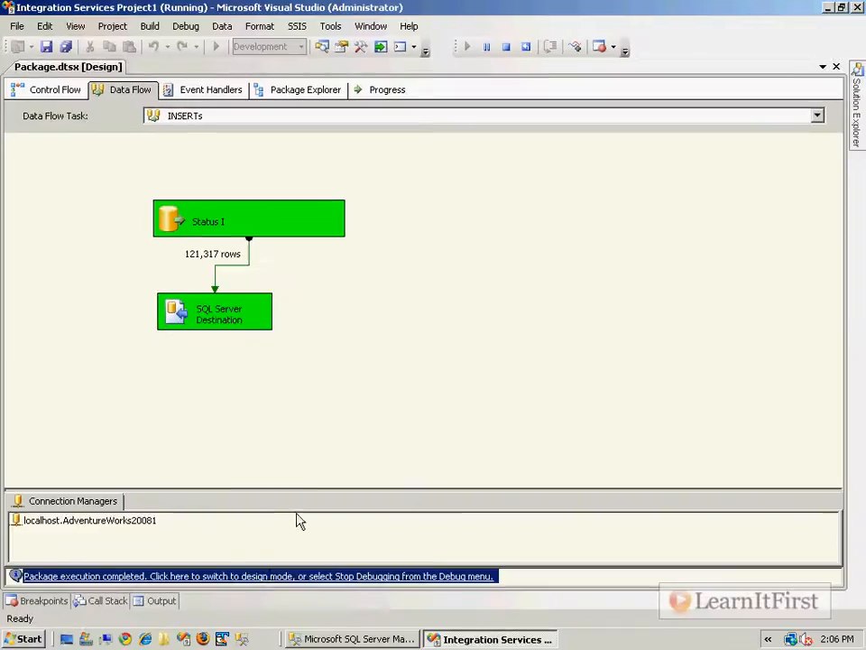
{"action": "key", "text": "shift+F5"}
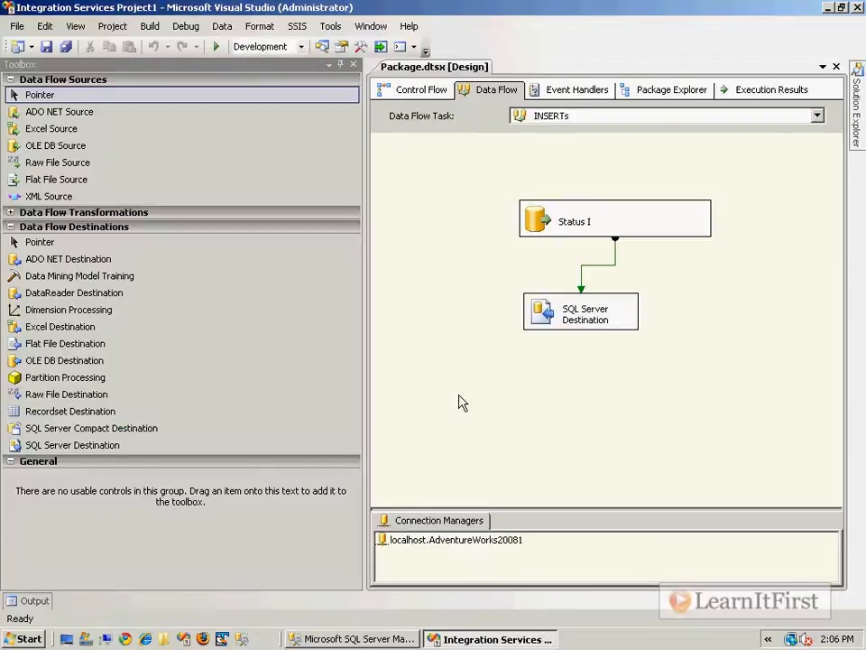
Run the package a second time from the control flow and return to design mode
{"action": "left_click", "coordinate": [407, 91]}
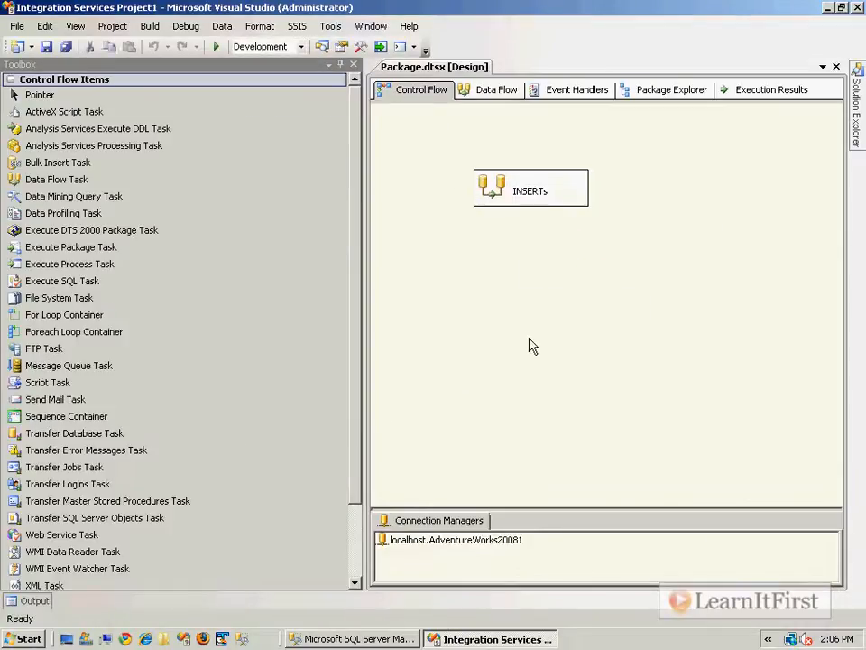
{"action": "key", "text": "F5"}
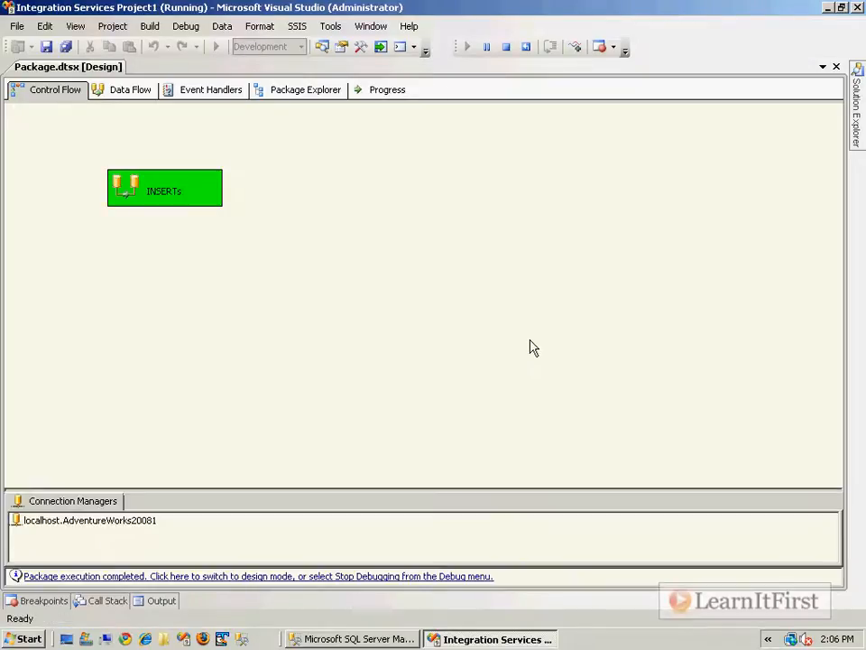
{"action": "left_click", "coordinate": [420, 576]}
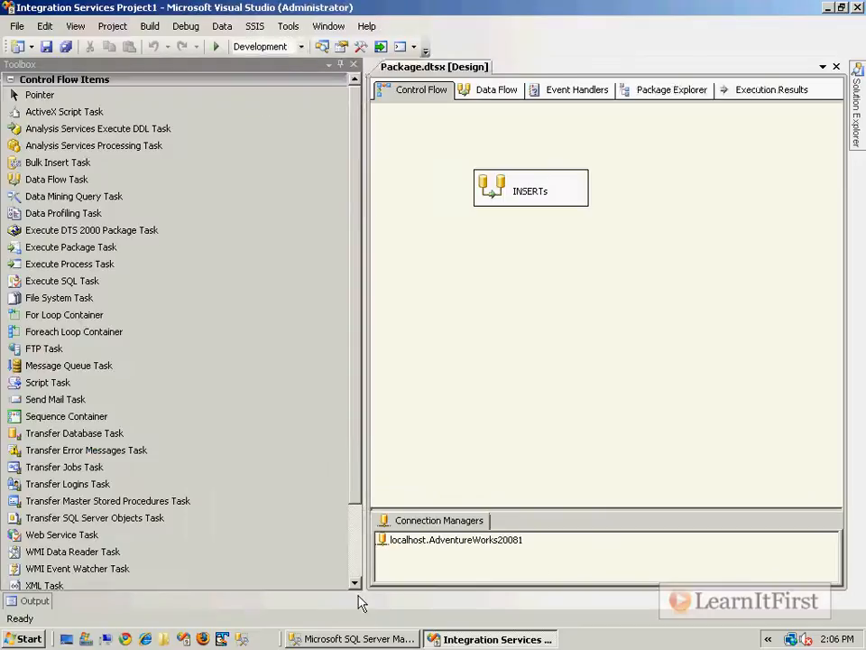
Switch to SQL Server Management Studio and begin a SELECT * FROM query at the end of the script
{"action": "left_click", "coordinate": [359, 639]}
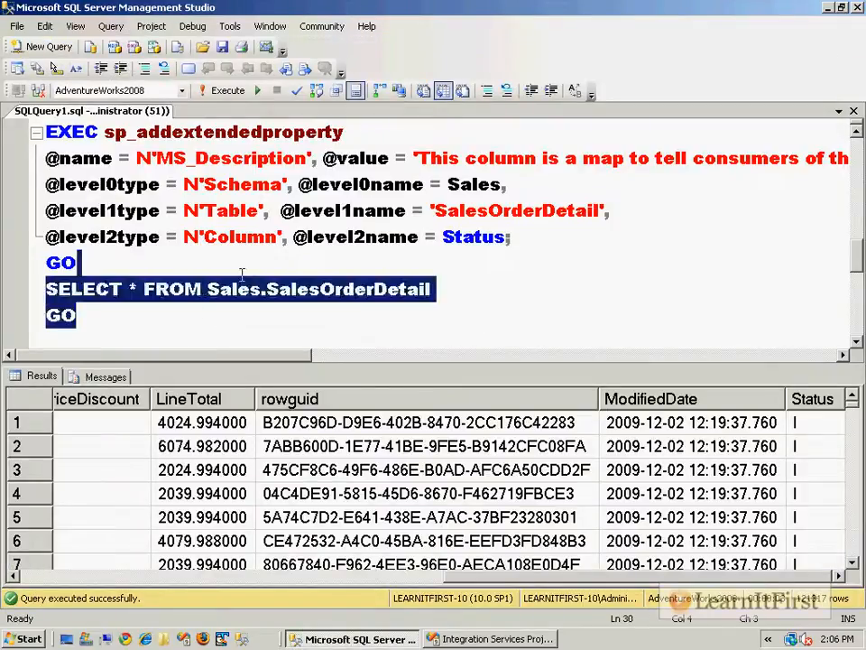
{"action": "left_click", "coordinate": [172, 329]}
{"action": "key", "text": "ctrl+End"}
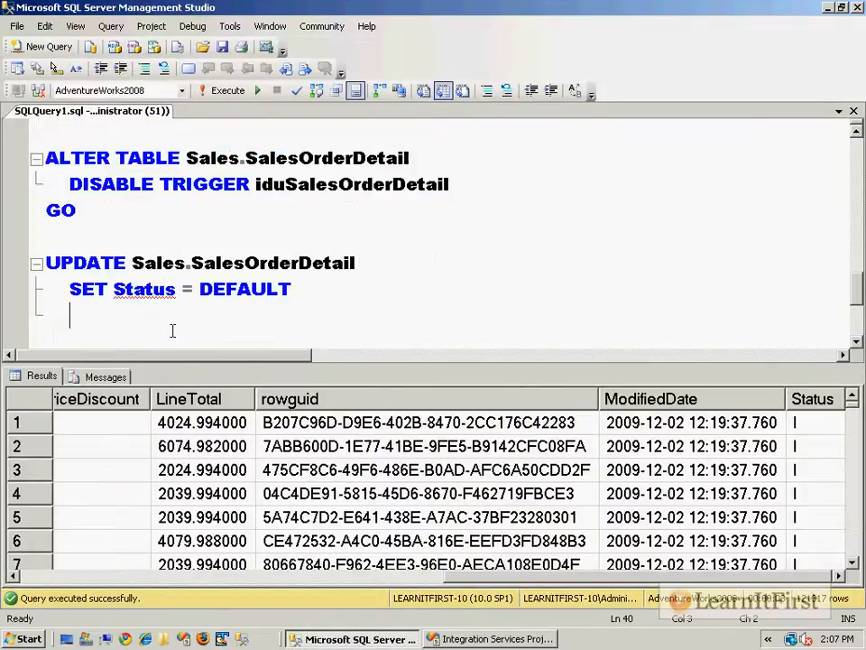
{"action": "key", "text": "Return"}
{"action": "key", "text": "Return"}
{"action": "type", "text": "SELECT * FROM DW"}
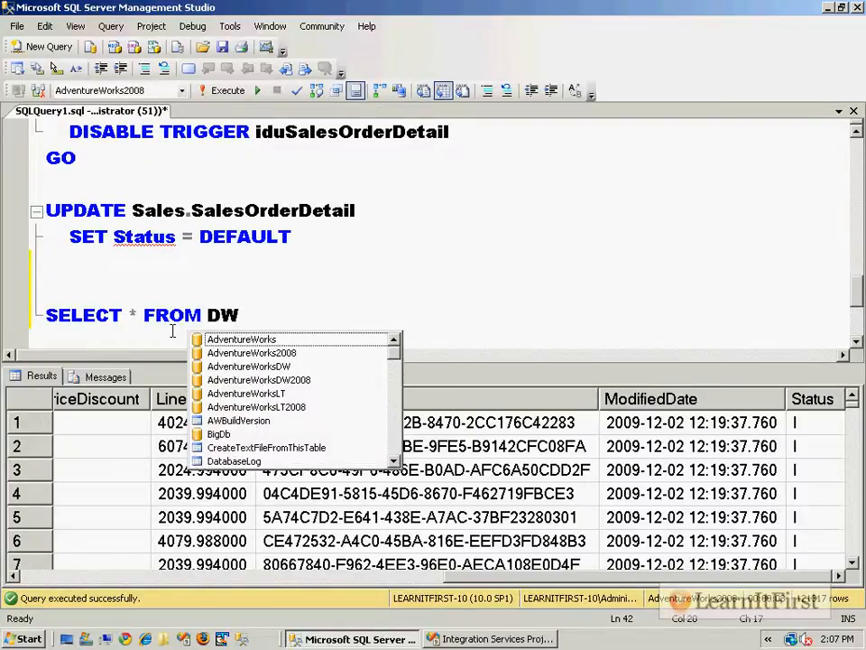
{"action": "key", "text": "BackSpace"}
{"action": "key", "text": "BackSpace"}
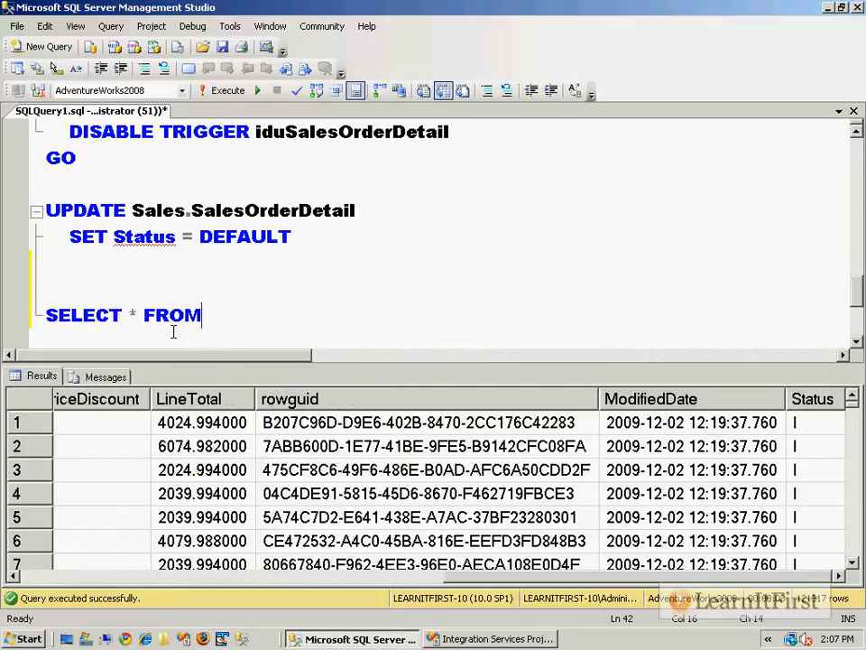
Refresh the IntelliSense local cache for the query editor
{"action": "left_click", "coordinate": [45, 25]}
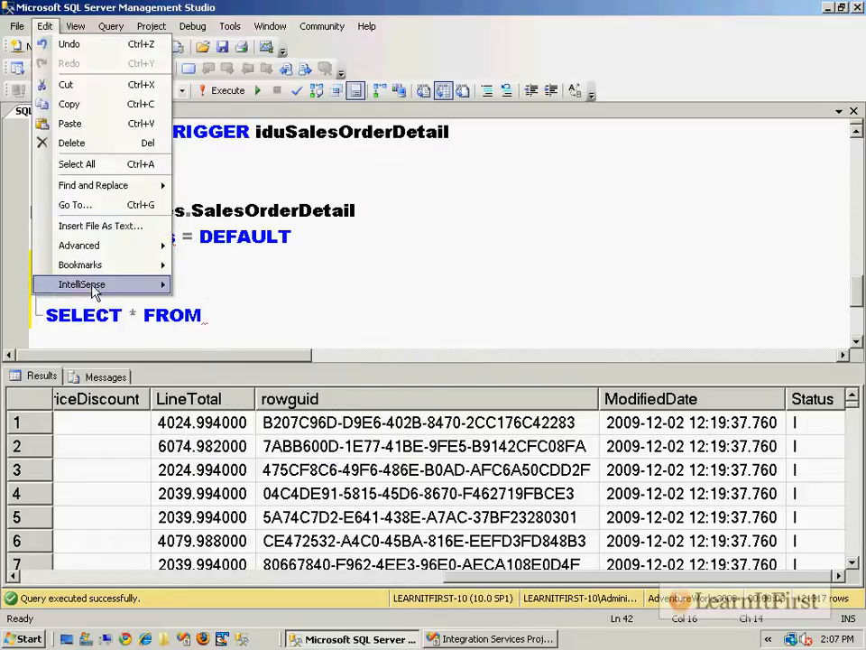
{"action": "mouse_move", "coordinate": [162, 283]}
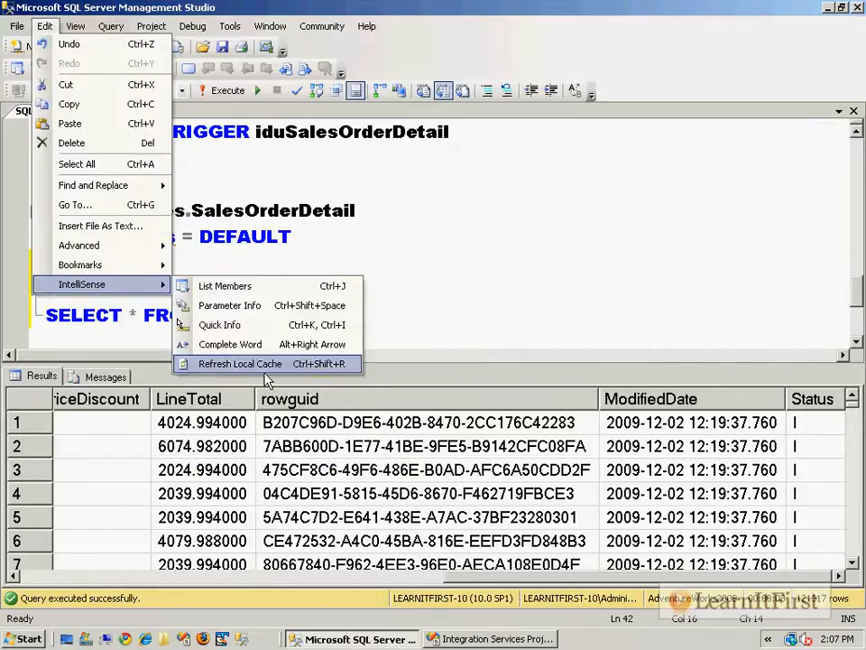
{"action": "left_click", "coordinate": [239, 363]}
Complete the query as SELECT * FROM dbo.DWOrderDetail, run only that statement, and check the returned row count
{"action": "type", "text": "dbo.DW"}
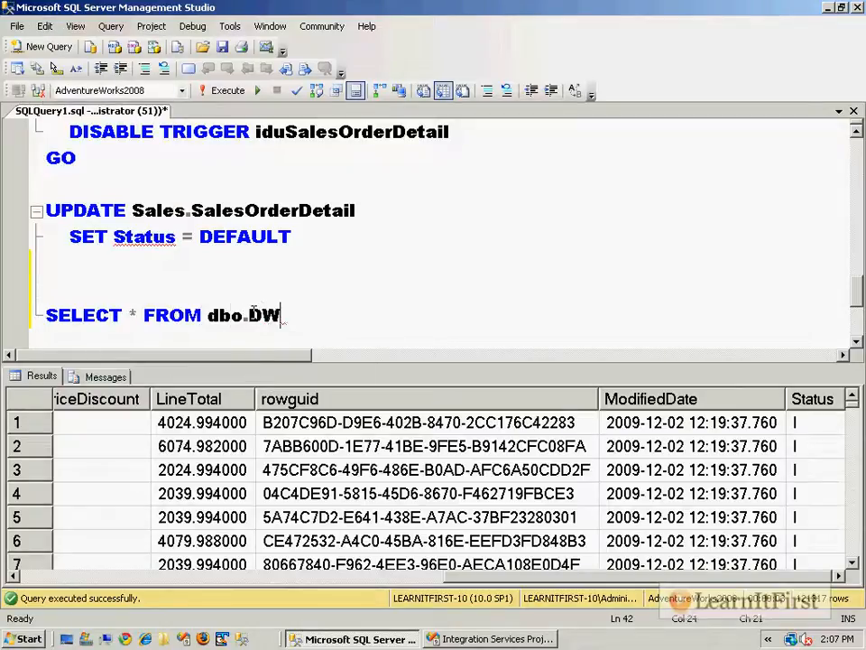
{"action": "type", "text": "OrderDetailOrder"}
{"action": "key", "text": "BackSpace"}
{"action": "key", "text": "BackSpace"}
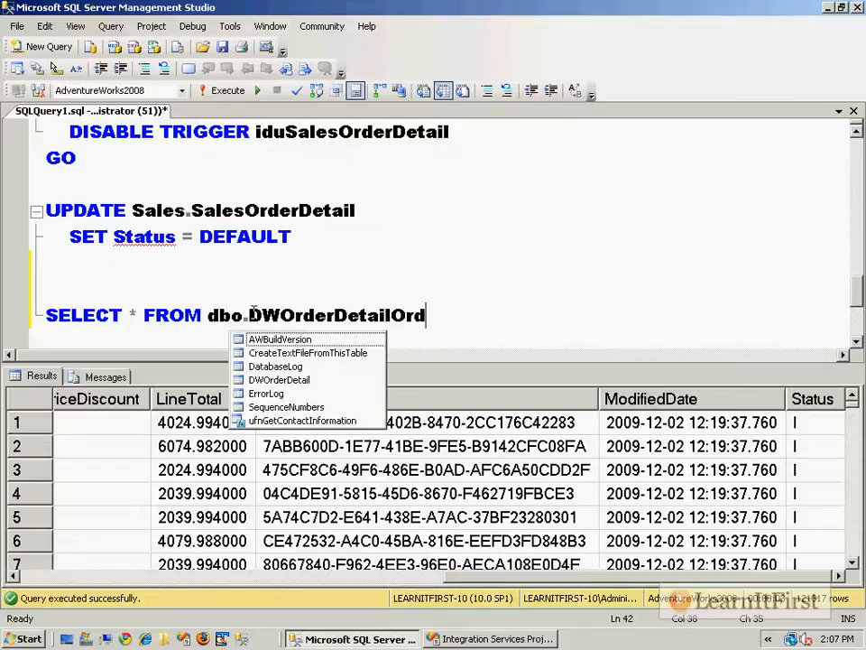
{"action": "key", "text": "BackSpace"}
{"action": "key", "text": "BackSpace"}
{"action": "key", "text": "BackSpace"}
{"action": "key", "text": "shift+Home"}
{"action": "key", "text": "F5"}
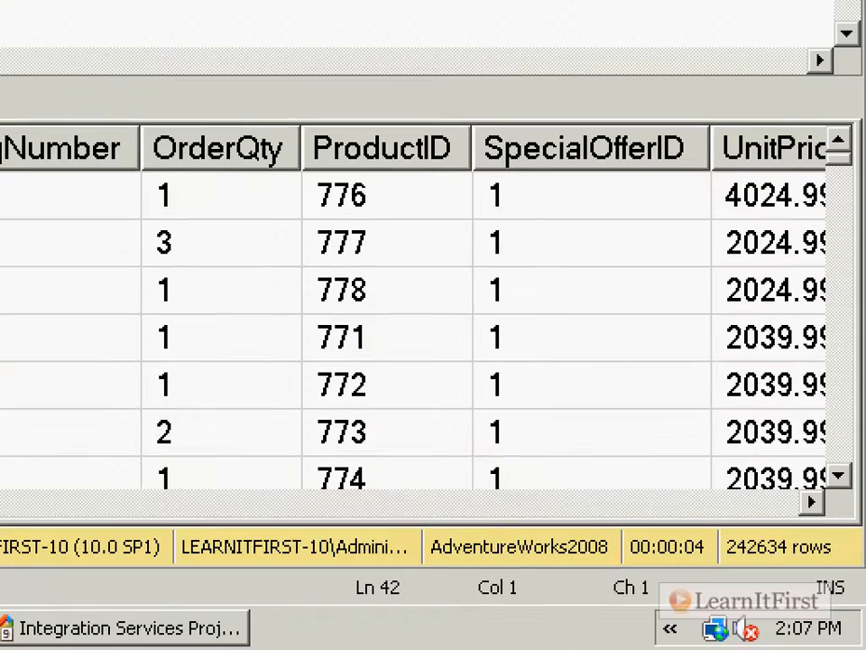
{"action": "left_click_drag", "start_coordinate": [691, 527], "coordinate": [859, 575]}
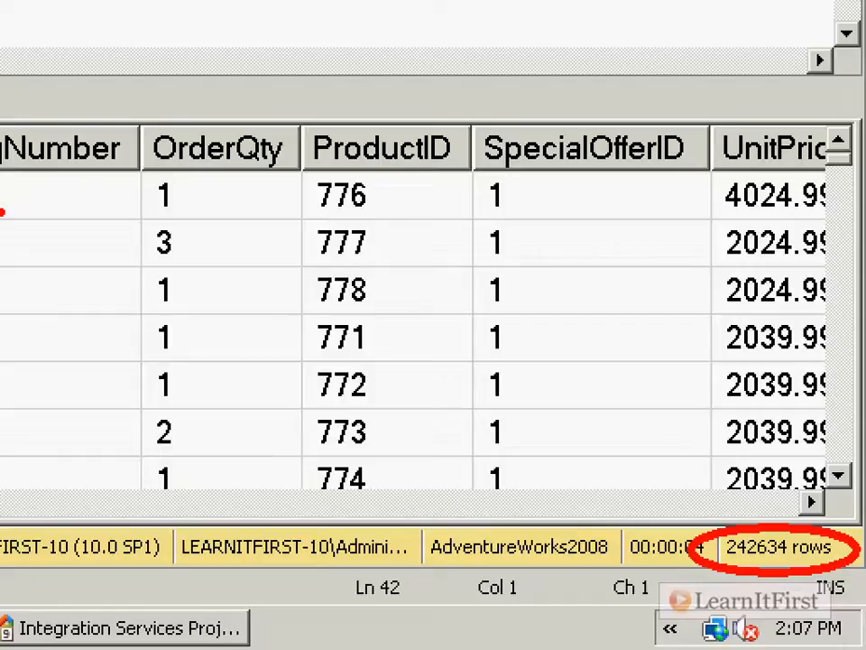
{"action": "key", "text": "Escape"}
Switch to the Integration Services project in Visual Studio, run the package again, and return to design mode
{"action": "key", "text": "alt+Tab"}
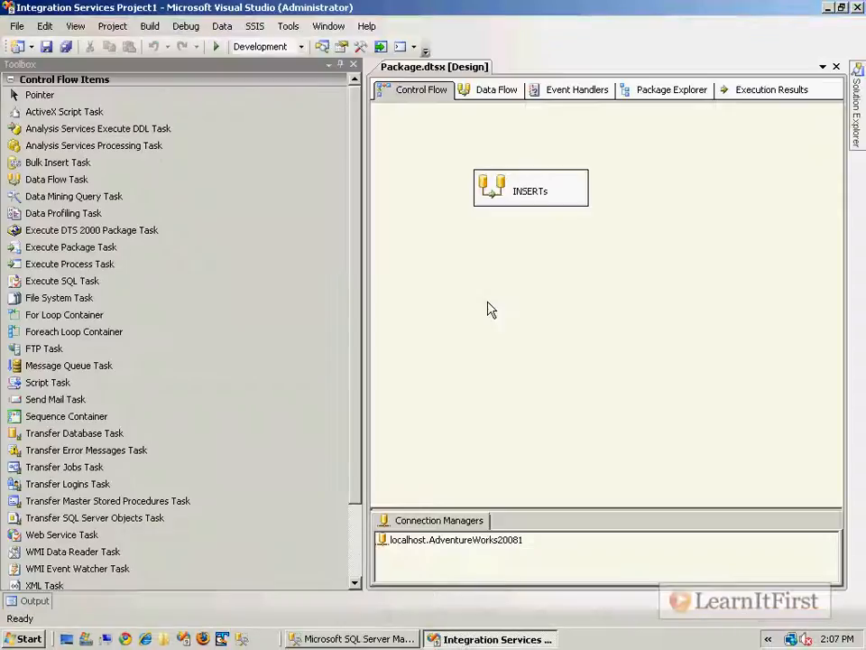
{"action": "key", "text": "F5"}
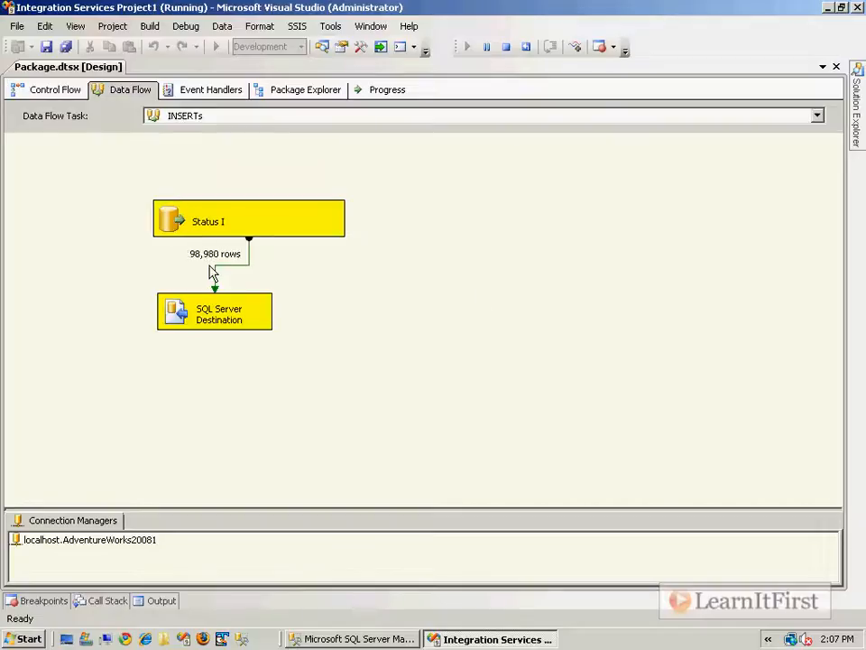
{"action": "left_click", "coordinate": [384, 576]}
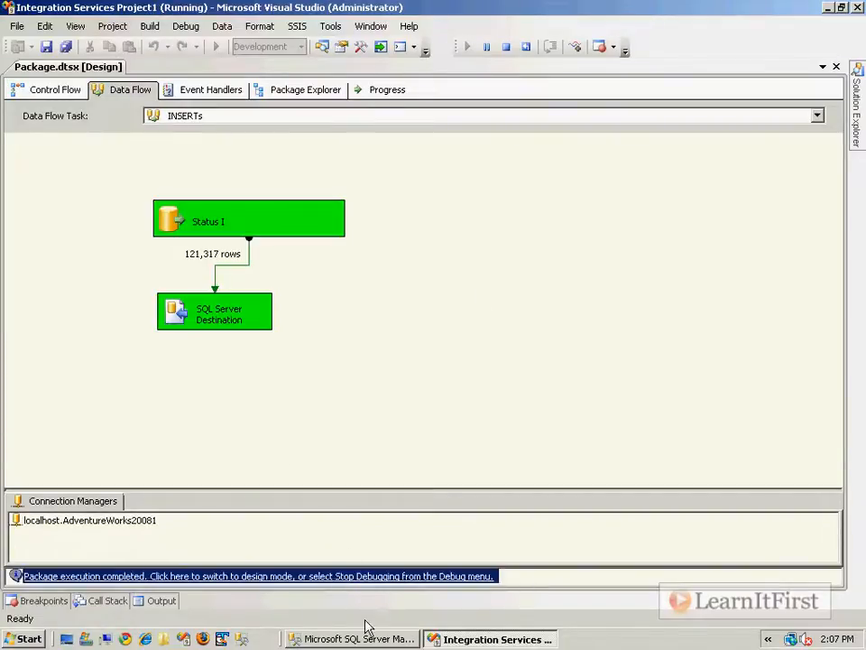
Switch to SQL Server Management Studio, change the query to SELECT COUNT(*) FROM dbo.DWOrderDetail, and run it
{"action": "left_click", "coordinate": [357, 639]}
{"action": "left_click", "coordinate": [184, 315]}
{"action": "left_click_drag", "start_coordinate": [129, 315], "coordinate": [143, 315]}
{"action": "type", "text": "COUNT(*)"}
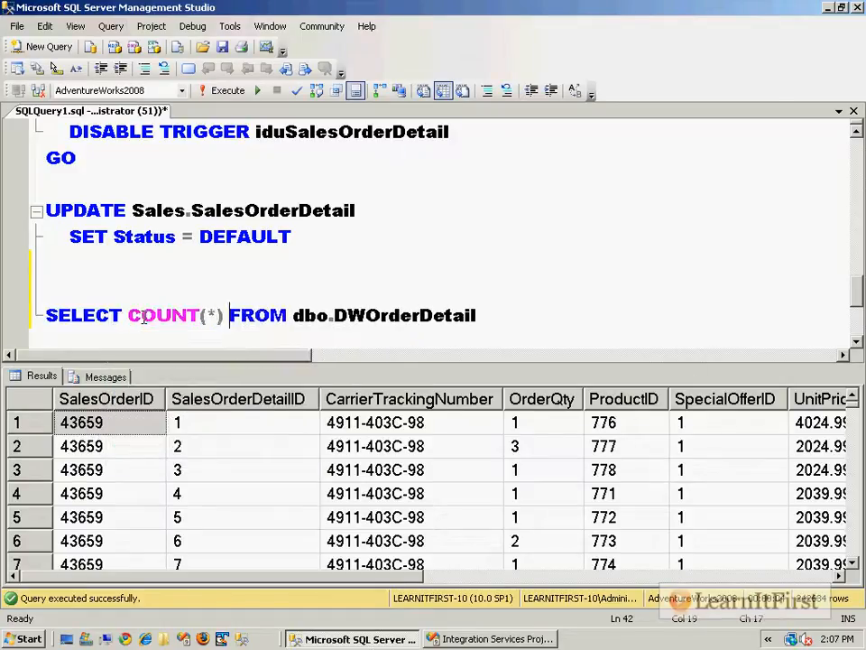
{"action": "triple_click", "coordinate": [147, 318]}
{"action": "key", "text": "F5"}
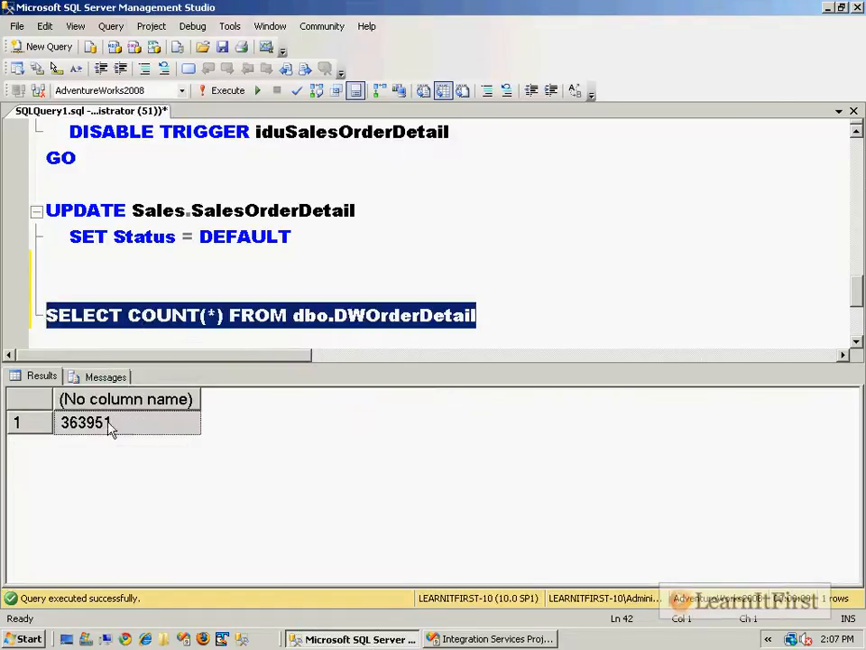
{"action": "left_click", "coordinate": [114, 425]}
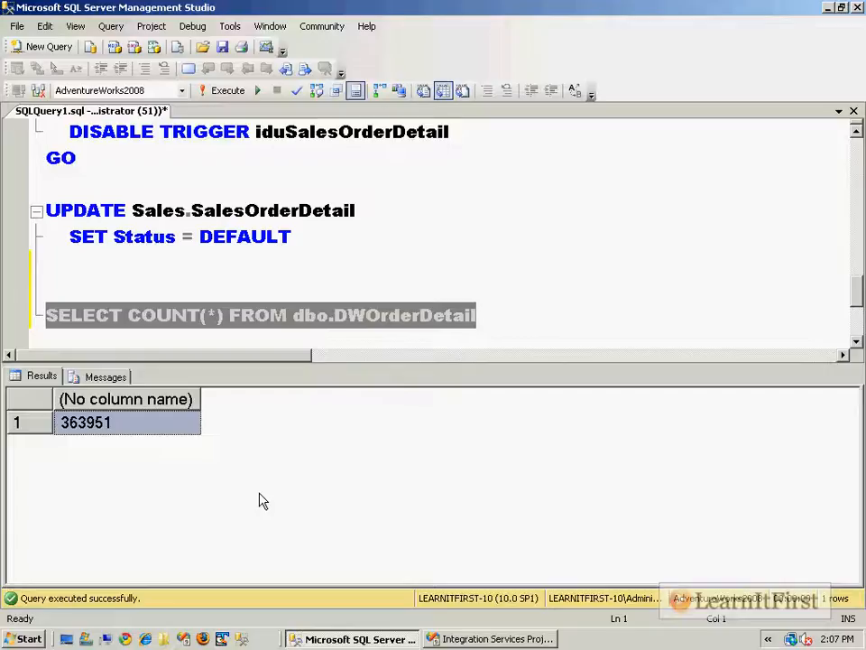
{"action": "left_click", "coordinate": [364, 315]}
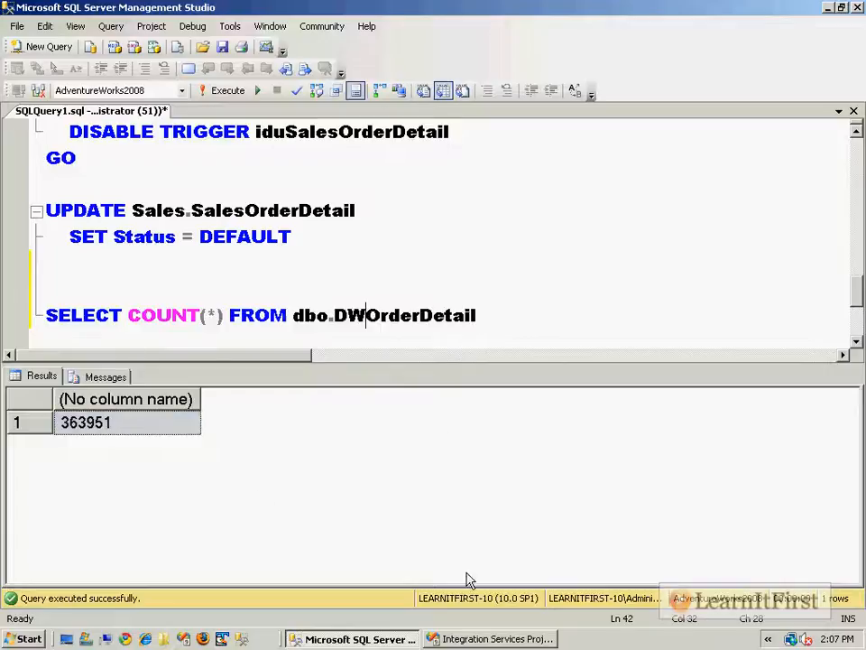
Switch to Visual Studio and review the Status I source and SQL Server Destination in the INSERTs data flow
{"action": "left_click", "coordinate": [488, 639]}
{"action": "left_click", "coordinate": [412, 90]}
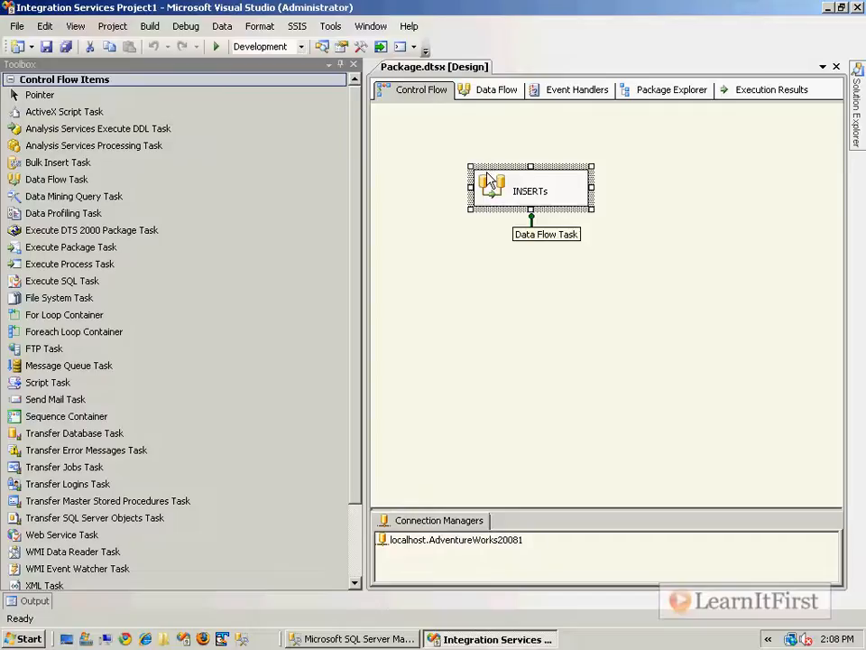
{"action": "double_click", "coordinate": [490, 173]}
{"action": "left_click", "coordinate": [544, 230]}
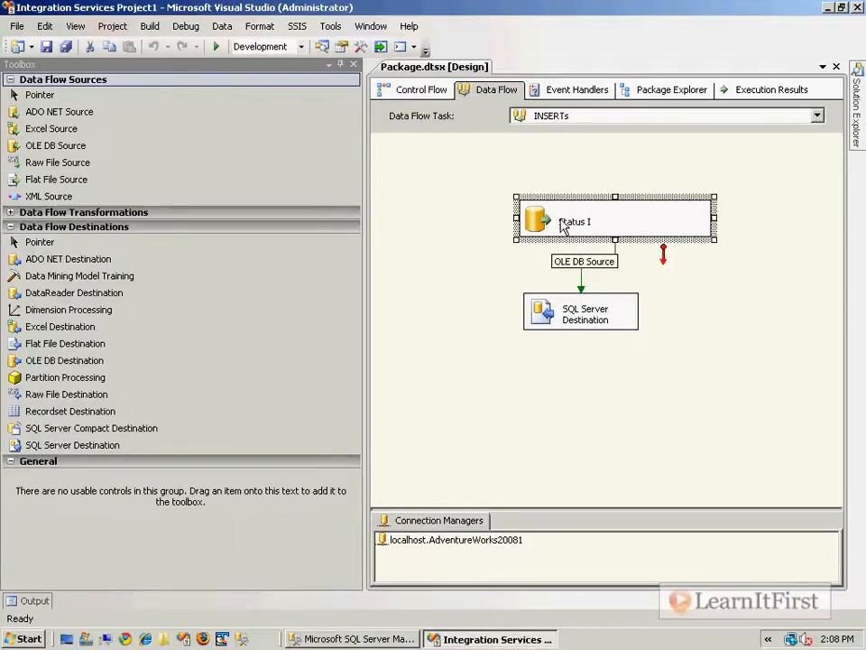
{"action": "left_click", "coordinate": [575, 330]}
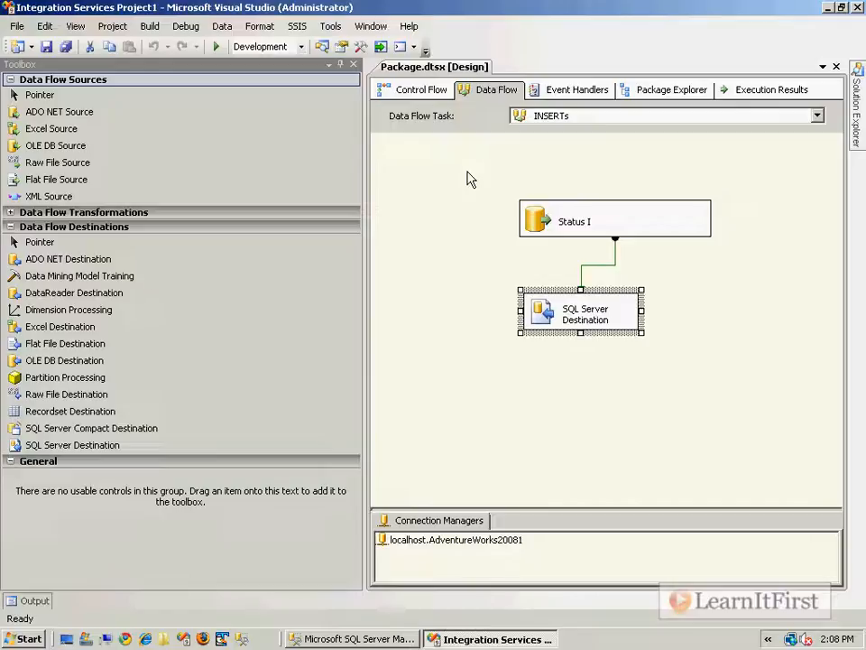
Switch to SQL Server Management Studio, add the statement delete from DWOrderDetail above the count query, and run only that statement
{"action": "left_click", "coordinate": [405, 643]}
{"action": "left_click", "coordinate": [341, 256]}
{"action": "double_click", "coordinate": [369, 314]}
{"action": "key", "text": "ctrl+c"}
{"action": "left_click", "coordinate": [354, 287]}
{"action": "key", "text": "Return"}
{"action": "key", "text": "BackSpace"}
{"action": "key", "text": "Up"}
{"action": "type", "text": "delete from"}
{"action": "key", "text": "ctrl+v"}
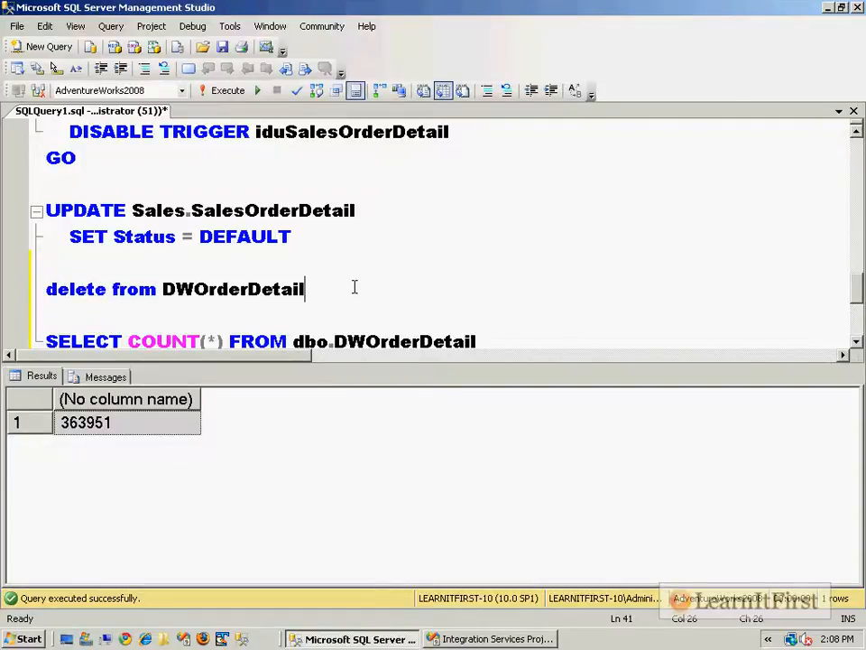
{"action": "key", "text": "shift+Home"}
{"action": "key", "text": "F5"}
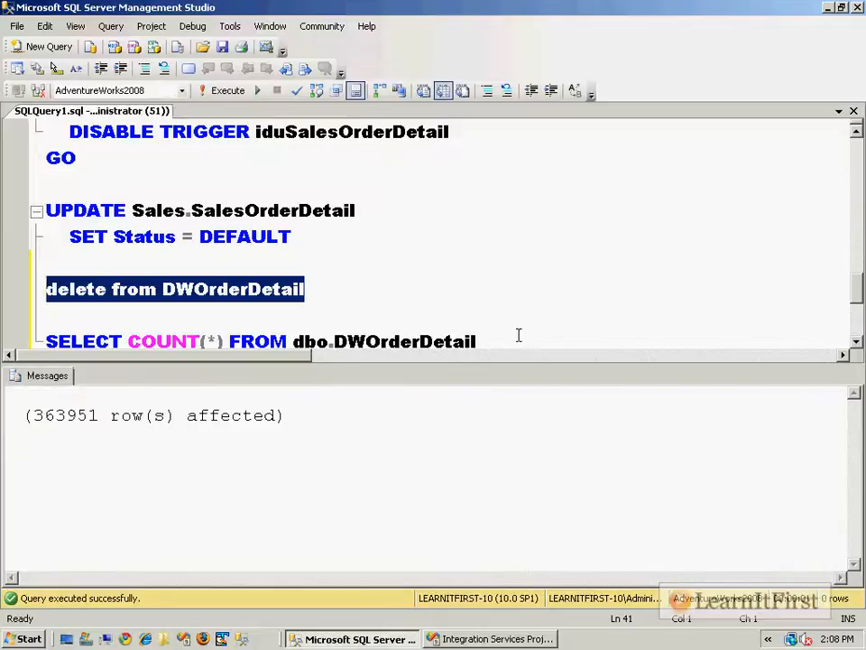
Run the SELECT COUNT(*) query on dbo.DWOrderDetail to check that the table is empty
{"action": "left_click", "coordinate": [519, 336]}
{"action": "key", "text": "shift+Up"}
{"action": "key", "text": "F5"}
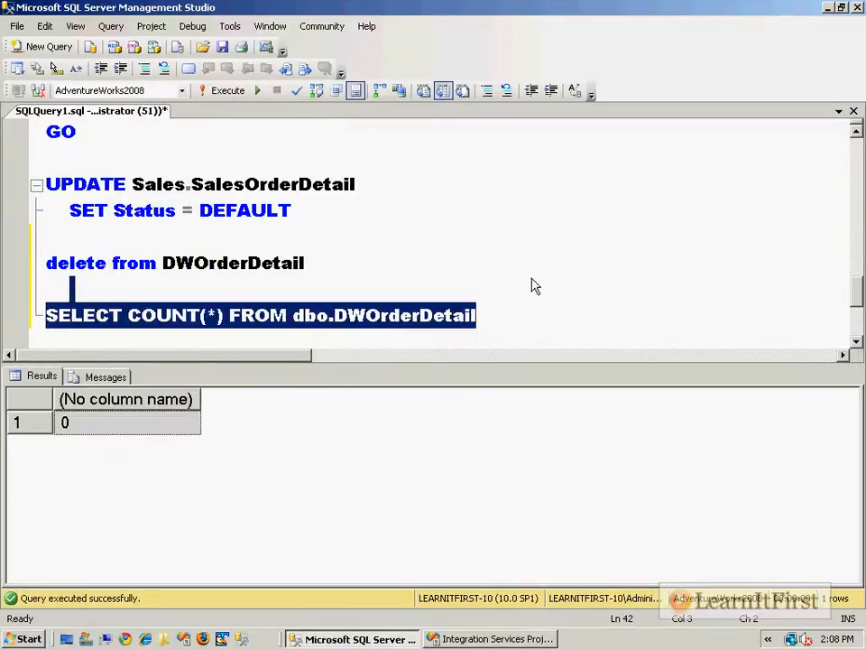
Switch to Visual Studio, add an Execute SQL Task below INSERTs in the control flow, and connect INSERTs to it
{"action": "left_click", "coordinate": [492, 639]}
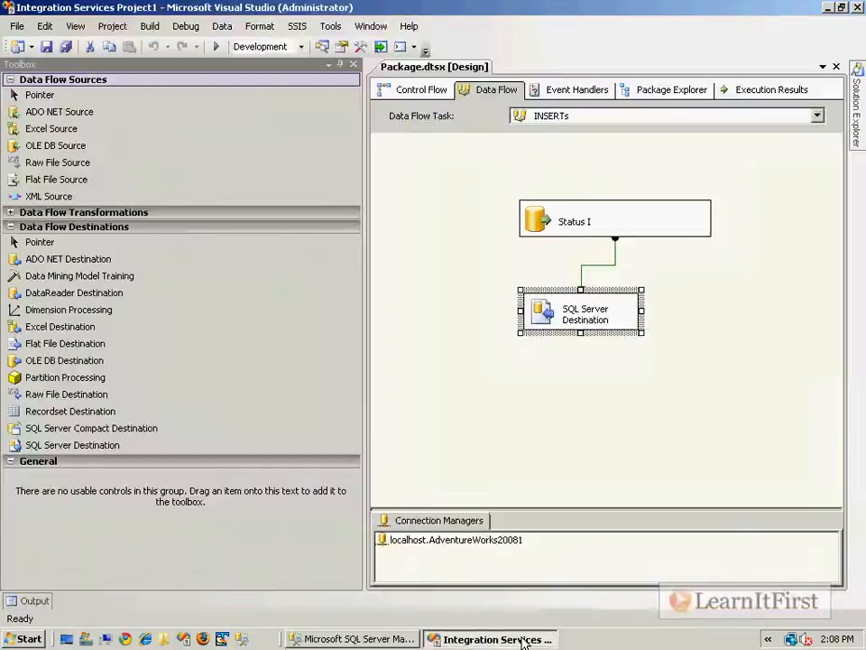
{"action": "left_click", "coordinate": [432, 96]}
{"action": "left_click", "coordinate": [475, 250]}
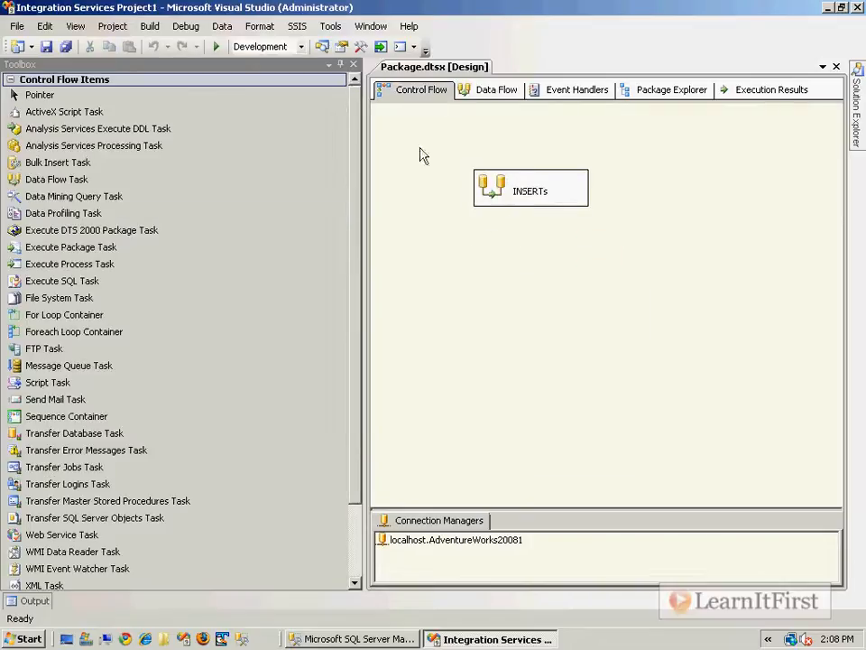
{"action": "left_click_drag", "start_coordinate": [45, 281], "coordinate": [480, 264]}
{"action": "left_click", "coordinate": [510, 206]}
{"action": "left_click_drag", "start_coordinate": [531, 217], "coordinate": [518, 266]}
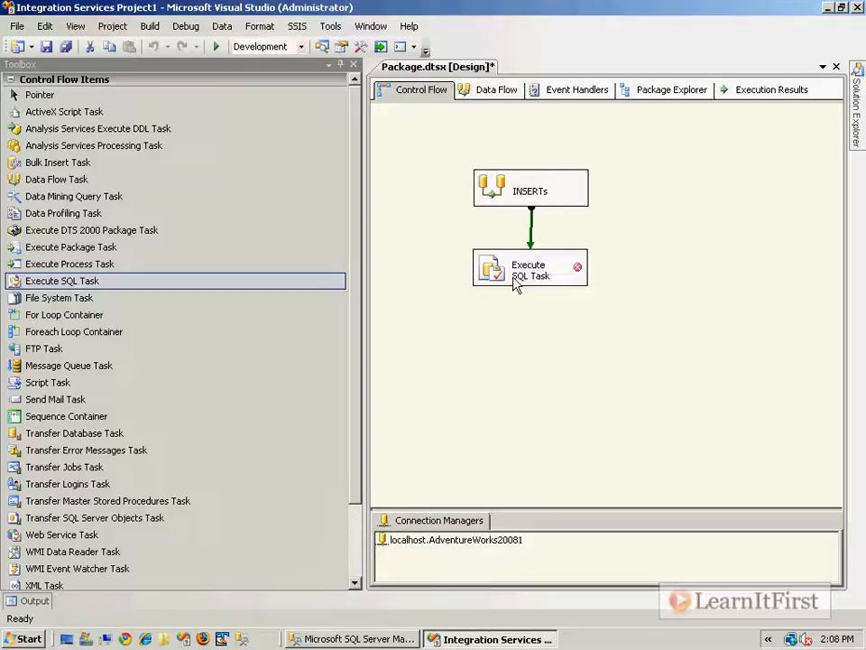
Open the Execute SQL Task's settings and set its connection to localhost.AdventureWorks20081
{"action": "double_click", "coordinate": [503, 283]}
{"action": "left_click", "coordinate": [599, 319]}
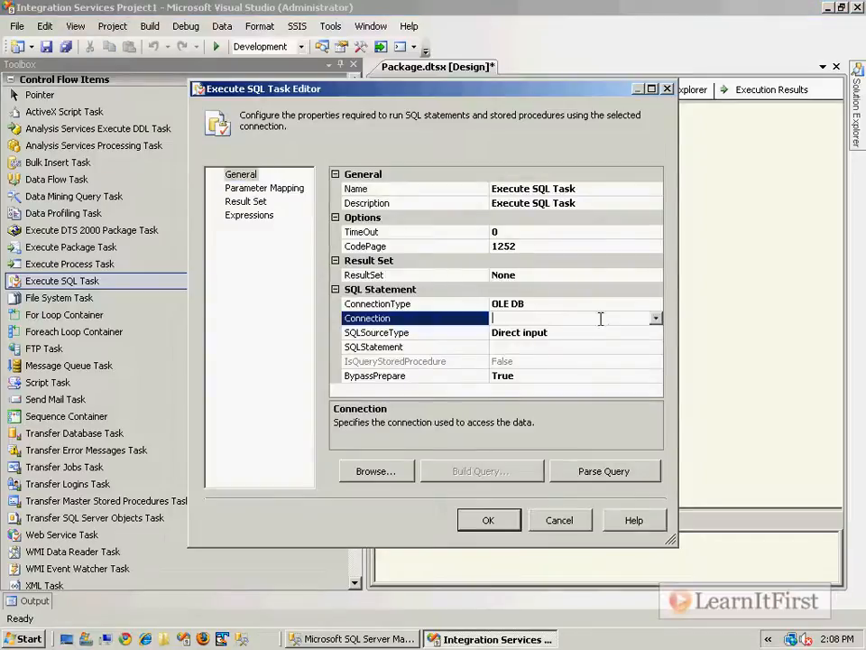
{"action": "left_click", "coordinate": [655, 318]}
{"action": "left_click", "coordinate": [646, 348]}
{"action": "left_click", "coordinate": [645, 347]}
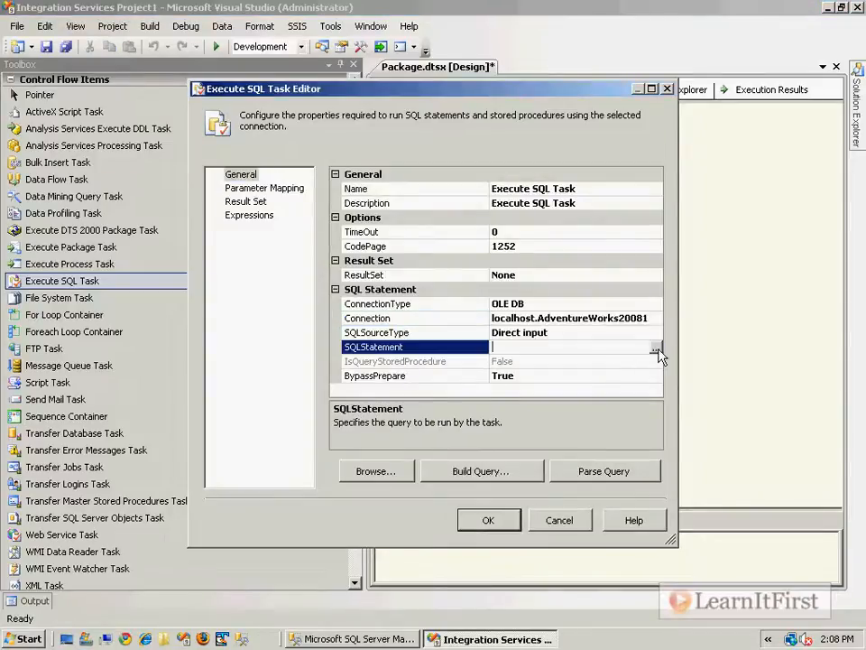
Set the task's SQL statement to UPDATE Sales.SalesOrderDetail SET Status = 'N' WHERE Status = 'I', and accept the task settings
{"action": "left_click", "coordinate": [658, 347]}
{"action": "type", "text": "UPDATE Sale"}
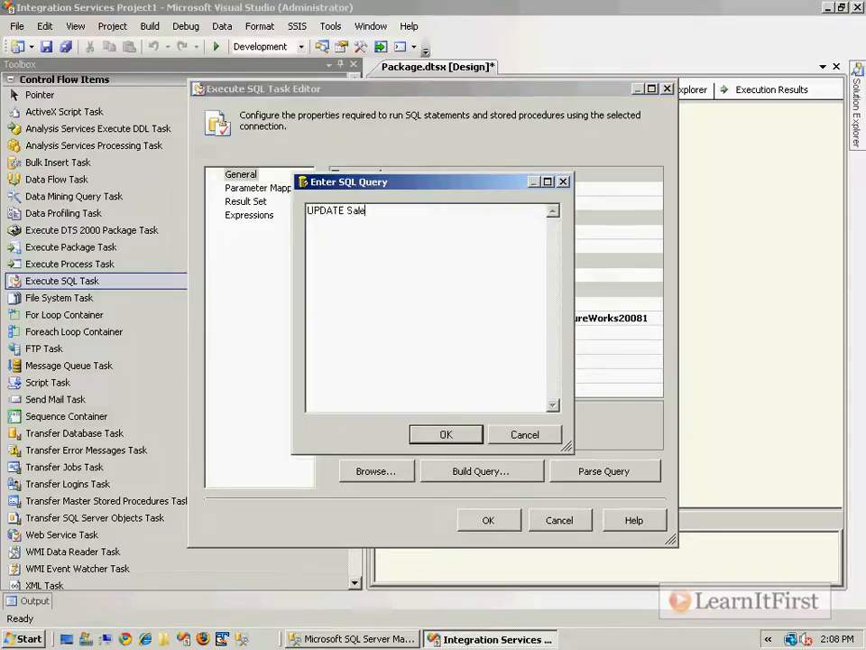
{"action": "type", "text": "s.SalesOrderDetail "}
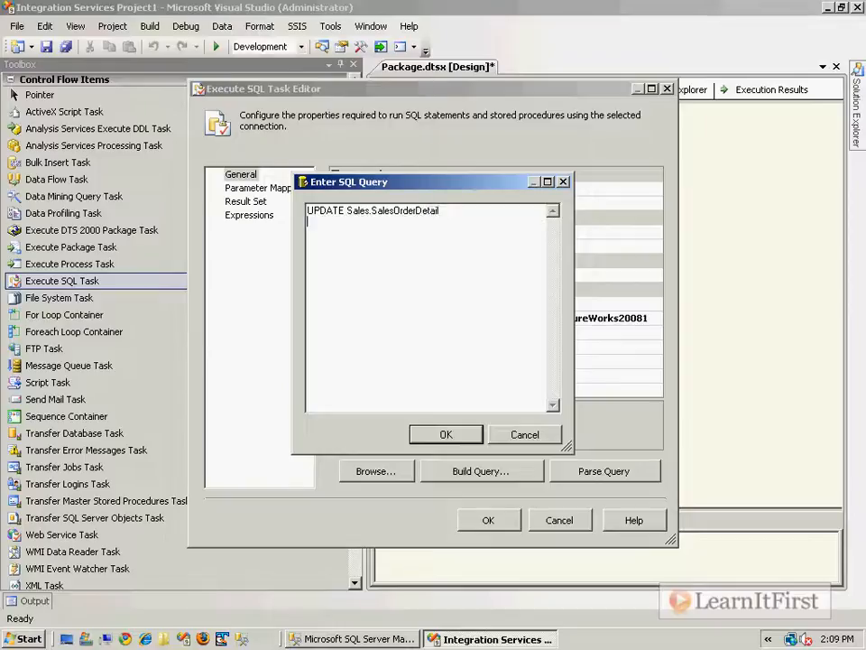
{"action": "type", "text": "SET Status ="}
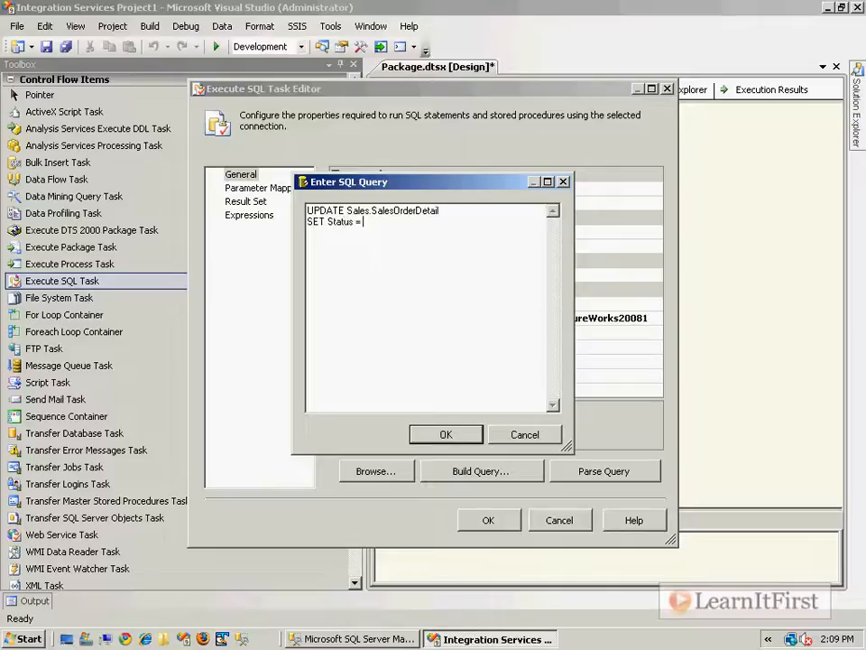
{"action": "type", "text": " 'N'"}
{"action": "key", "text": "Return"}
{"action": "type", "text": "WHERE S"}
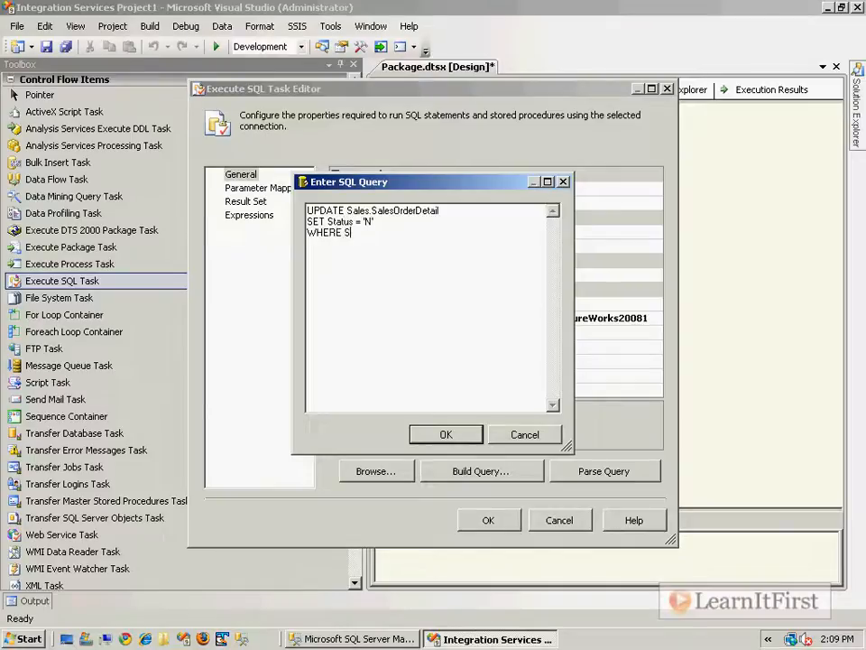
{"action": "type", "text": "tatus = 'I'"}
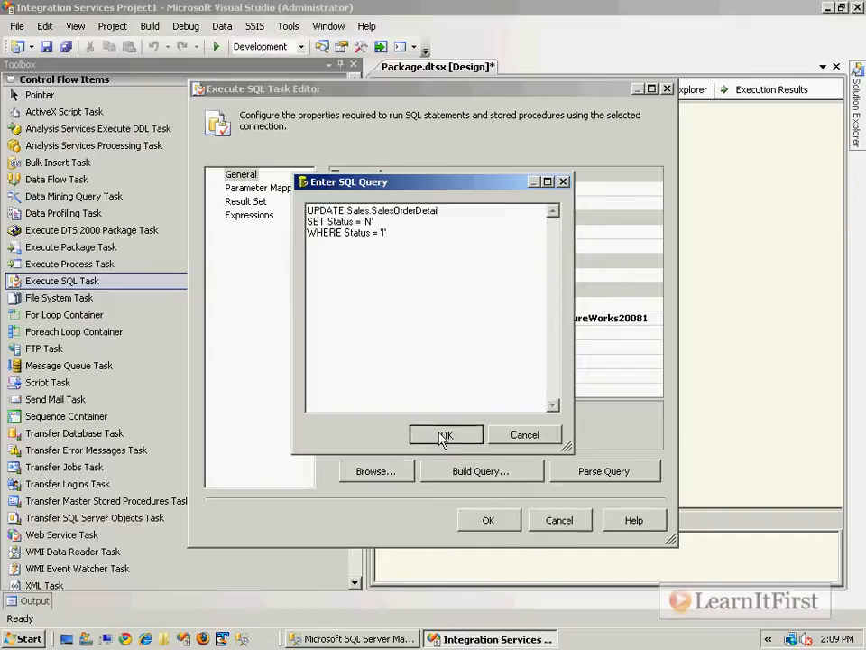
{"action": "left_click", "coordinate": [481, 593]}
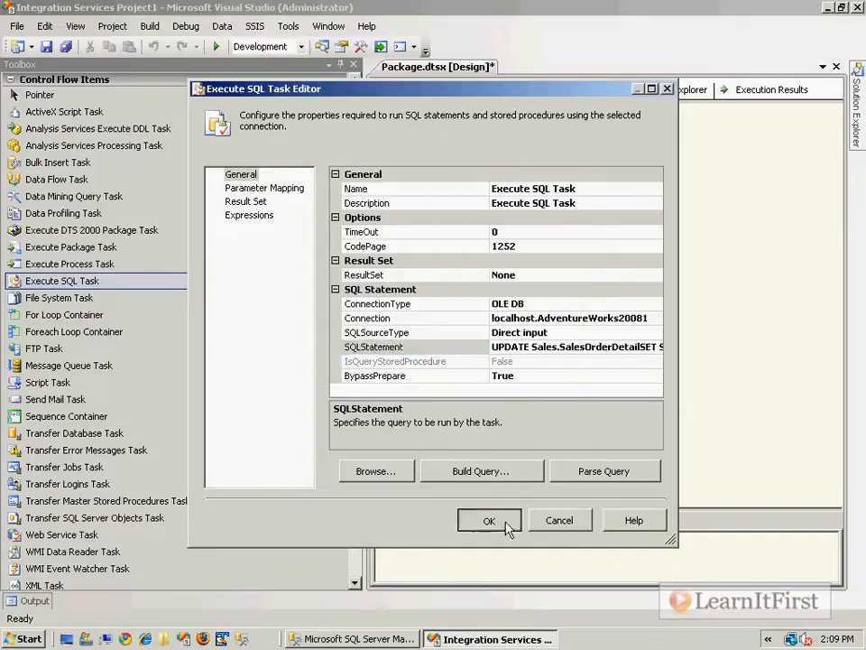
{"action": "left_click", "coordinate": [489, 521]}
Save the package and run it with the INSERTs data flow followed by the Execute SQL Task
{"action": "left_click", "coordinate": [541, 190]}
{"action": "left_click", "coordinate": [530, 242]}
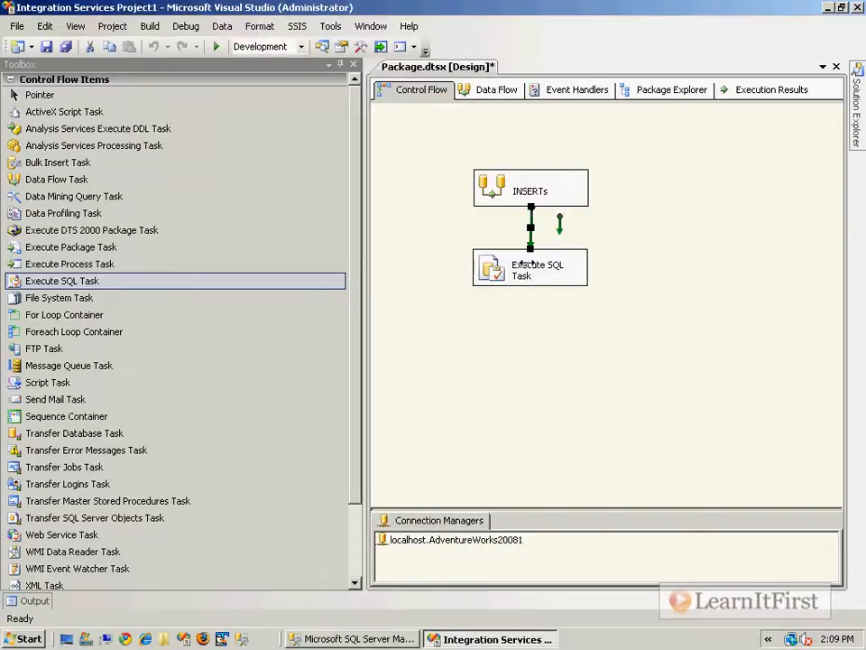
{"action": "left_click", "coordinate": [667, 276]}
{"action": "key", "text": "ctrl+s"}
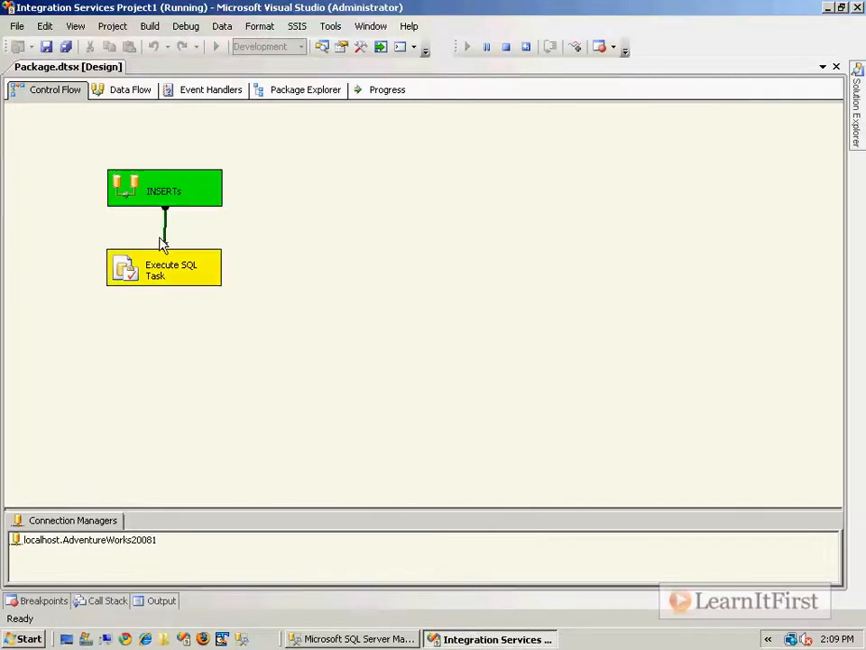
{"action": "left_click", "coordinate": [167, 267]}
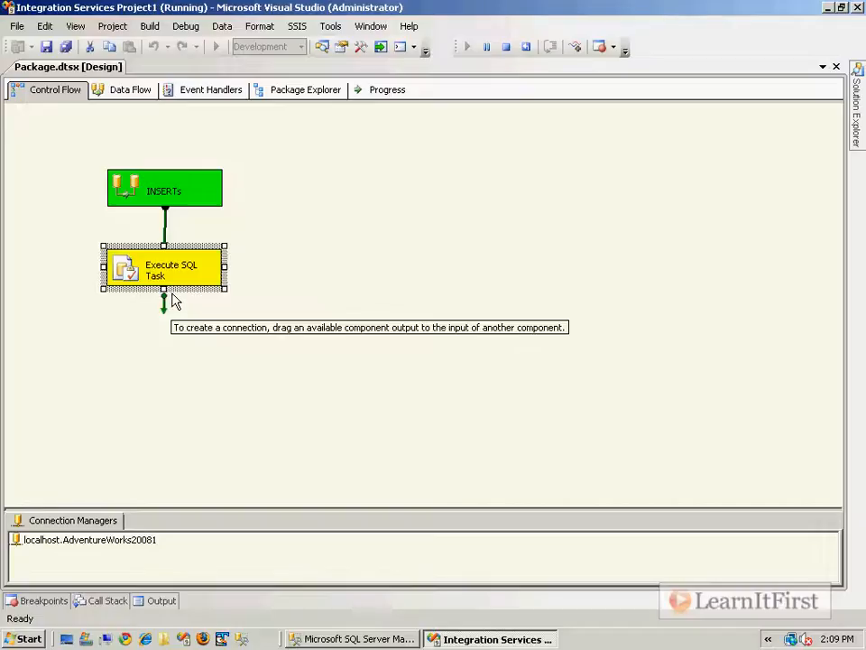
{"action": "left_click", "coordinate": [303, 294]}
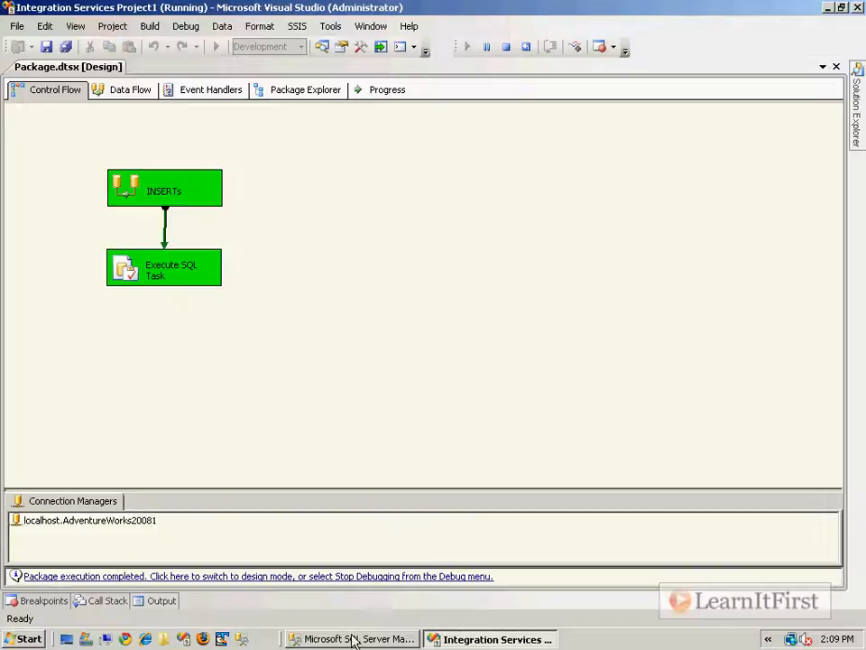
Switch to SQL Server Management Studio and rerun the row count of dbo.DWOrderDetail after the package run
{"action": "left_click", "coordinate": [352, 638]}
{"action": "key", "text": "F5"}
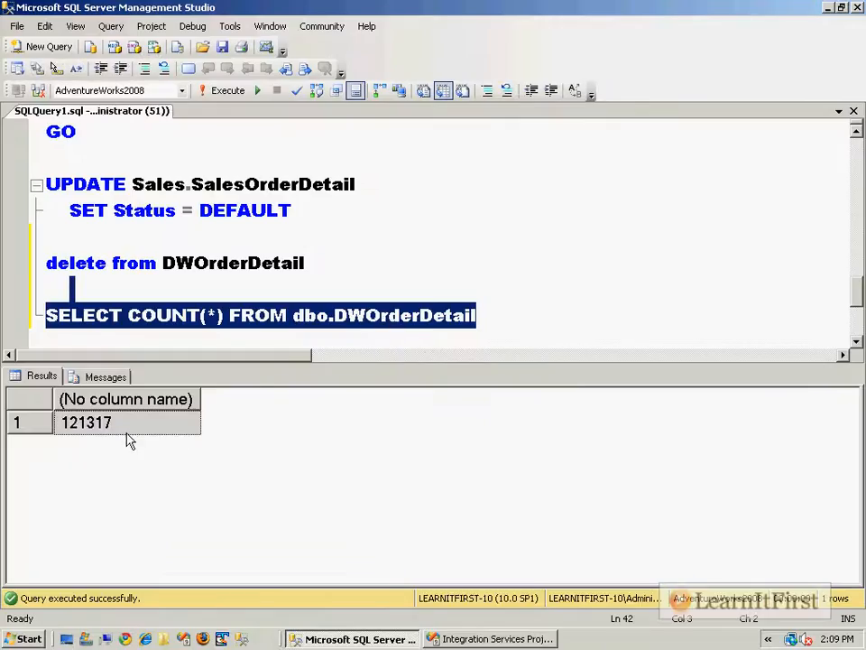
Copy the SELECT * FROM Sales.SalesOrderDetail query with its GO and paste it below the DWOrderDetail count query
{"action": "left_click", "coordinate": [344, 227]}
{"action": "scroll", "coordinate": [314, 229], "scroll_direction": "up", "scroll_amount": 2}
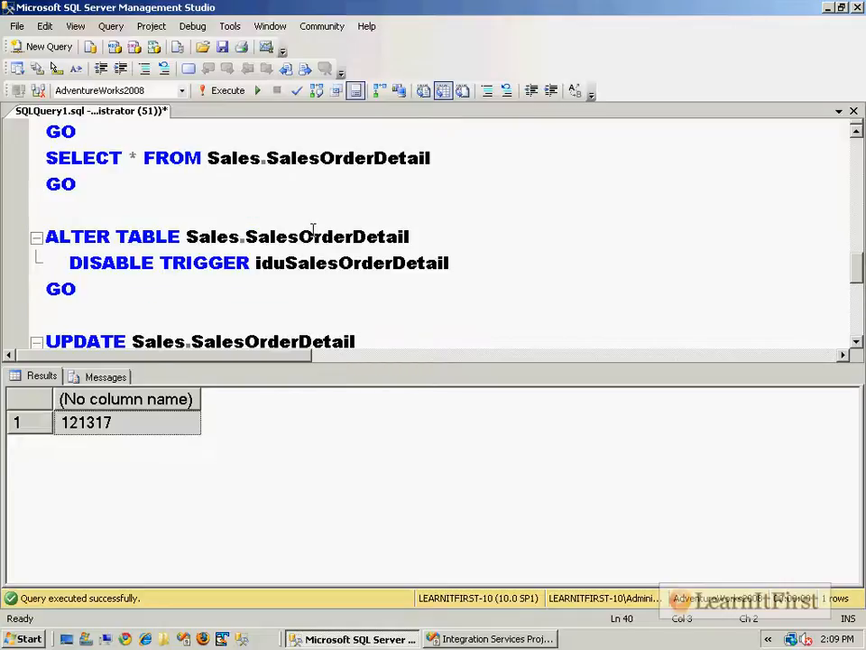
{"action": "left_click_drag", "start_coordinate": [289, 182], "coordinate": [300, 139]}
{"action": "key", "text": "ctrl+c"}
{"action": "scroll", "coordinate": [382, 257], "scroll_direction": "down", "scroll_amount": 4}
{"action": "left_click", "coordinate": [551, 159]}
{"action": "key", "text": "ctrl+v"}
Run the pasted SalesOrderDetail query and check the Status column in the results
{"action": "left_click", "coordinate": [532, 166], "text": "shift"}
{"action": "key", "text": "F5"}
{"action": "left_click_drag", "start_coordinate": [363, 574], "coordinate": [804, 578]}
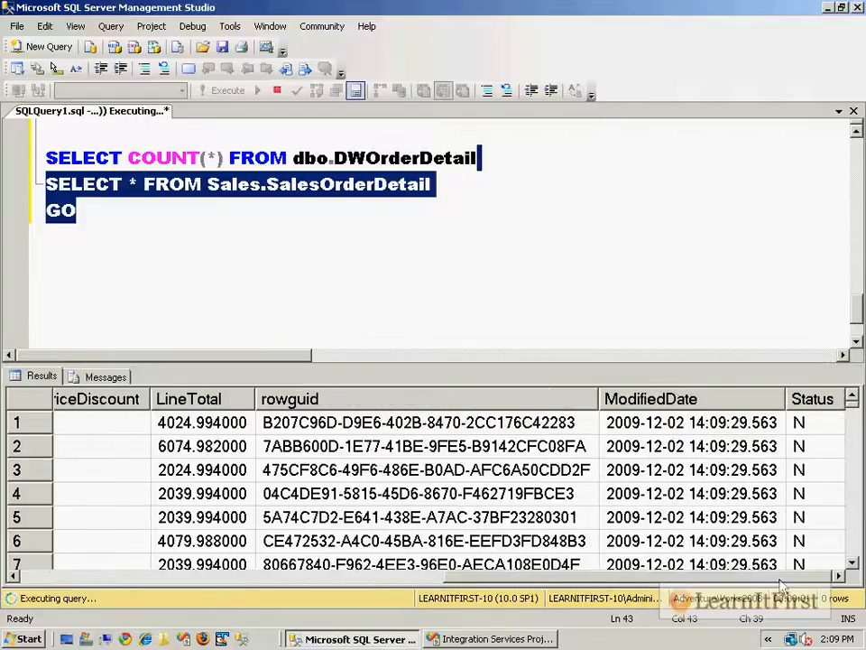
{"action": "left_click", "coordinate": [836, 427]}
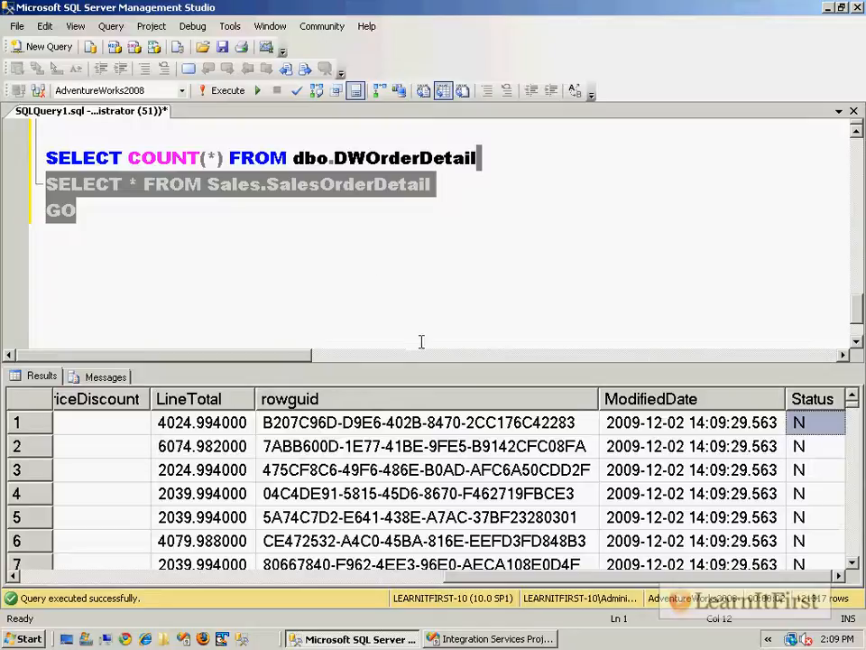
{"action": "left_click", "coordinate": [408, 221]}
Switch to Visual Studio, end the finished debug session, and run the package again while viewing the INSERTs data flow
{"action": "left_click", "coordinate": [484, 639]}
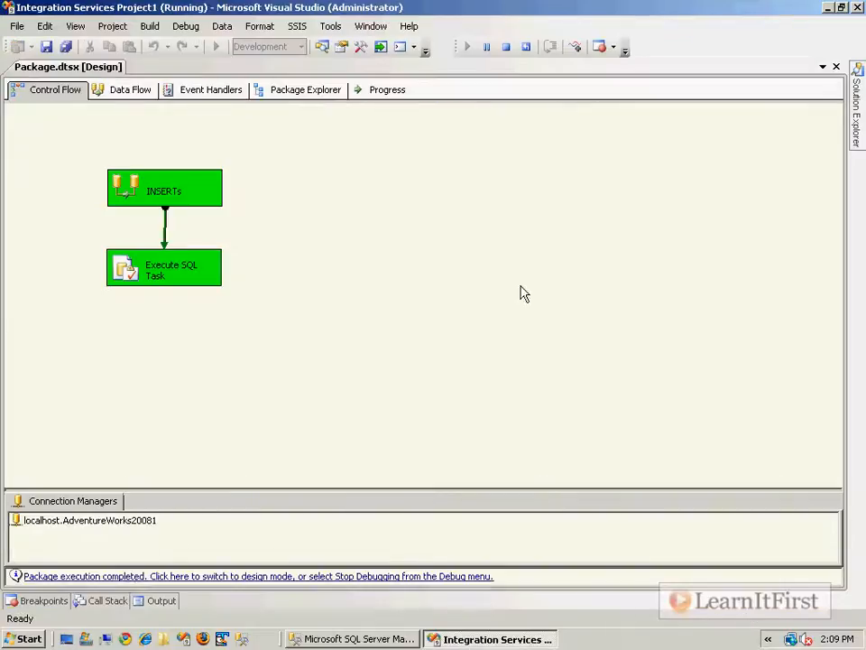
{"action": "left_click", "coordinate": [176, 576]}
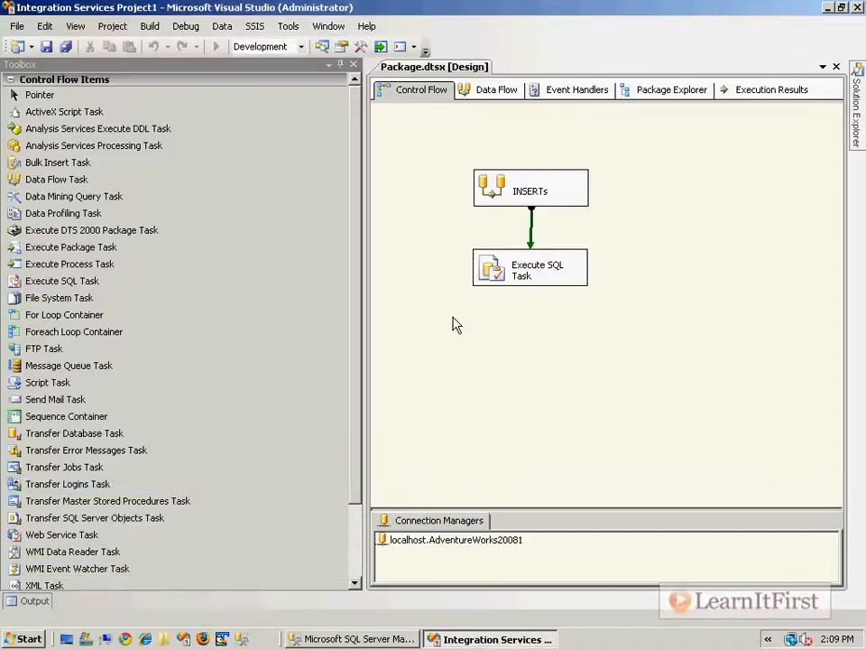
{"action": "key", "text": "F5"}
{"action": "double_click", "coordinate": [178, 191]}
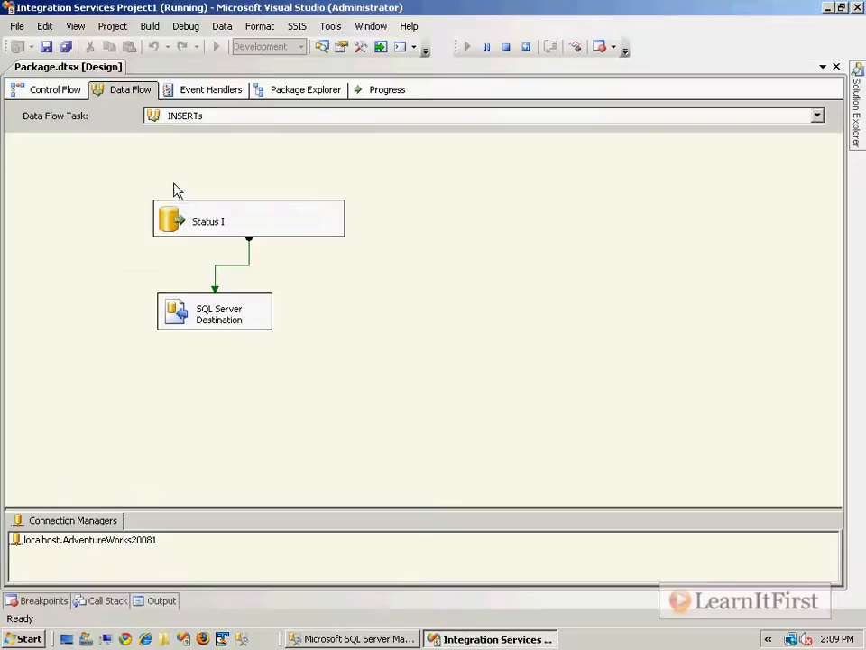
{"action": "left_click", "coordinate": [190, 228]}
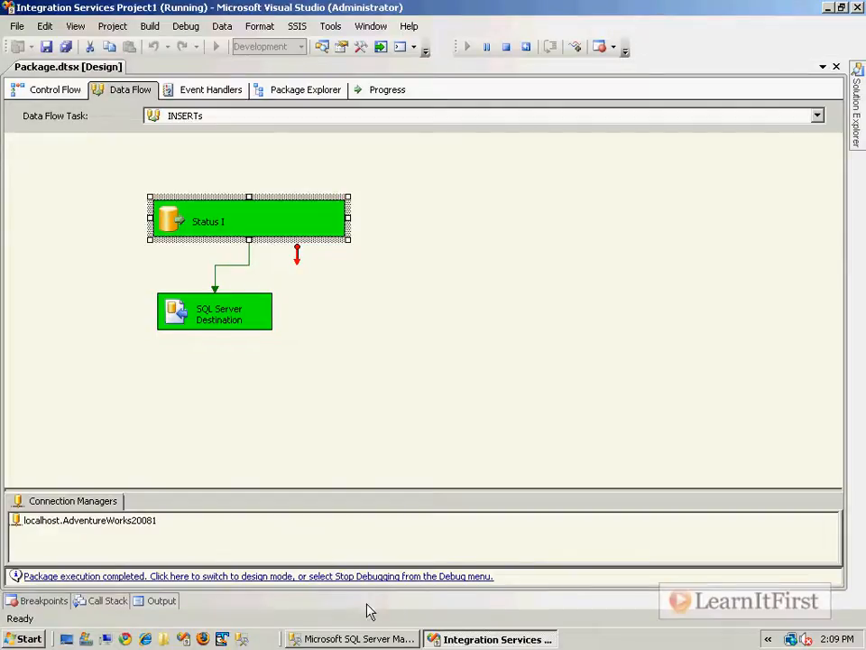
Switch to SQL Server Management Studio and rerun the dbo.DWOrderDetail row count to check for duplicate loads
{"action": "left_click", "coordinate": [379, 638]}
{"action": "left_click_drag", "start_coordinate": [478, 163], "coordinate": [501, 132]}
{"action": "key", "text": "F5"}
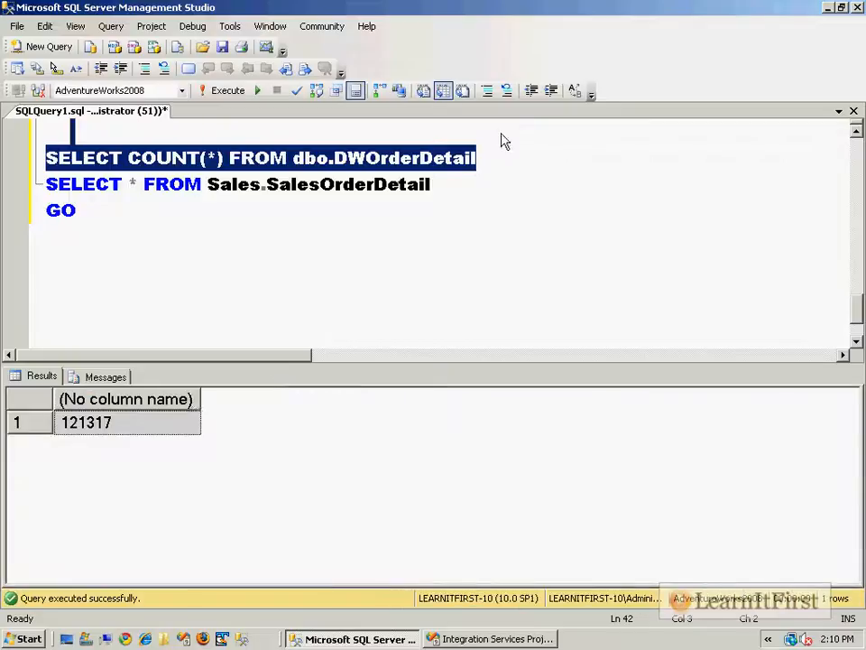
{"action": "left_click", "coordinate": [159, 432]}
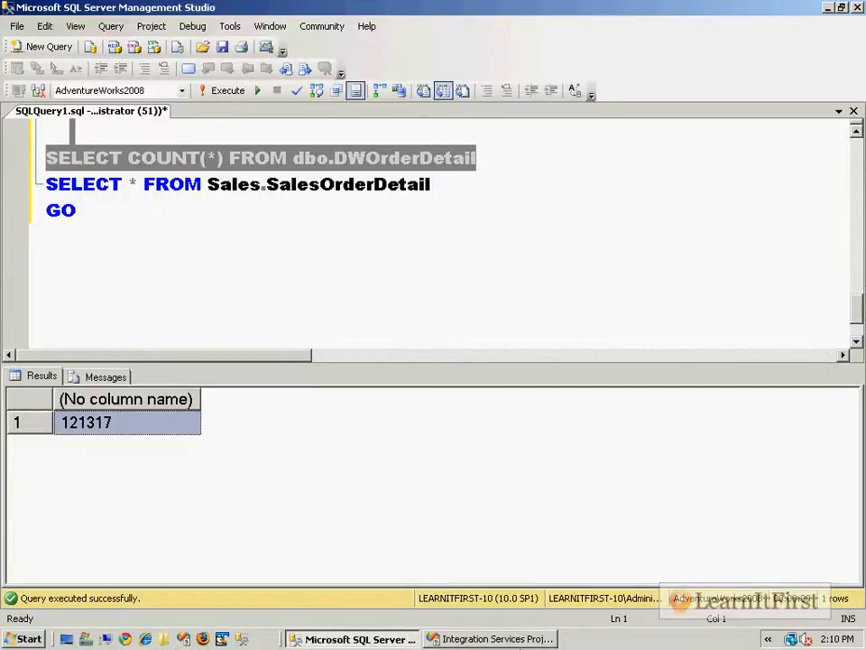
Return to Visual Studio and put the package back in design mode
{"action": "left_click", "coordinate": [519, 641]}
{"action": "left_click", "coordinate": [445, 575]}
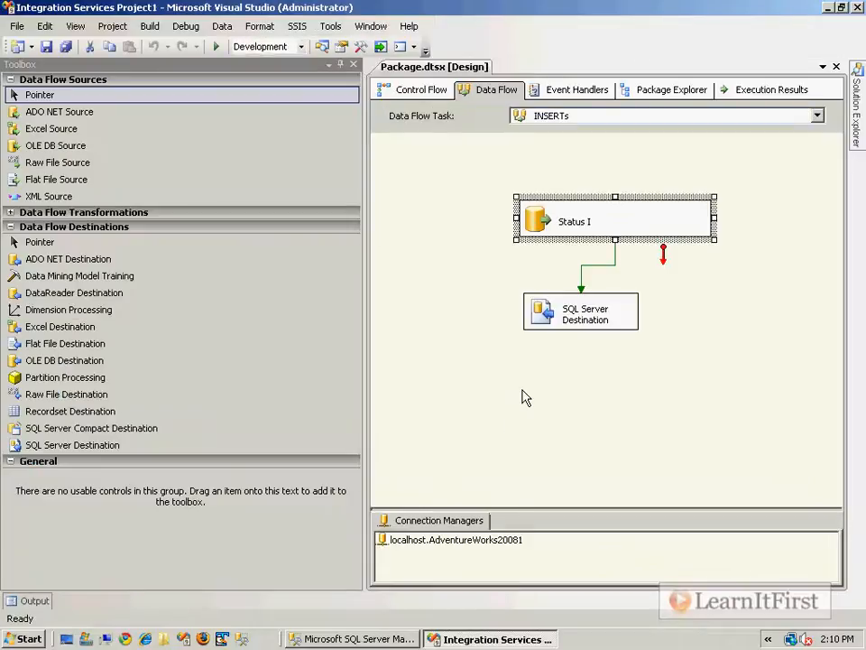
{"action": "left_click", "coordinate": [549, 325]}
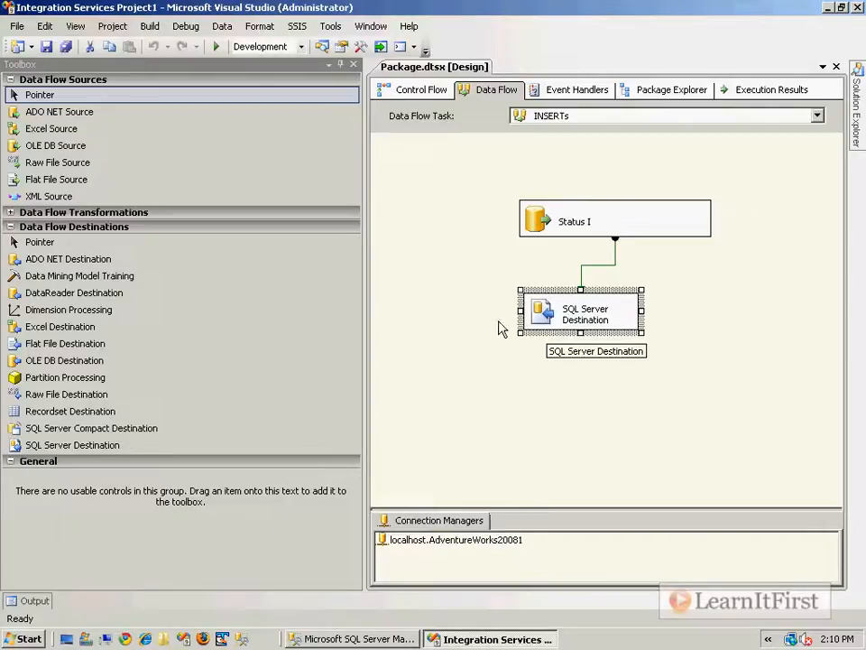
Add a Data Flow Task beside INSERTs in the control flow and name it UPDATEs
{"action": "left_click", "coordinate": [438, 94]}
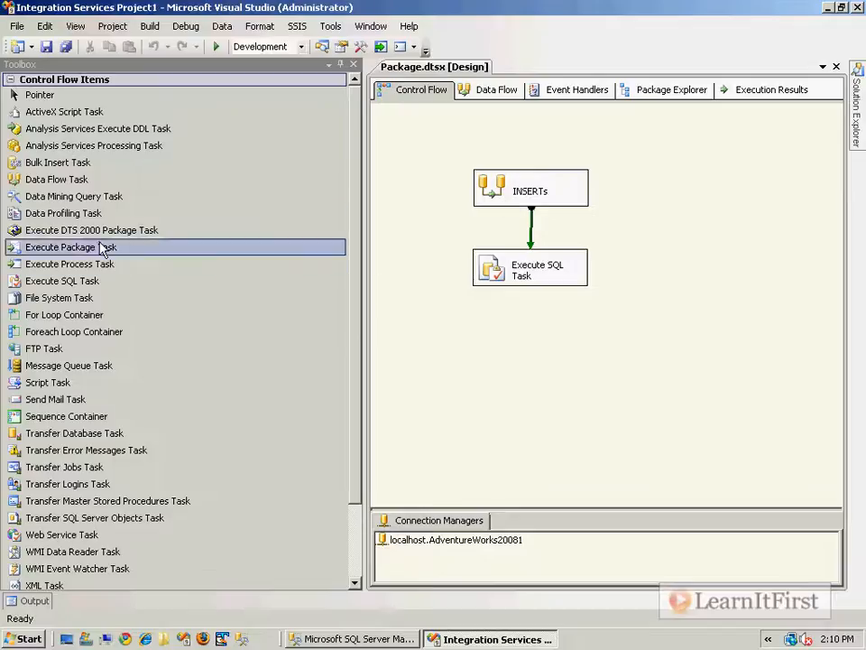
{"action": "left_click_drag", "start_coordinate": [75, 180], "coordinate": [630, 173]}
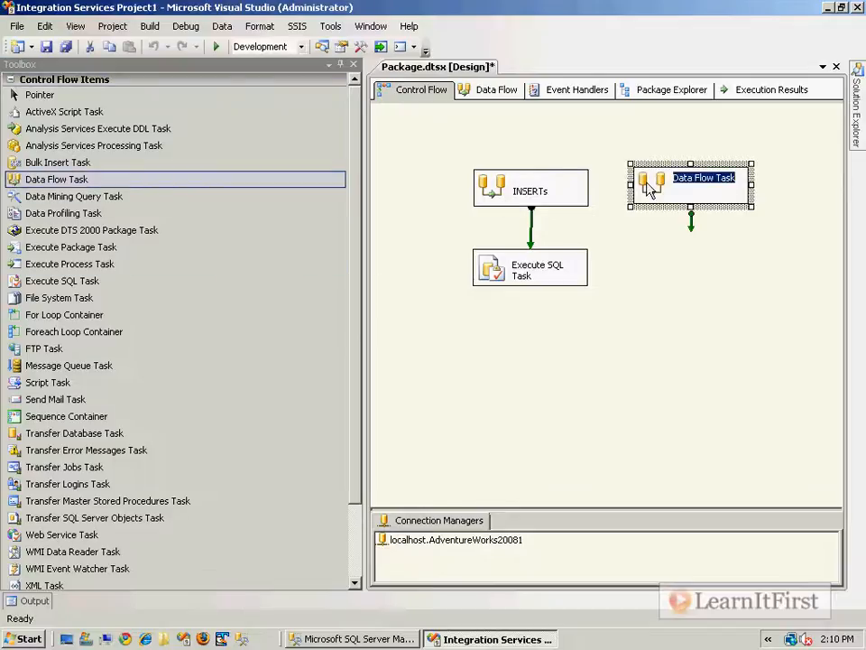
{"action": "type", "text": "UPDATEs"}
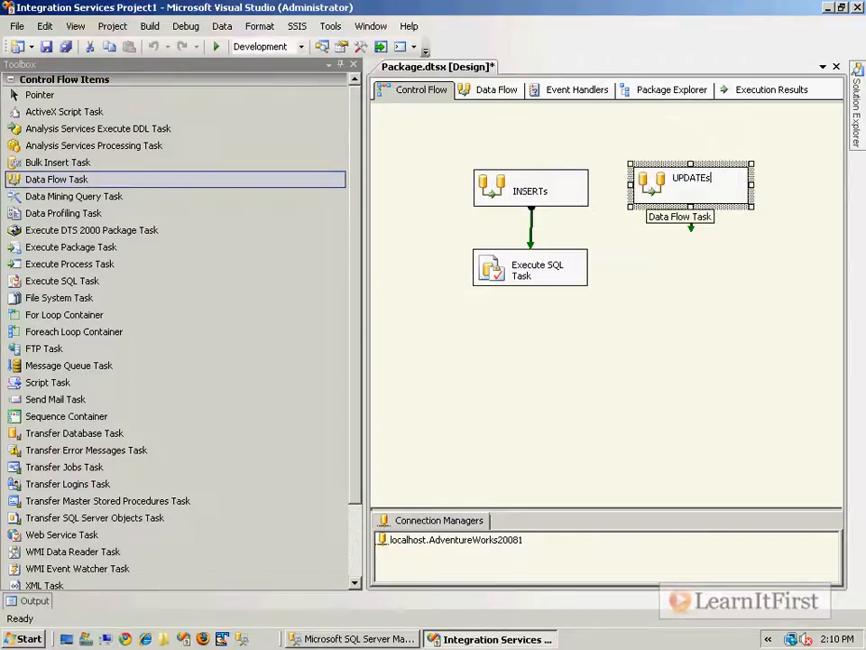
{"action": "key", "text": "Return"}
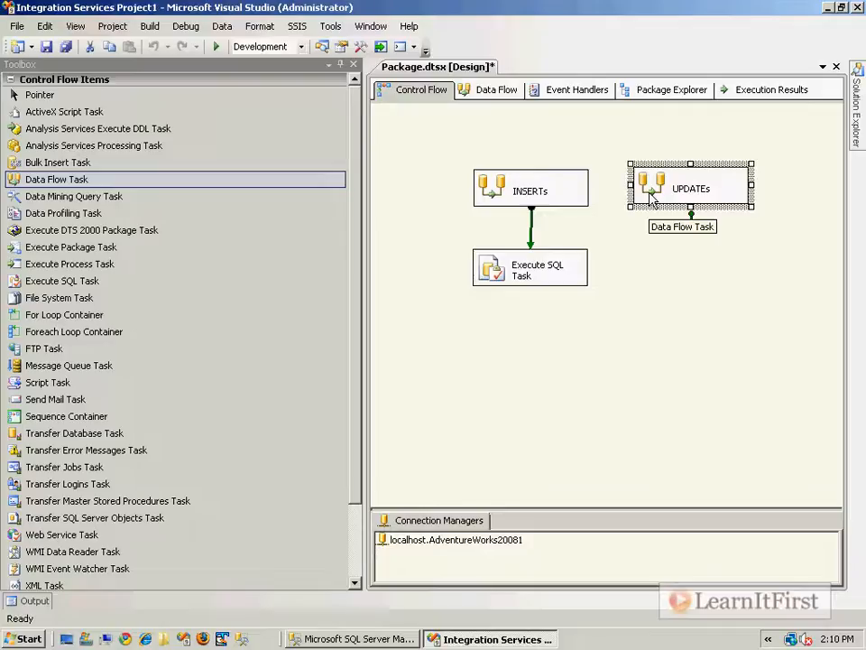
Add an OLE DB Source to the UPDATEs data flow and set its data access mode to SQL command
{"action": "double_click", "coordinate": [652, 200]}
{"action": "left_click_drag", "start_coordinate": [43, 146], "coordinate": [541, 225]}
{"action": "double_click", "coordinate": [542, 226]}
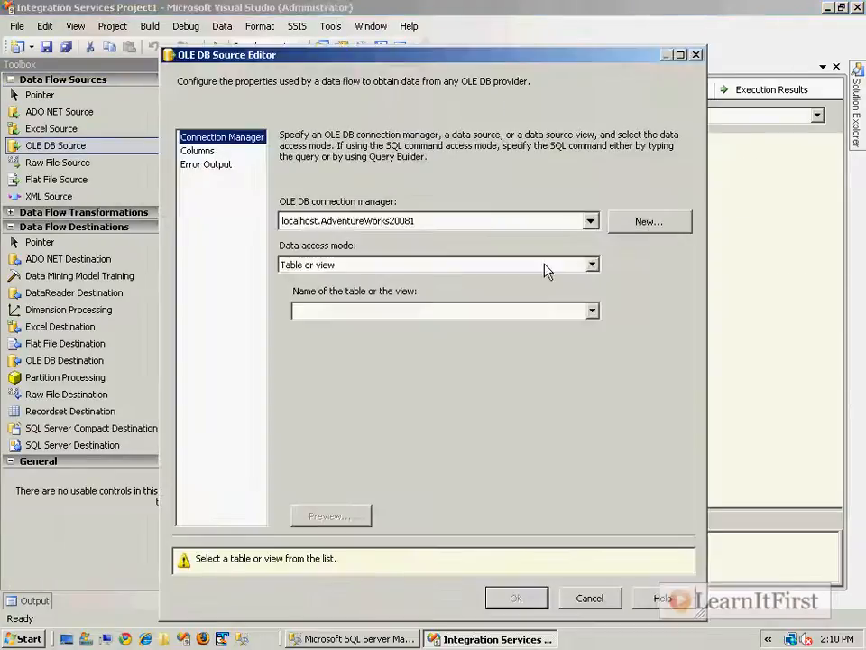
{"action": "left_click", "coordinate": [439, 265]}
{"action": "left_click", "coordinate": [402, 315]}
{"action": "left_click", "coordinate": [403, 313]}
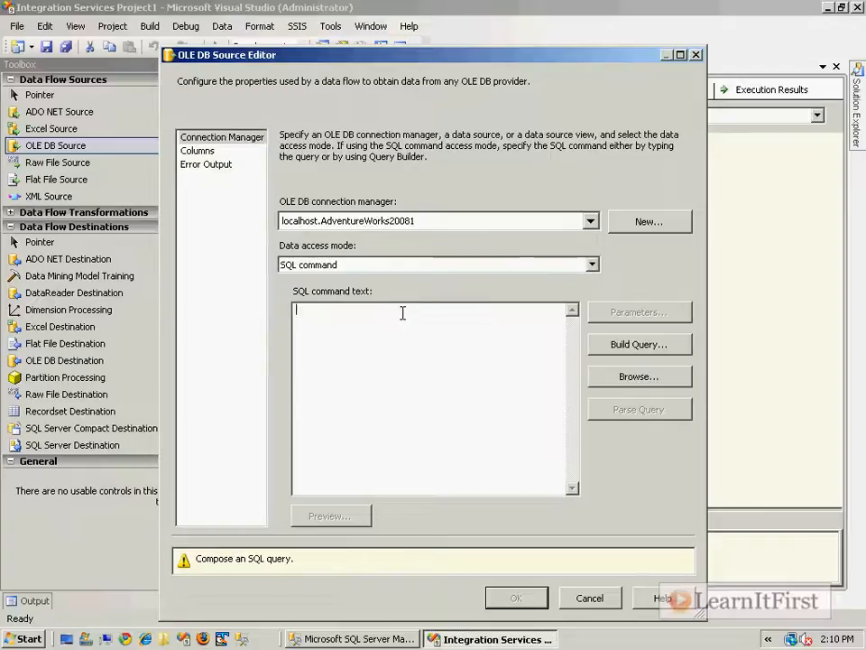
Set the source's SQL command to SELECT * FROM Sales.SalesOrderDetail WHERE Status = 'U' and accept the source settings
{"action": "type", "text": "SELECT * FROM "}
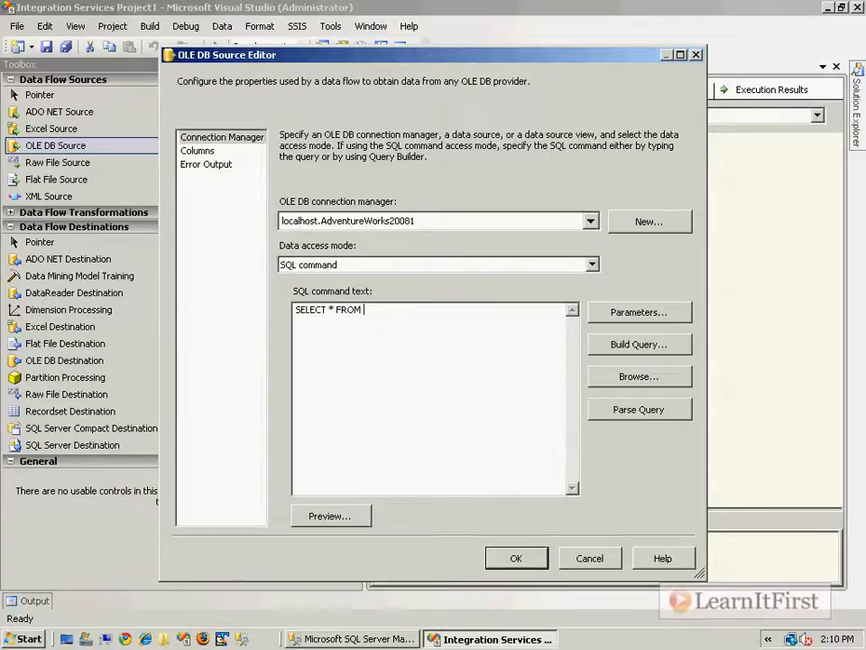
{"action": "type", "text": "Sales.SalesOrderDetail WHERE "}
{"action": "type", "text": "Status = 'U"}
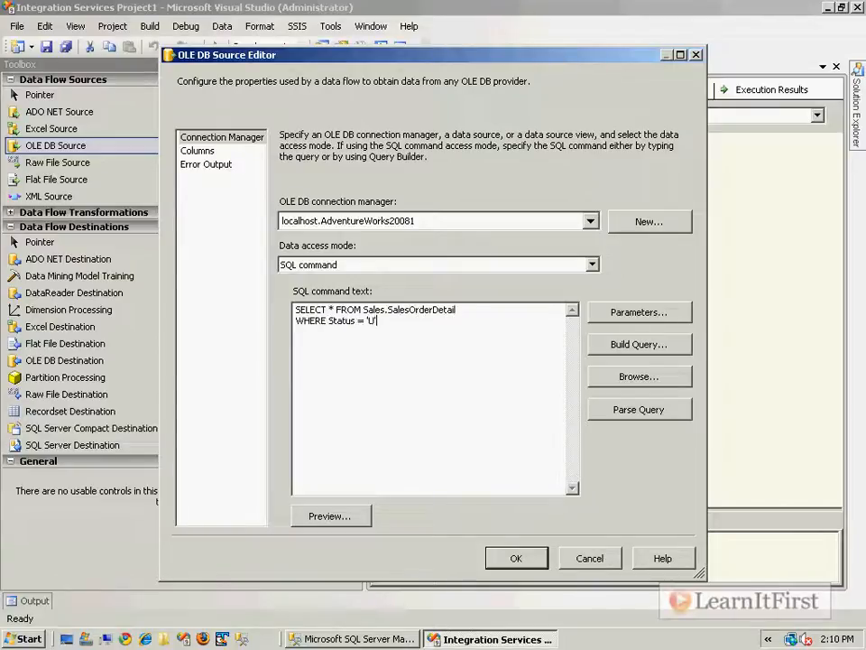
{"action": "left_click", "coordinate": [523, 559]}
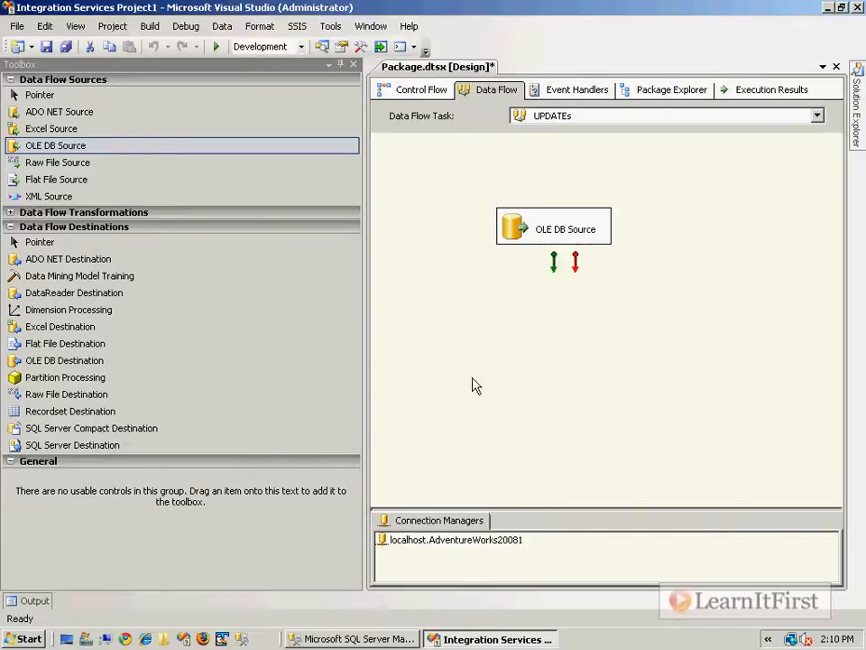
Add an OLE DB Command transformation below the OLE DB Source and connect the source's output to it
{"action": "left_click", "coordinate": [553, 244]}
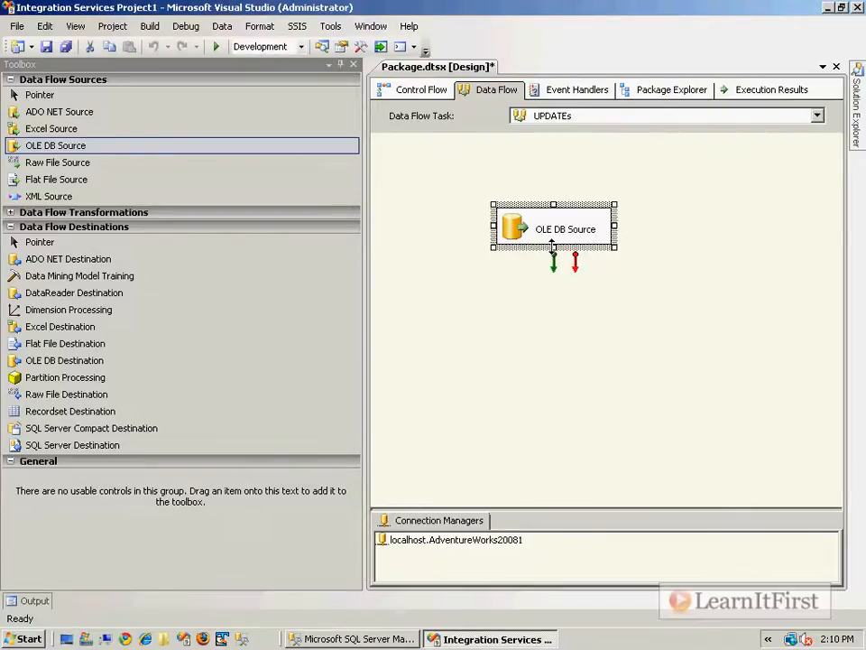
{"action": "left_click", "coordinate": [41, 79]}
{"action": "left_click", "coordinate": [84, 109]}
{"action": "left_click", "coordinate": [84, 94]}
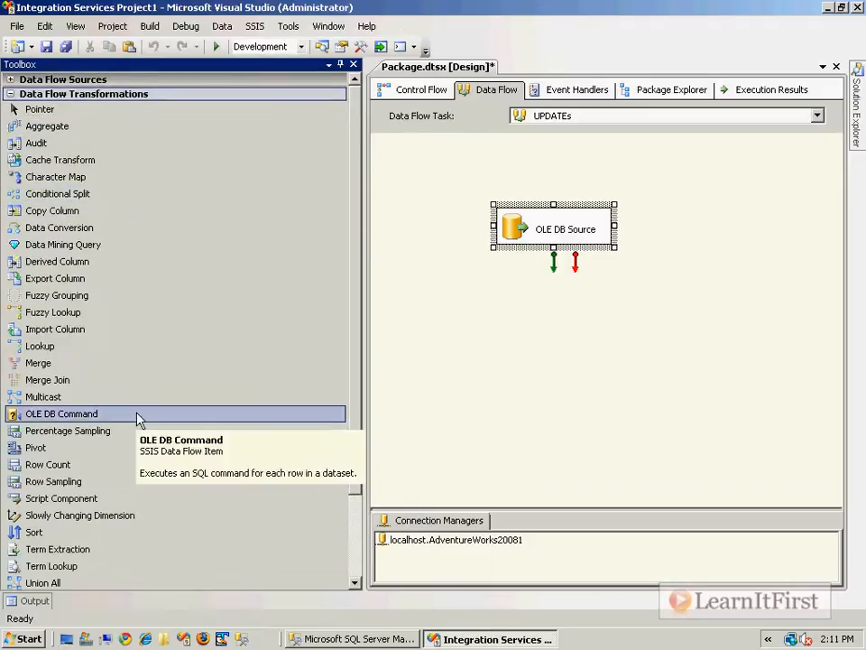
{"action": "left_click_drag", "start_coordinate": [138, 419], "coordinate": [502, 320]}
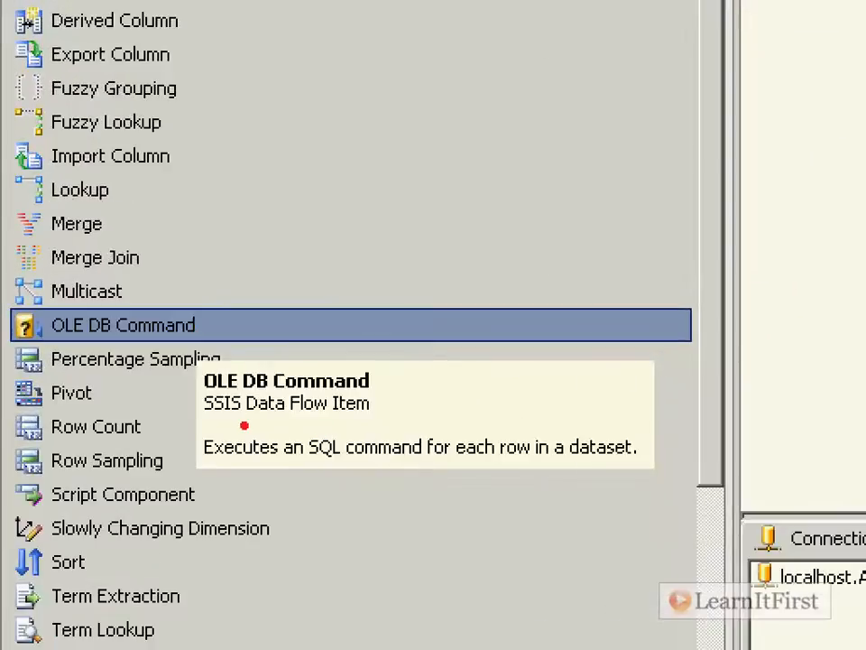
{"action": "mouse_move", "coordinate": [658, 423]}
{"action": "left_mouse_down"}
{"action": "mouse_move", "coordinate": [789, 198]}
{"action": "mouse_move", "coordinate": [803, 155]}
{"action": "left_mouse_up"}
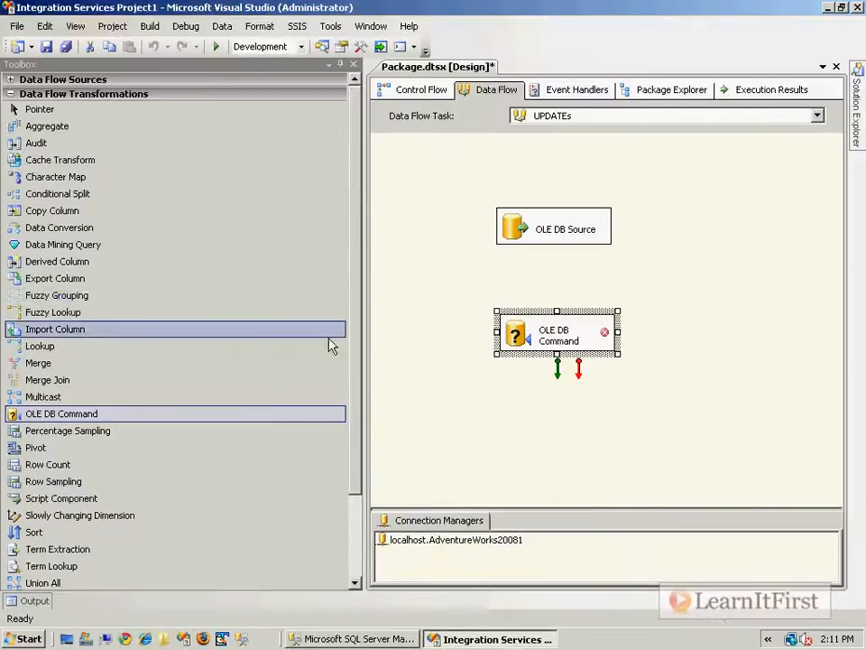
{"action": "left_click", "coordinate": [553, 234]}
{"action": "left_click_drag", "start_coordinate": [556, 272], "coordinate": [556, 340]}
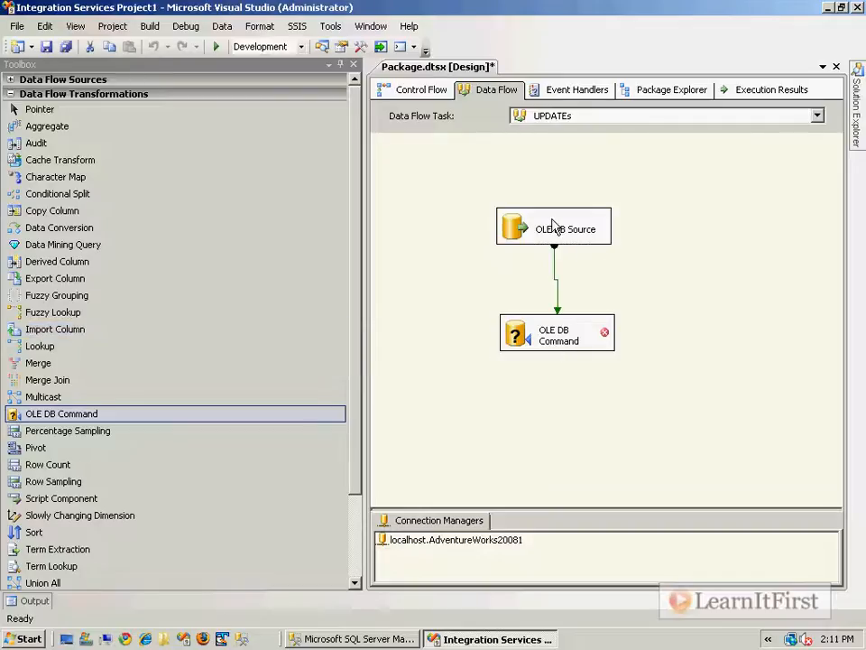
Open the OLE DB Command's settings and set its connection manager to localhost.AdventureWorks20081
{"action": "double_click", "coordinate": [518, 337]}
{"action": "left_click", "coordinate": [410, 228]}
{"action": "left_click", "coordinate": [417, 227]}
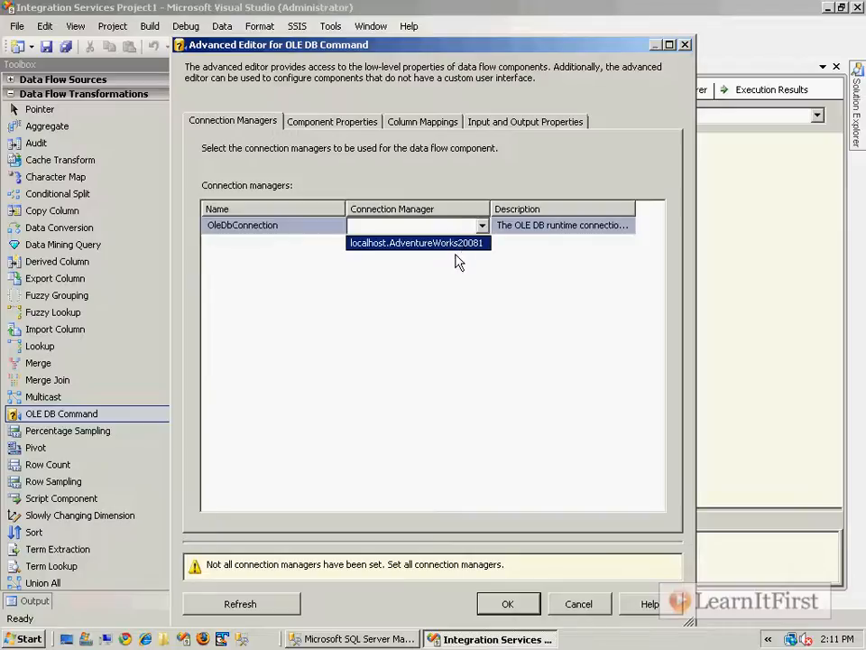
{"action": "left_click", "coordinate": [462, 244]}
Begin the component's SqlCommand property with UPDATE dbo.DWOrderDEtails and SET on a new line
{"action": "left_click", "coordinate": [332, 121]}
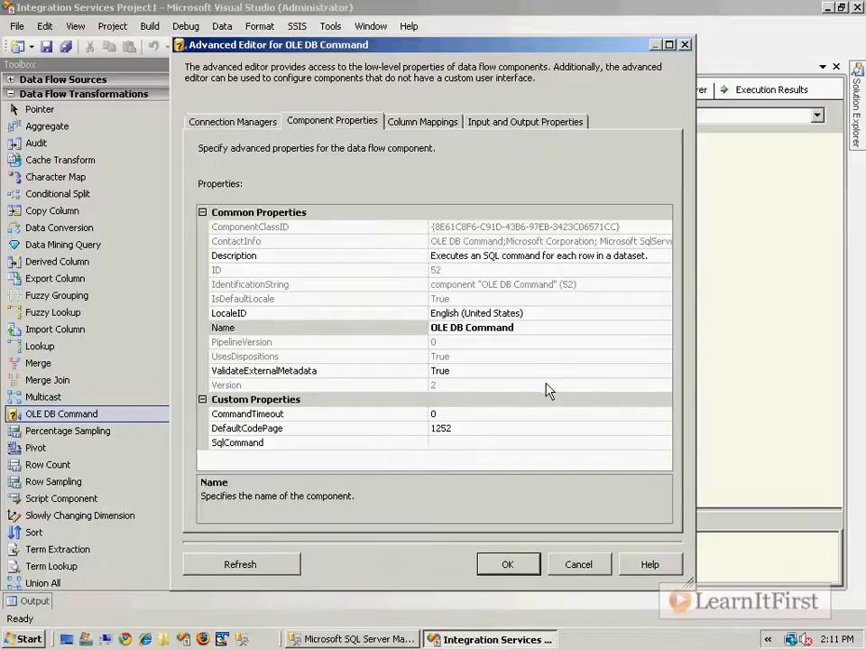
{"action": "left_click", "coordinate": [531, 442]}
{"action": "left_click", "coordinate": [666, 444]}
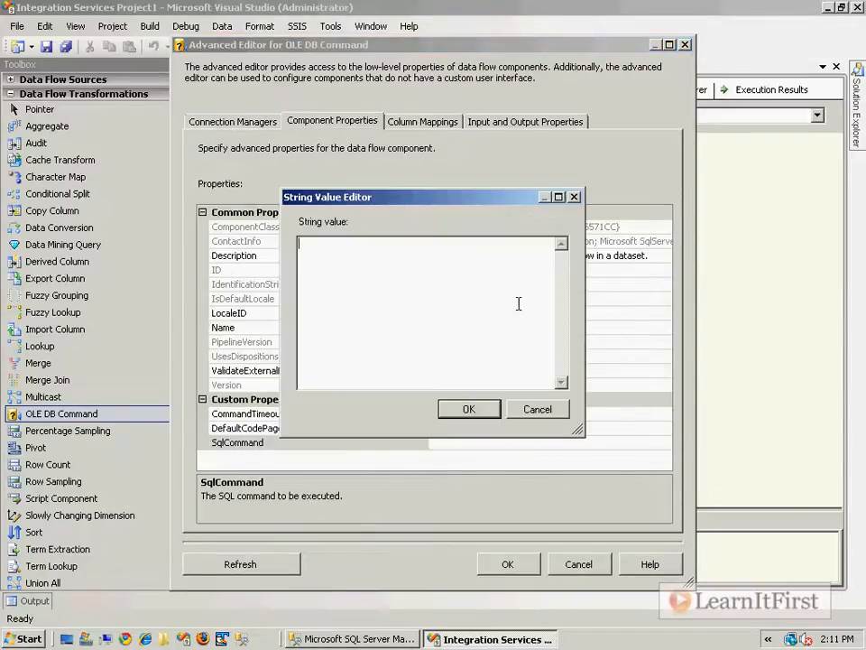
{"action": "type", "text": "UPDATE dbo.DWOrder"}
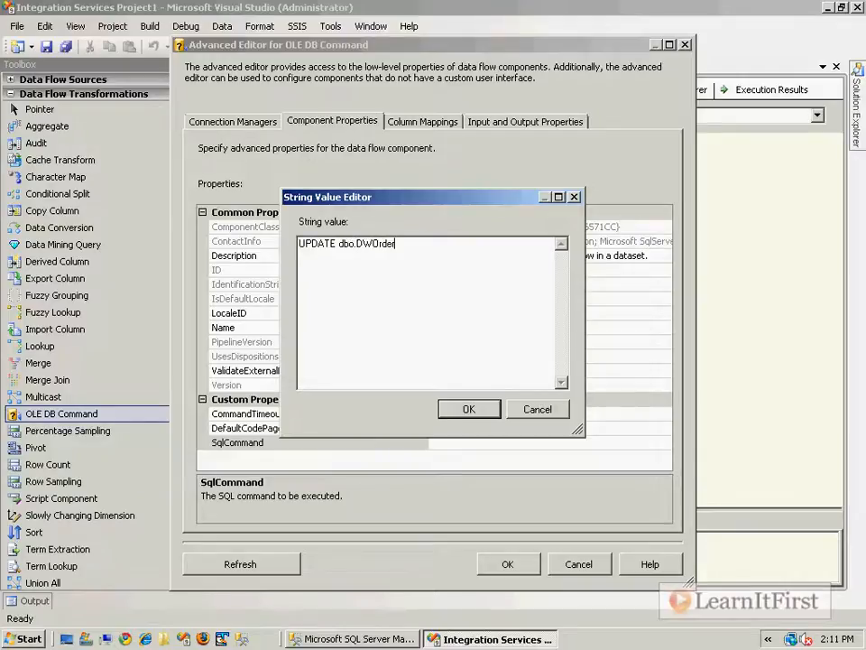
{"action": "type", "text": "SET"}
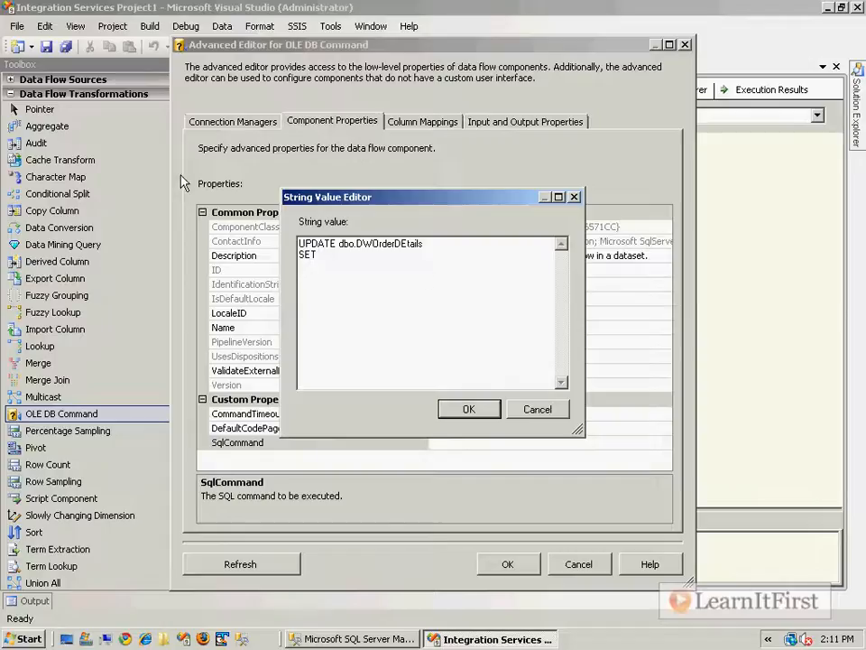
Switch to SQL Server Management Studio and rerun the Sales.SalesOrderDetail query to look up the OrderQty column name
{"action": "left_click", "coordinate": [359, 639]}
{"action": "left_click", "coordinate": [458, 187]}
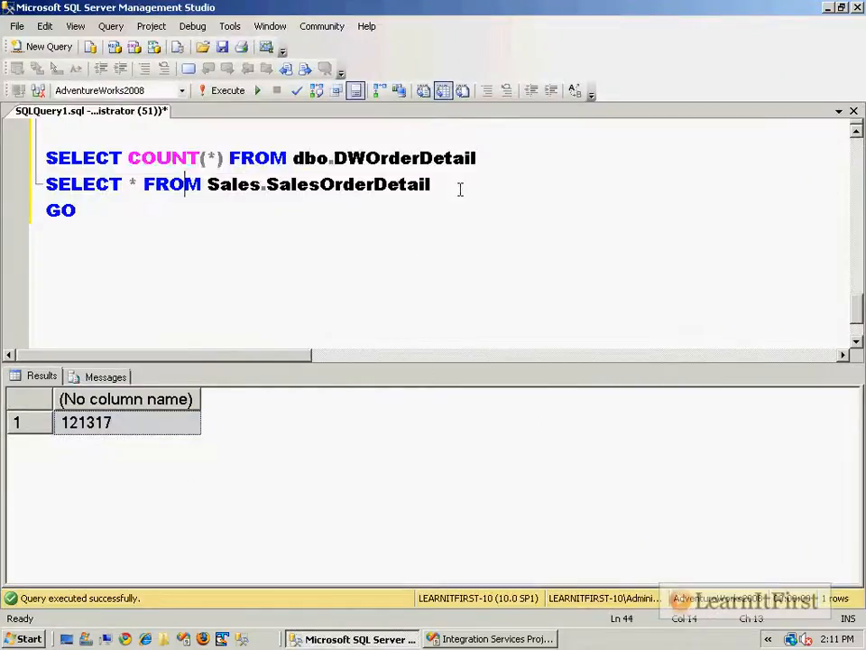
{"action": "key", "text": "shift+Up"}
{"action": "key", "text": "F5"}
{"action": "left_click", "coordinate": [557, 404]}
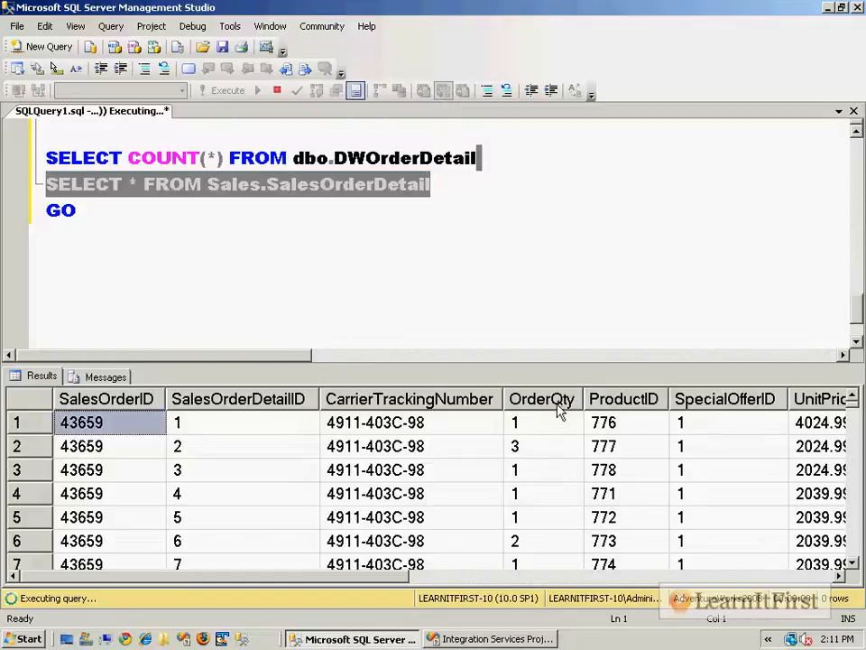
{"action": "left_click", "coordinate": [533, 403]}
{"action": "left_click", "coordinate": [533, 403]}
{"action": "left_click", "coordinate": [532, 403]}
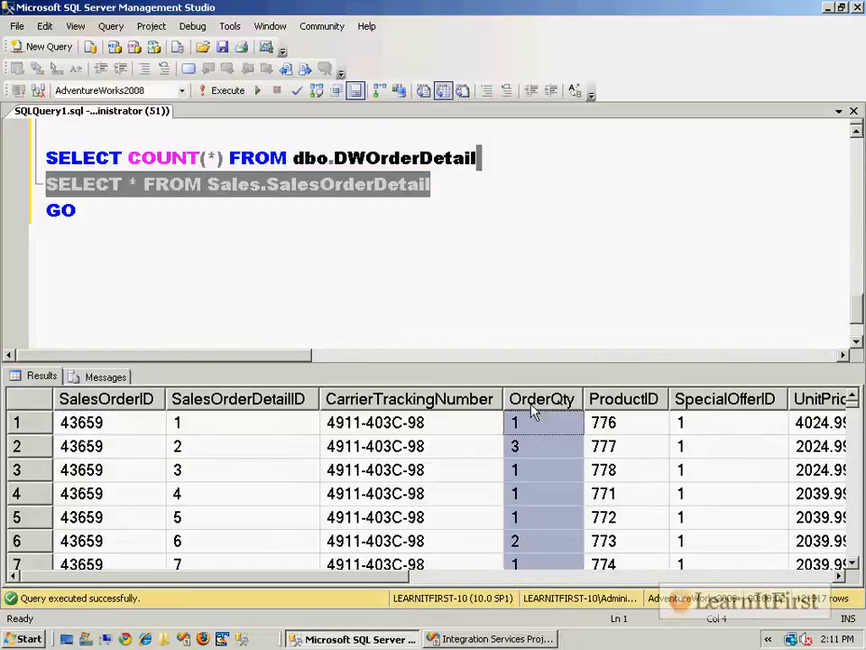
Switch back to Visual Studio and complete the SqlCommand with OrderQty = ? and WHERE SalesOrderId = ? AND SalesOrderDetailId = ?
{"action": "left_click", "coordinate": [465, 638]}
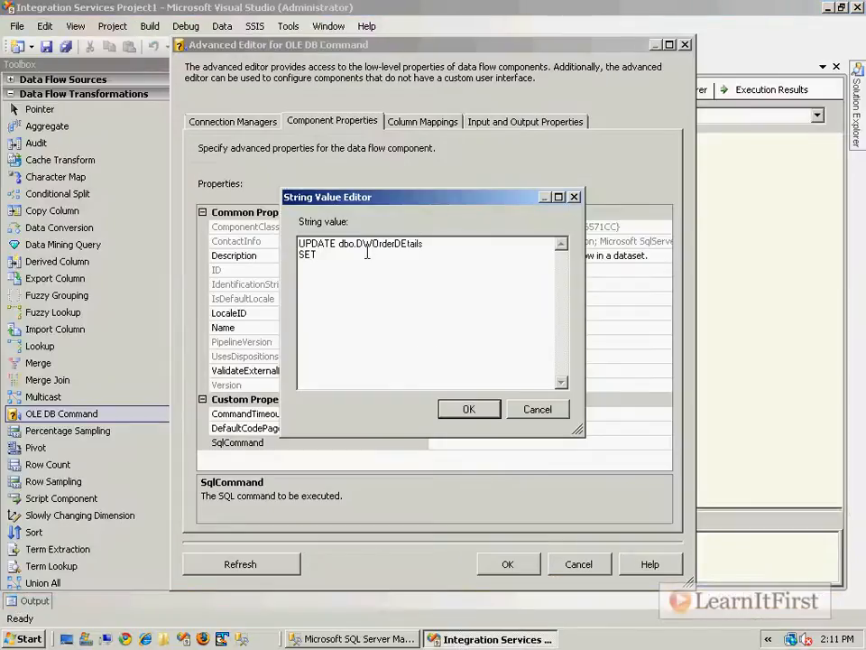
{"action": "type", "text": "OrderQty = ?"}
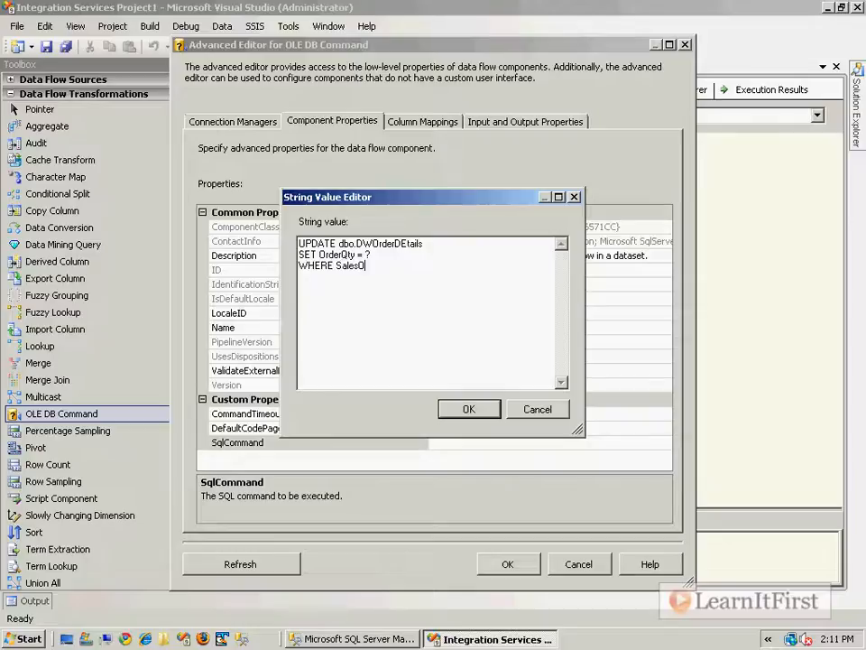
{"action": "type", "text": "Id"}
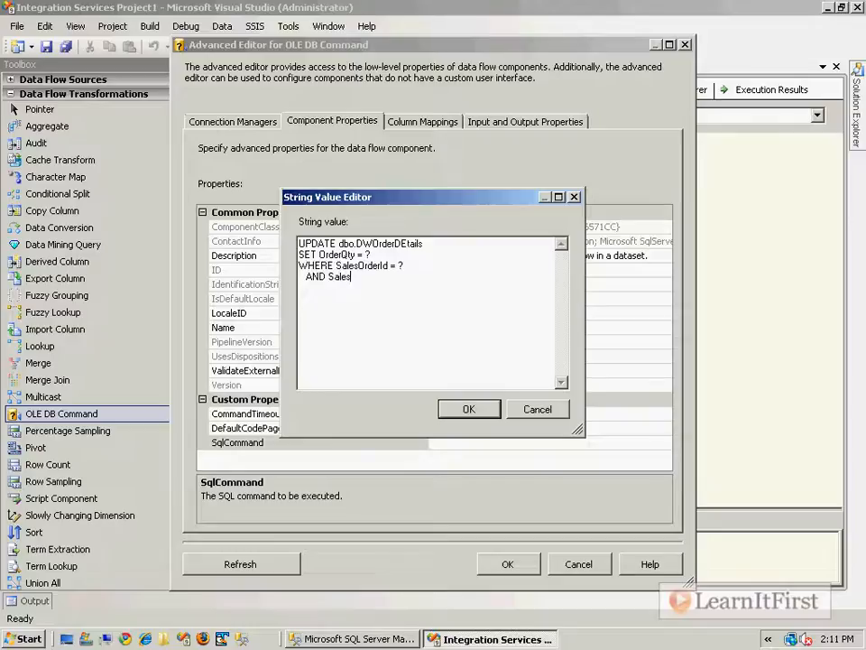
{"action": "type", "text": "il"}
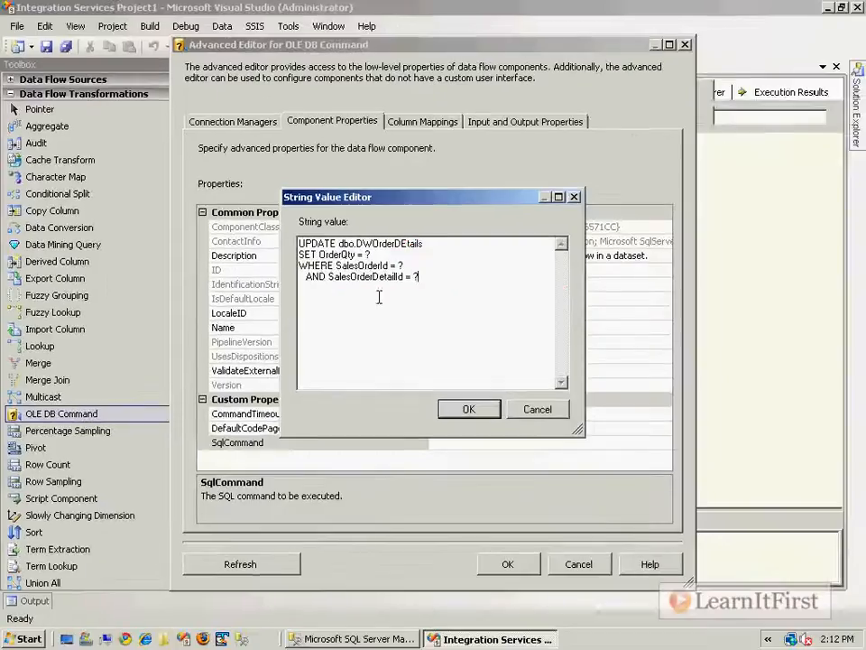
{"action": "left_click", "coordinate": [464, 414]}
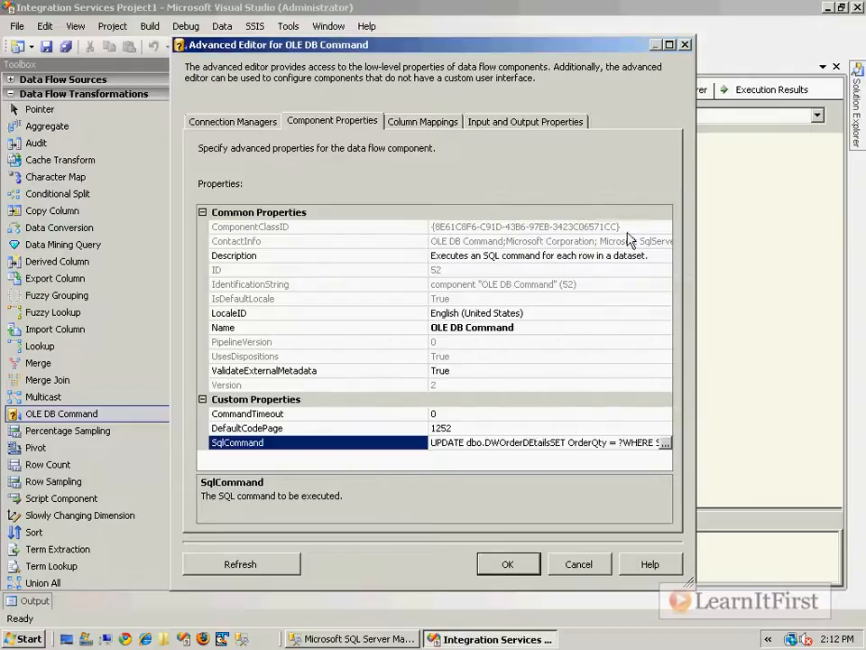
Check the column mappings, and correct the table name in the SqlCommand to dbo.DWOrderDetail
{"action": "left_click", "coordinate": [415, 120]}
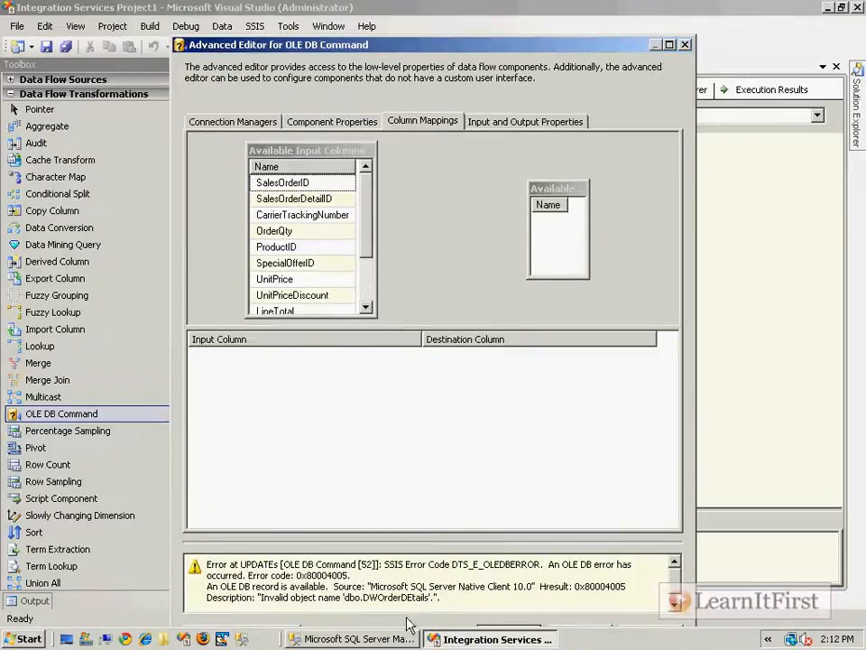
{"action": "left_click", "coordinate": [330, 121]}
{"action": "left_click", "coordinate": [271, 121]}
{"action": "left_click", "coordinate": [332, 121]}
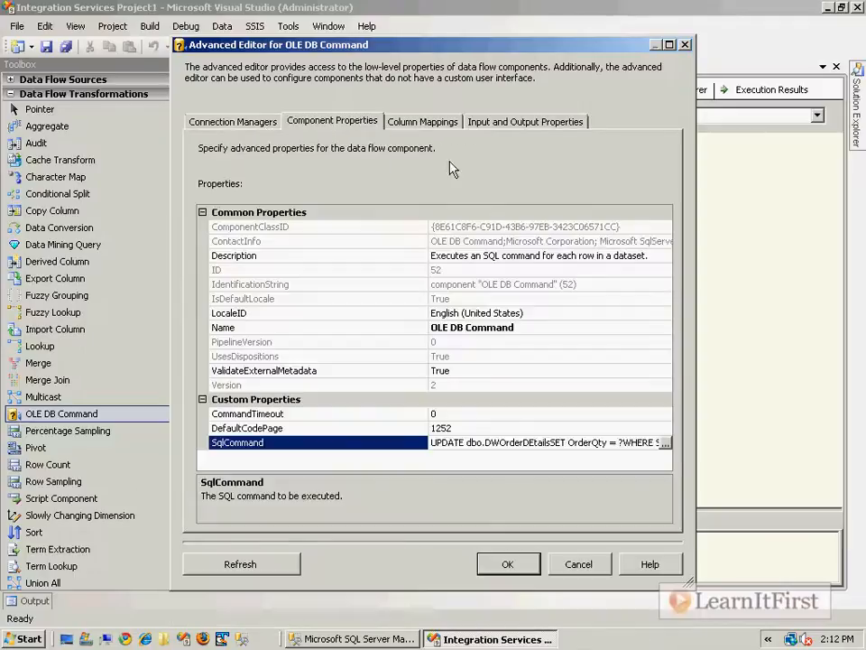
{"action": "left_click", "coordinate": [663, 443]}
{"action": "left_click_drag", "start_coordinate": [419, 243], "coordinate": [449, 244]}
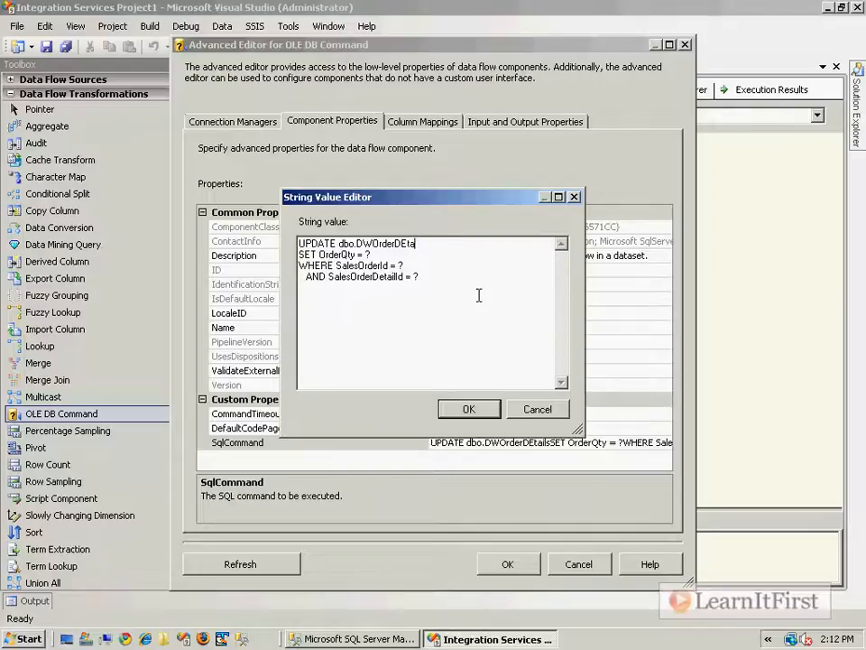
{"action": "type", "text": "etail"}
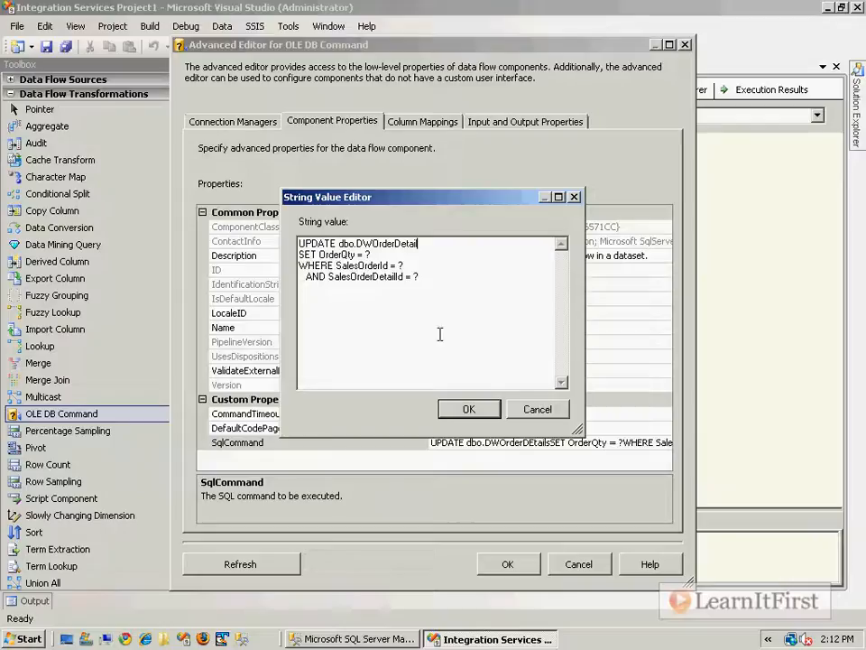
{"action": "left_click", "coordinate": [469, 409]}
Map OrderQty to Param_0, SalesOrderID to Param_1 and SalesOrderDetailID to Param_2, and save the package
{"action": "left_click", "coordinate": [420, 122]}
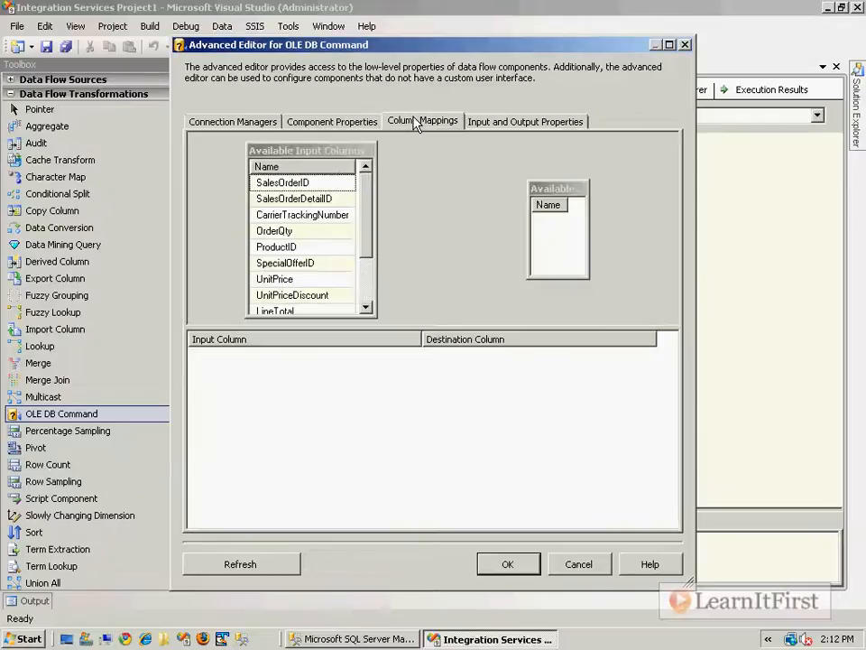
{"action": "left_click_drag", "start_coordinate": [571, 204], "coordinate": [578, 202]}
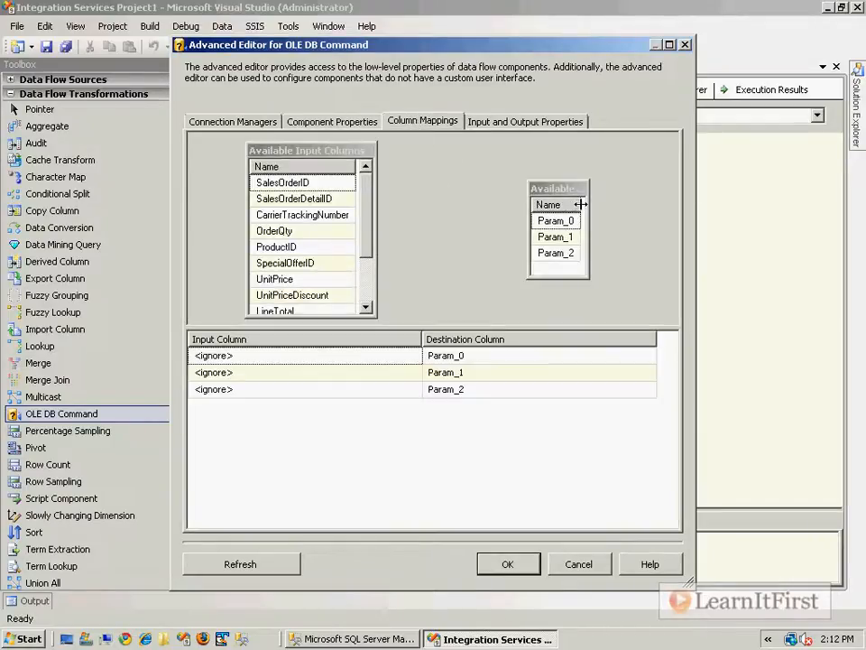
{"action": "left_click", "coordinate": [546, 223]}
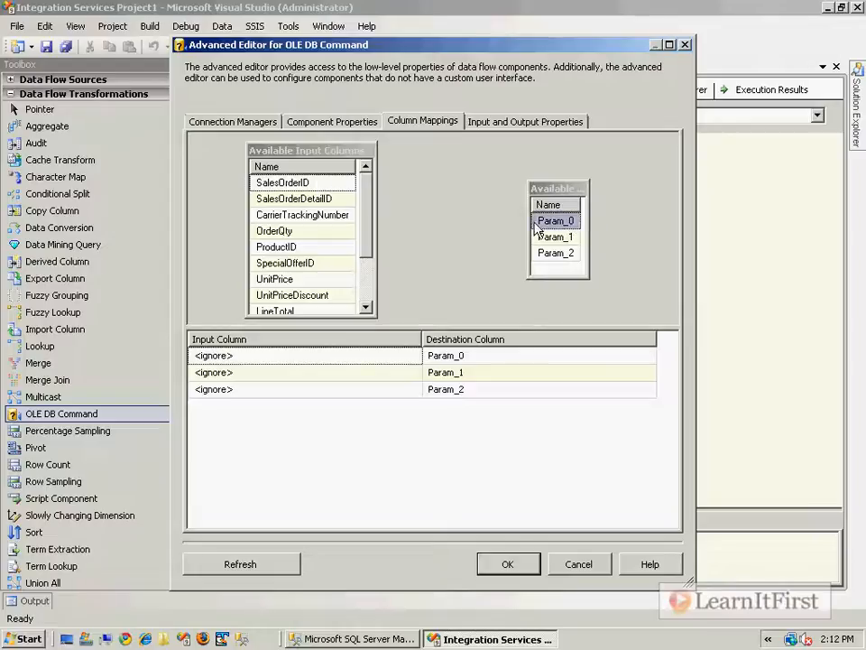
{"action": "left_click_drag", "start_coordinate": [275, 231], "coordinate": [555, 221]}
{"action": "left_click_drag", "start_coordinate": [305, 186], "coordinate": [555, 236]}
{"action": "left_click_drag", "start_coordinate": [348, 196], "coordinate": [557, 253]}
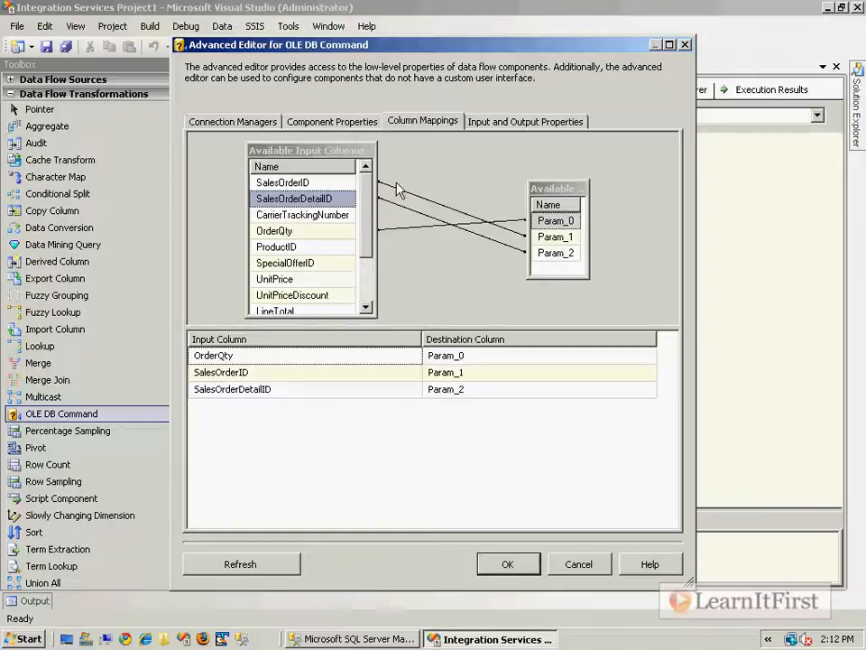
{"action": "left_click", "coordinate": [507, 564]}
{"action": "left_click", "coordinate": [526, 306]}
{"action": "key", "text": "ctrl+s"}
Add an Execute SQL Task below UPDATEs in the control flow and connect the UPDATEs task to it
{"action": "left_click", "coordinate": [425, 93]}
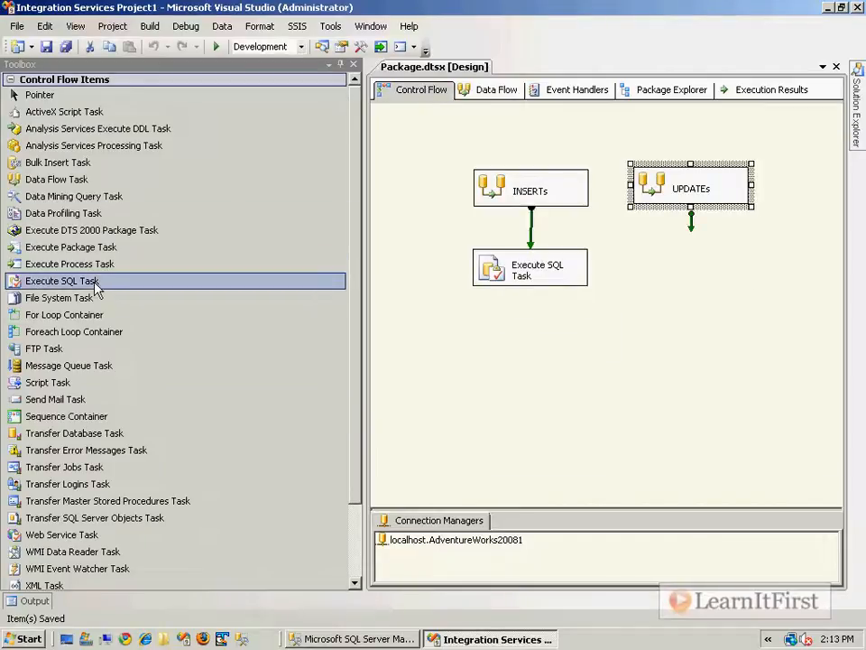
{"action": "left_click_drag", "start_coordinate": [71, 284], "coordinate": [649, 248]}
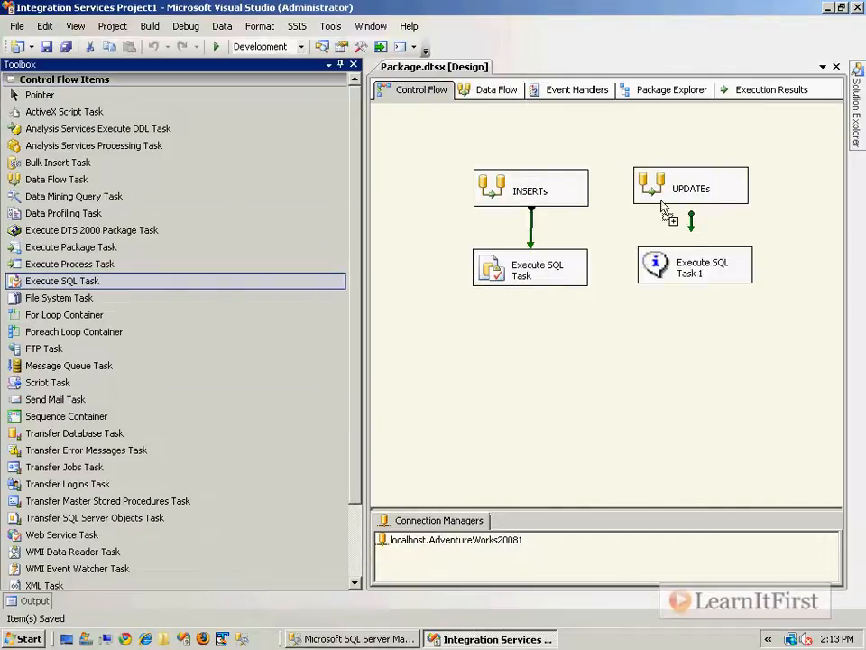
{"action": "left_click", "coordinate": [678, 200]}
{"action": "left_click_drag", "start_coordinate": [691, 220], "coordinate": [674, 268]}
Open the new Execute SQL Task's settings and set its connection to localhost.AdventureWorks20081
{"action": "double_click", "coordinate": [658, 277]}
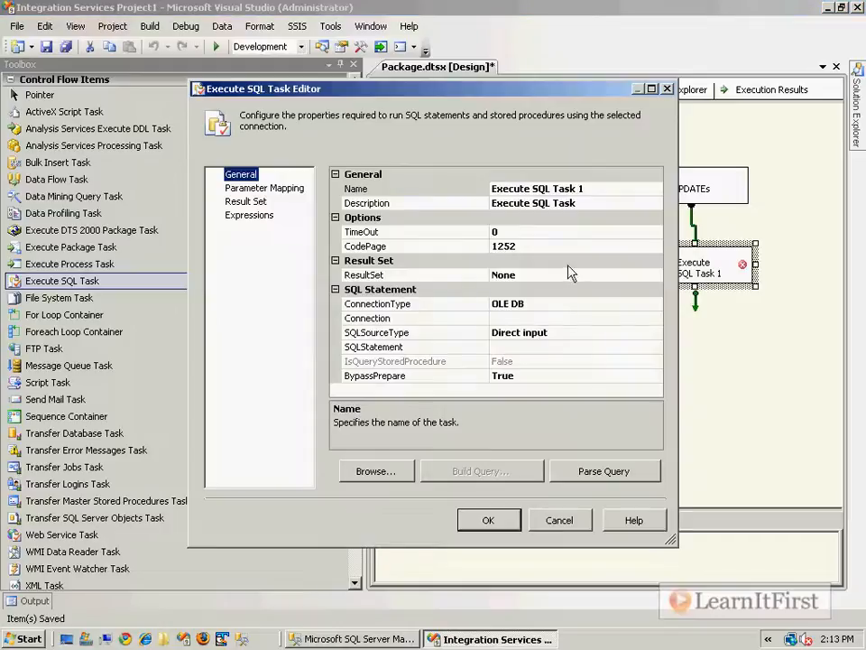
{"action": "left_click", "coordinate": [577, 321]}
{"action": "left_click", "coordinate": [655, 320]}
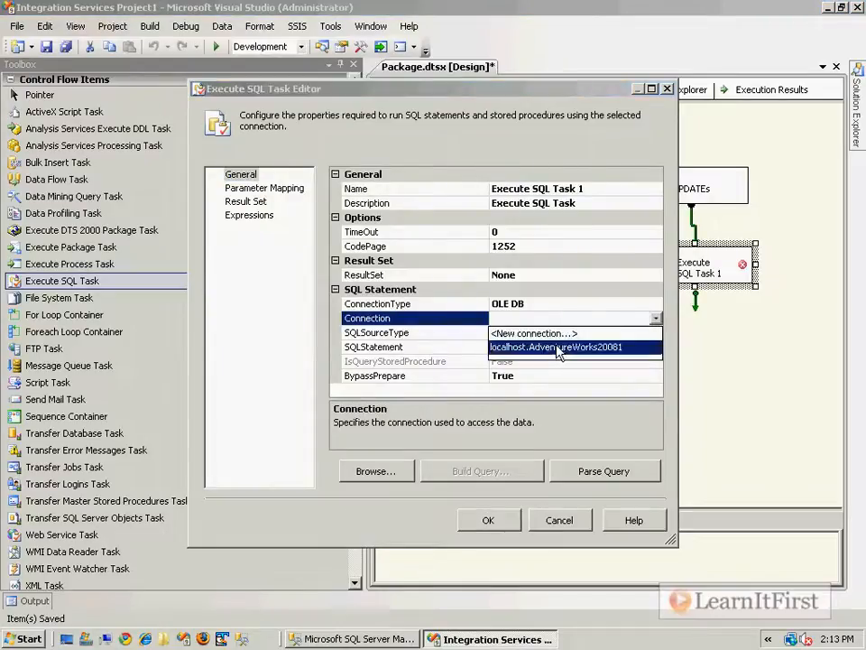
{"action": "left_click", "coordinate": [558, 349]}
Set the task's SQL statement to UPDATE Sales.SalesOrderDetail SET Status = 'N' WHERE Status = 'U' and accept the settings
{"action": "left_click", "coordinate": [558, 348]}
{"action": "left_click", "coordinate": [655, 347]}
{"action": "type", "text": "UPDATE Sales"}
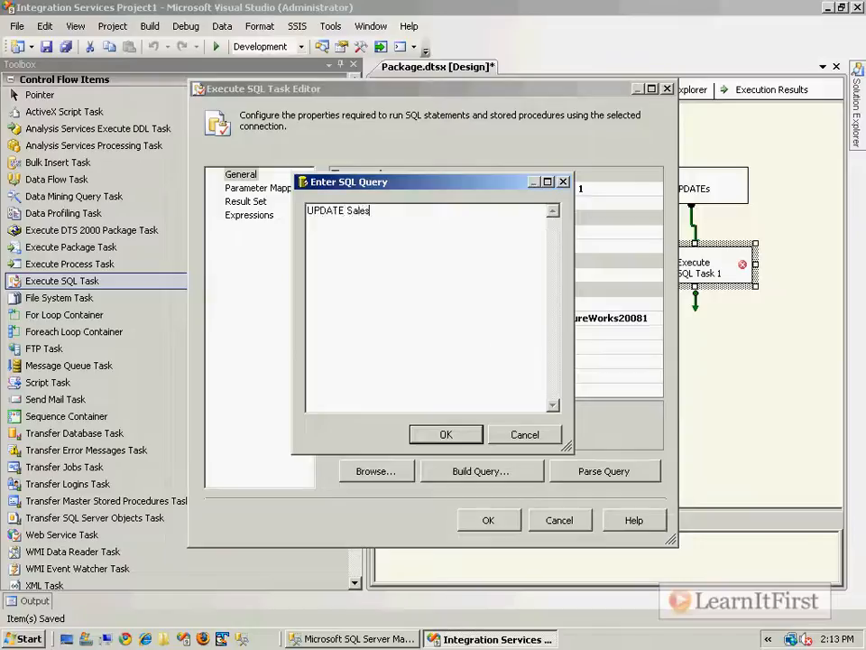
{"action": "type", "text": ".SalesOrderDetail"}
{"action": "key", "text": "Return"}
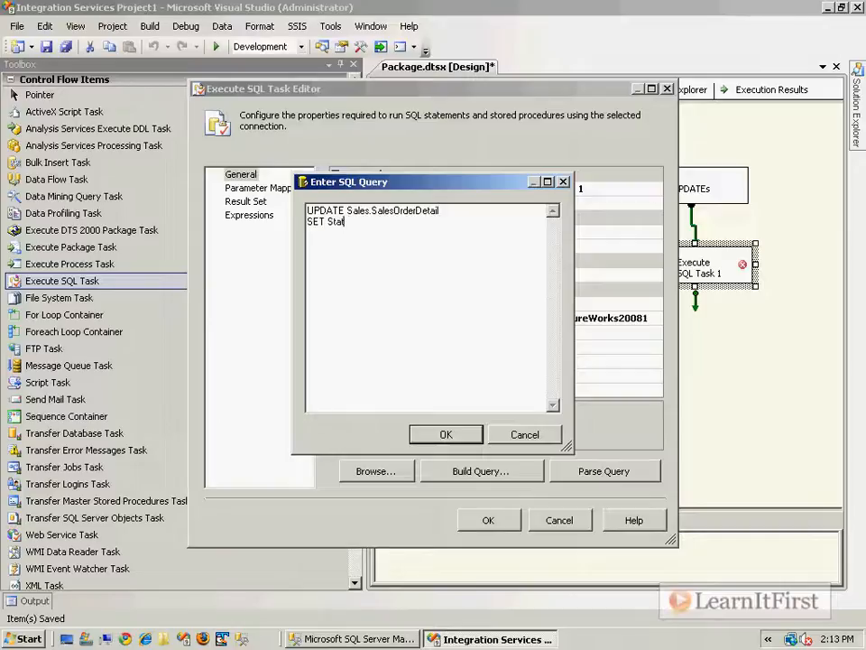
{"action": "type", "text": "SET Status = 'N'"}
{"action": "key", "text": "Return"}
{"action": "type", "text": "WH"}
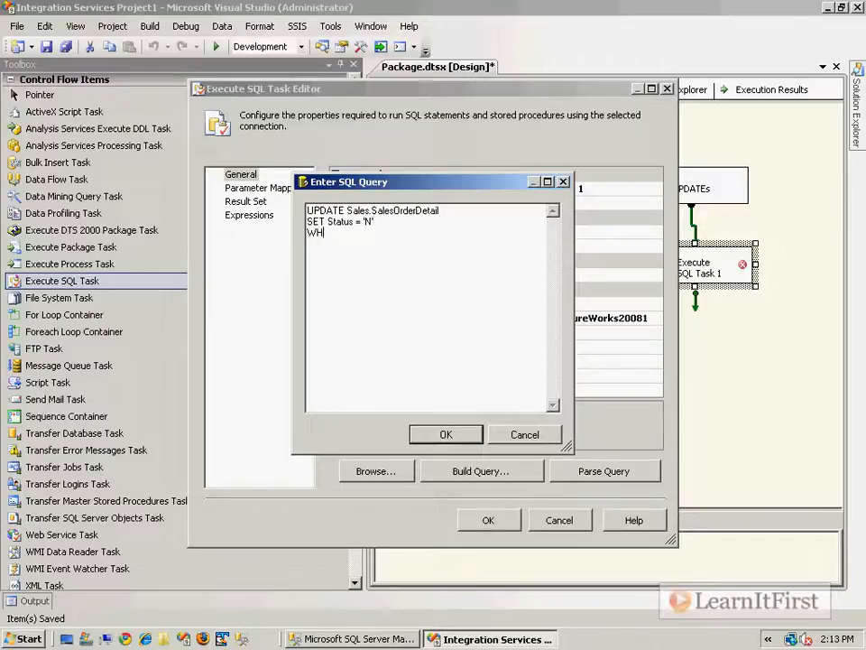
{"action": "type", "text": "ERE Status = 'U'"}
{"action": "left_click", "coordinate": [446, 434]}
{"action": "left_click", "coordinate": [462, 519]}
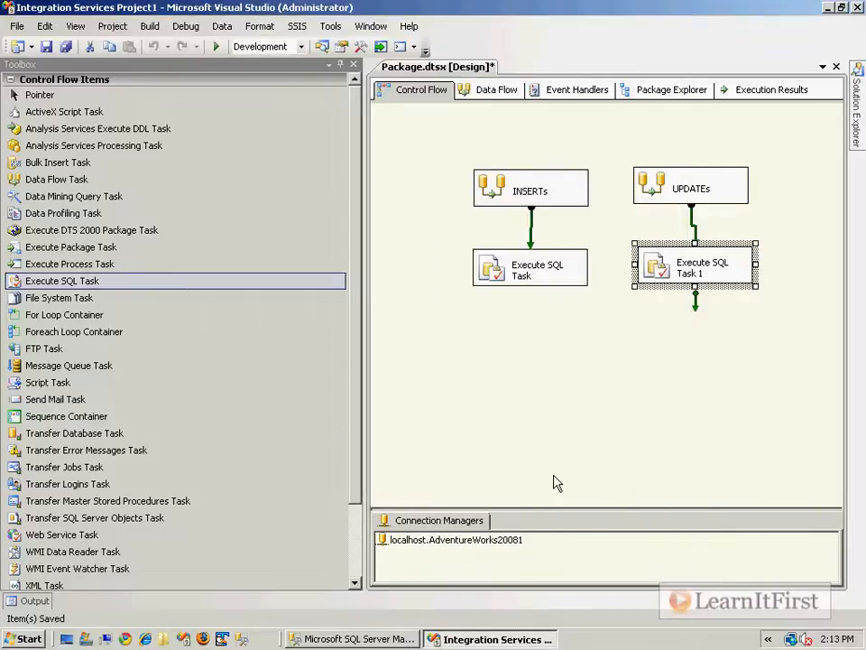
Save the package and run it with debugging
{"action": "left_click", "coordinate": [560, 367]}
{"action": "key", "text": "ctrl+s"}
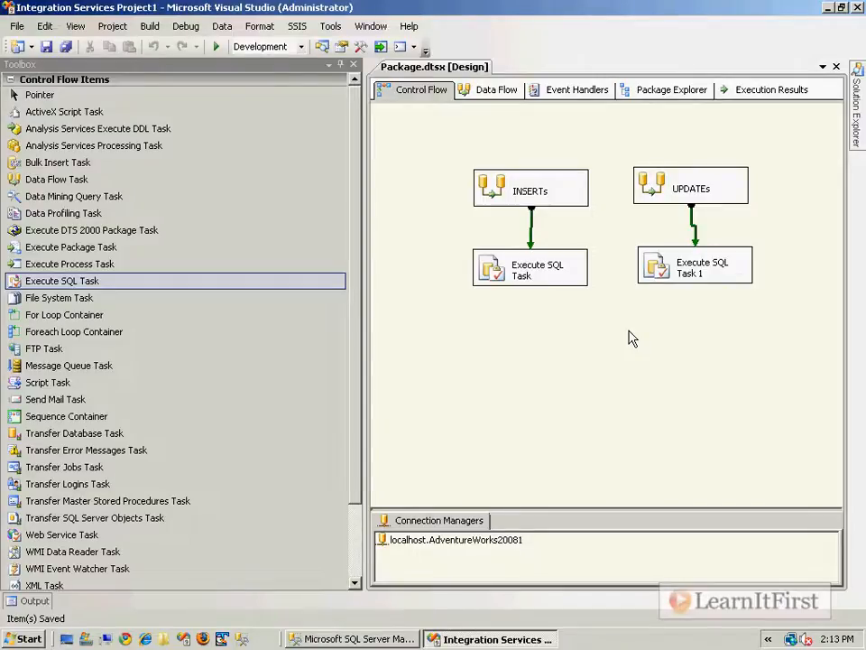
{"action": "key", "text": "F5"}
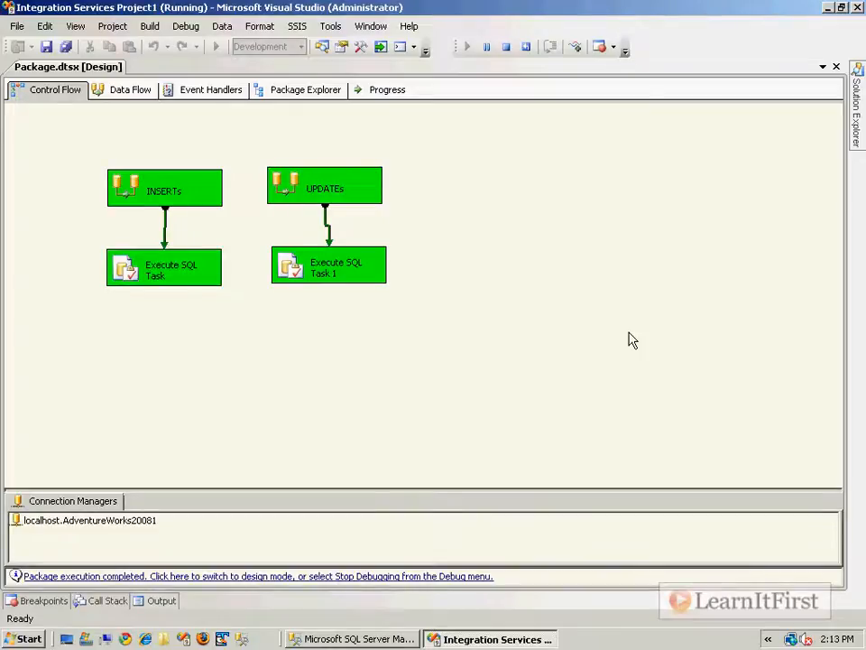
Inspect the executed UPDATEs data flow, and return to the control flow in design mode
{"action": "double_click", "coordinate": [300, 190]}
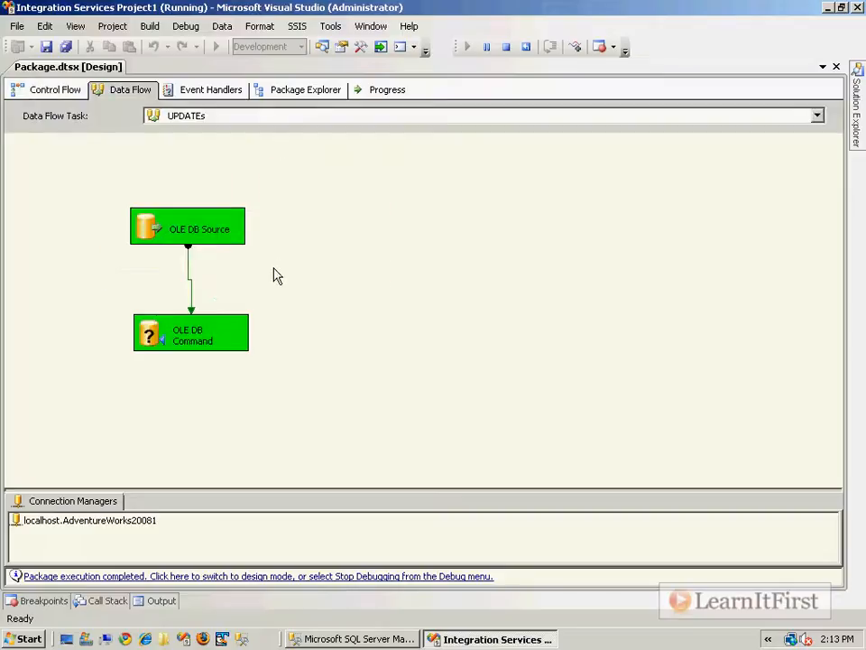
{"action": "left_click", "coordinate": [237, 578]}
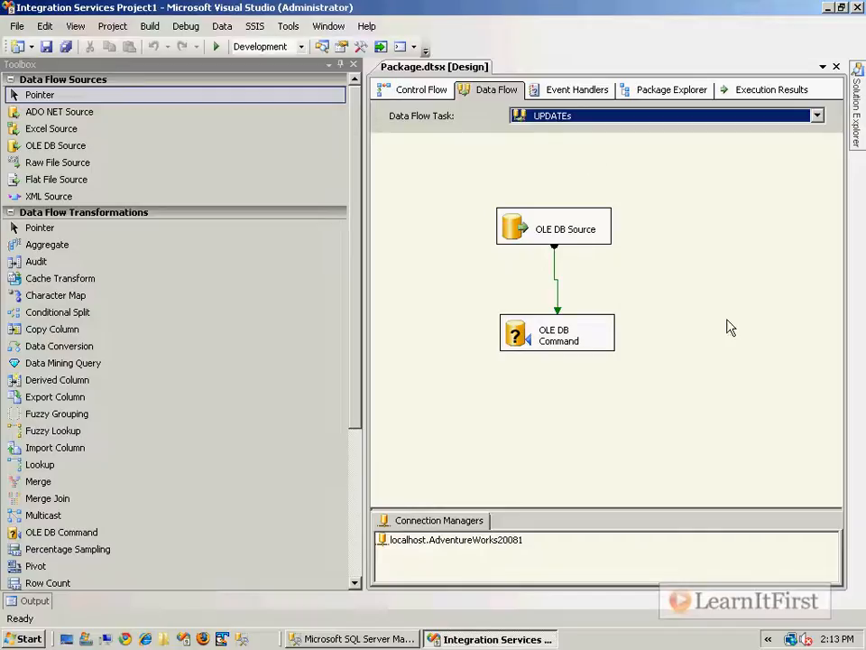
{"action": "left_click", "coordinate": [425, 90]}
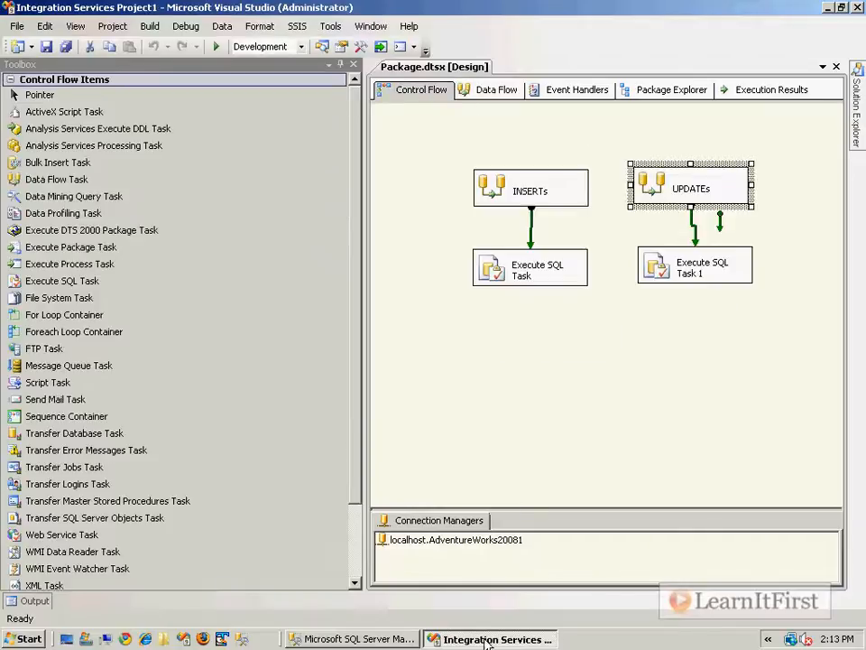
Switch to SQL Server Management Studio and start an UPDATE Sales.SalesOrderDetail statement below the last GO
{"action": "left_click", "coordinate": [358, 639]}
{"action": "left_click", "coordinate": [510, 213]}
{"action": "key", "text": "Return"}
{"action": "key", "text": "Return"}
{"action": "type", "text": "UPDATE Sales."}
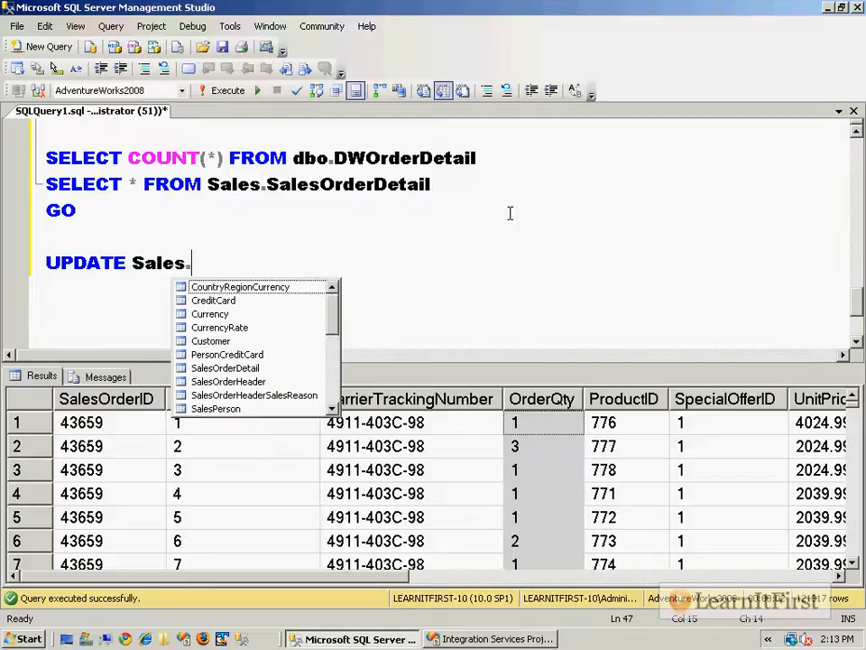
{"action": "type", "text": "Sal"}
{"action": "key", "text": "Tab"}
{"action": "key", "text": "Return"}
Add the clause SET Status = 'U' on the line below the UPDATE
{"action": "type", "text": "SET St"}
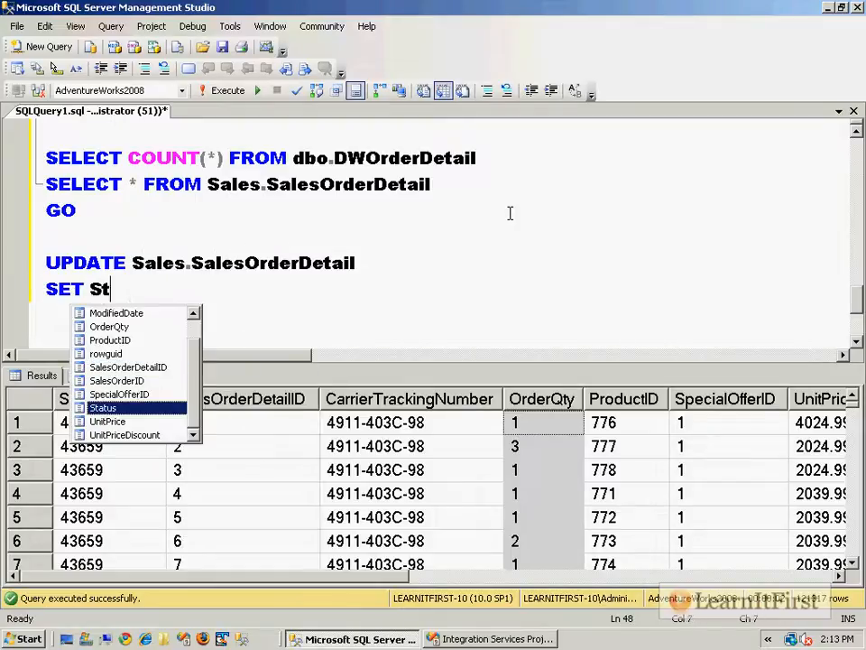
{"action": "type", "text": "atus = 'U"}
{"action": "type", "text": ";'"}
{"action": "key", "text": "BackSpace"}
{"action": "key", "text": "BackSpace"}
{"action": "type", "text": "'"}
{"action": "key", "text": "Return"}
Add WHERE SalesOrderID BETWEEN 43659 AND to the statement, taking the lower bound from the first result row
{"action": "type", "text": "WHERE S"}
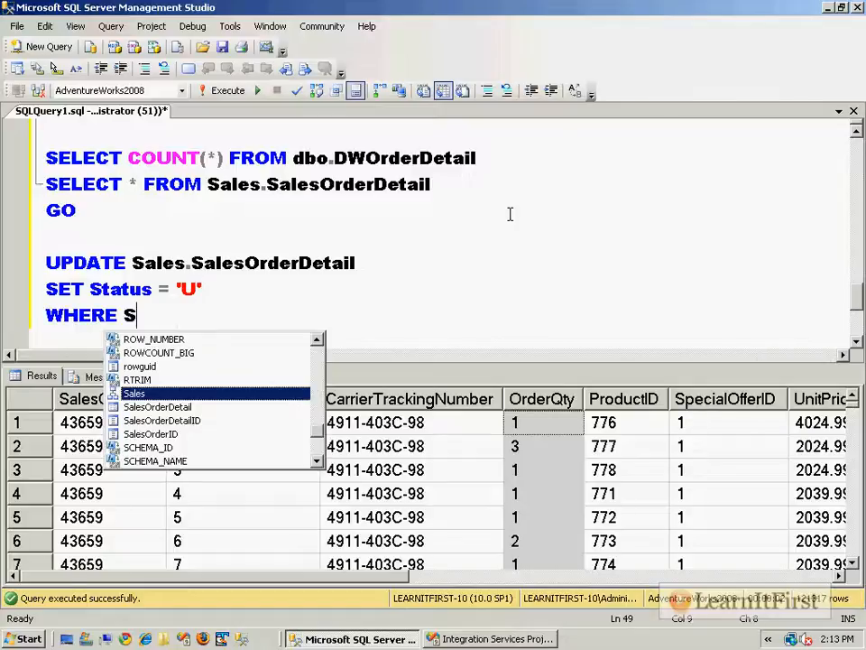
{"action": "type", "text": "alesOrder"}
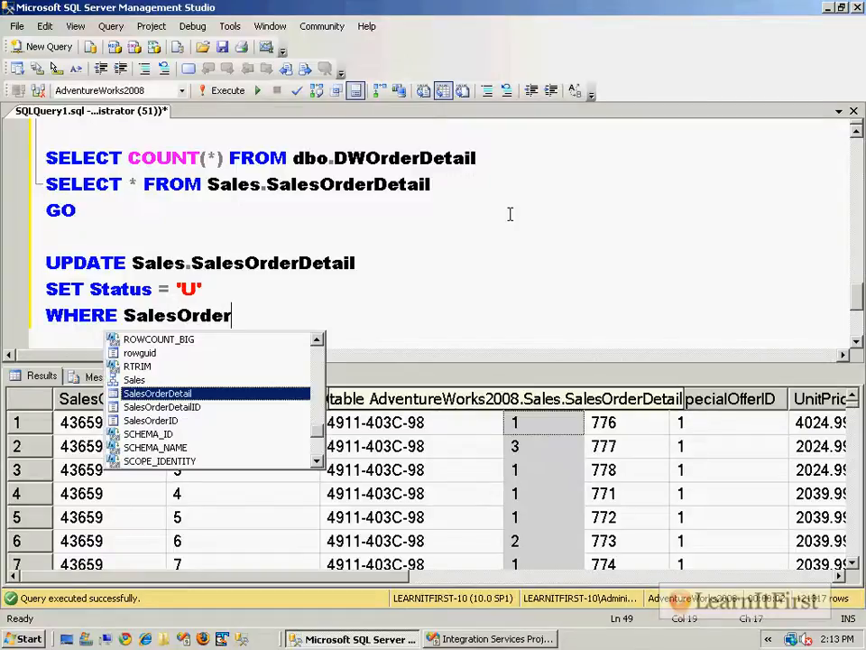
{"action": "type", "text": "ID "}
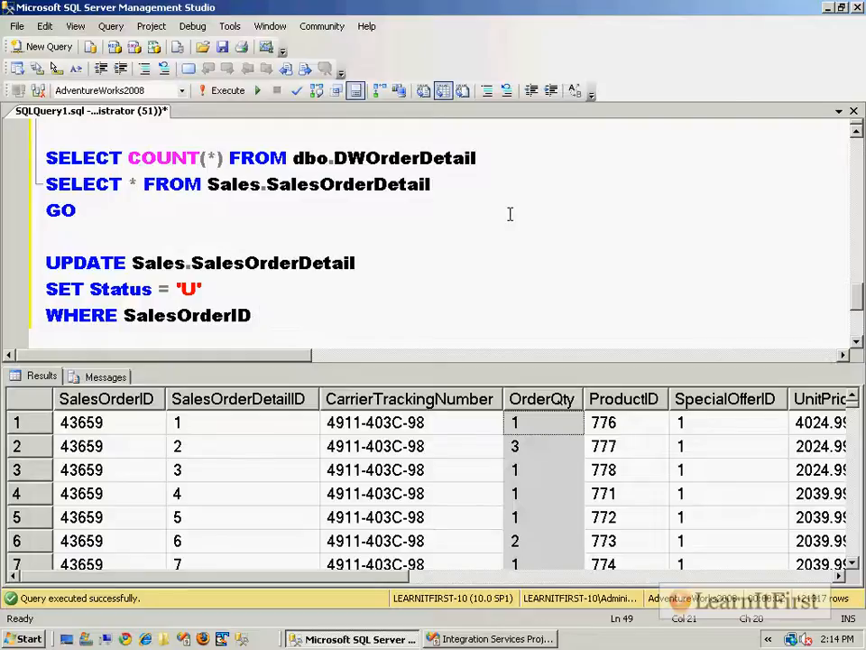
{"action": "type", "text": "BETWEEN"}
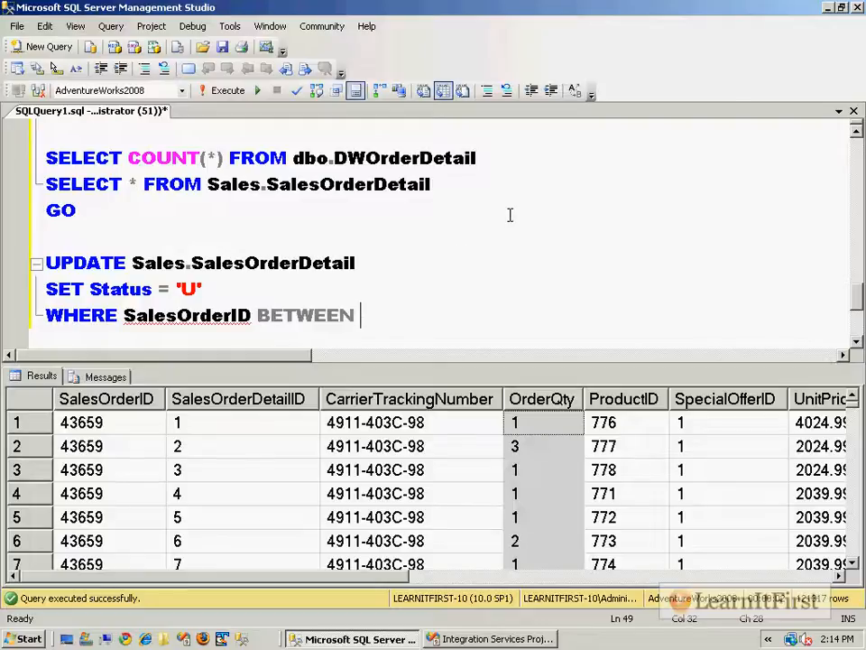
{"action": "left_click", "coordinate": [92, 431]}
{"action": "left_click", "coordinate": [367, 313]}
{"action": "type", "text": "43659"}
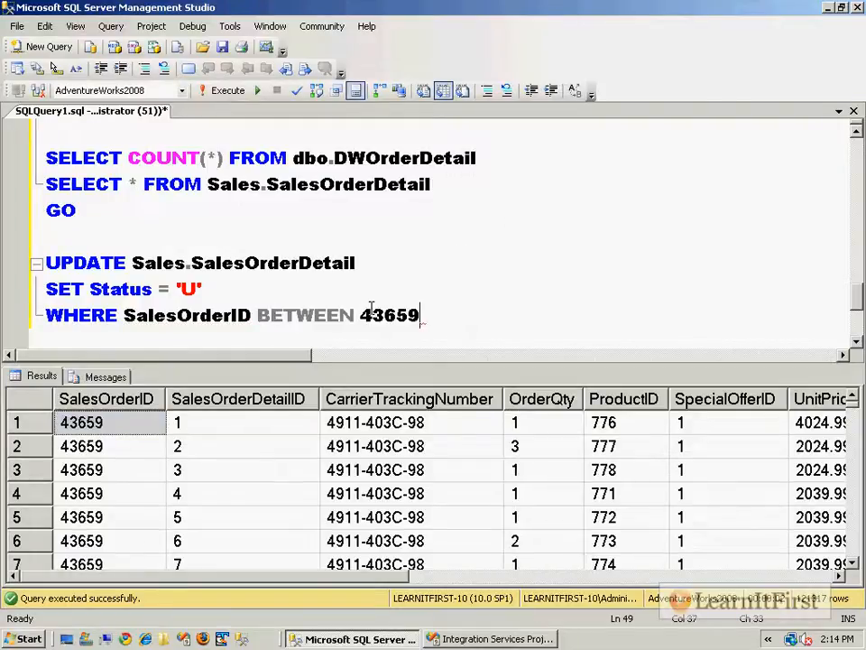
{"action": "type", "text": " AND"}
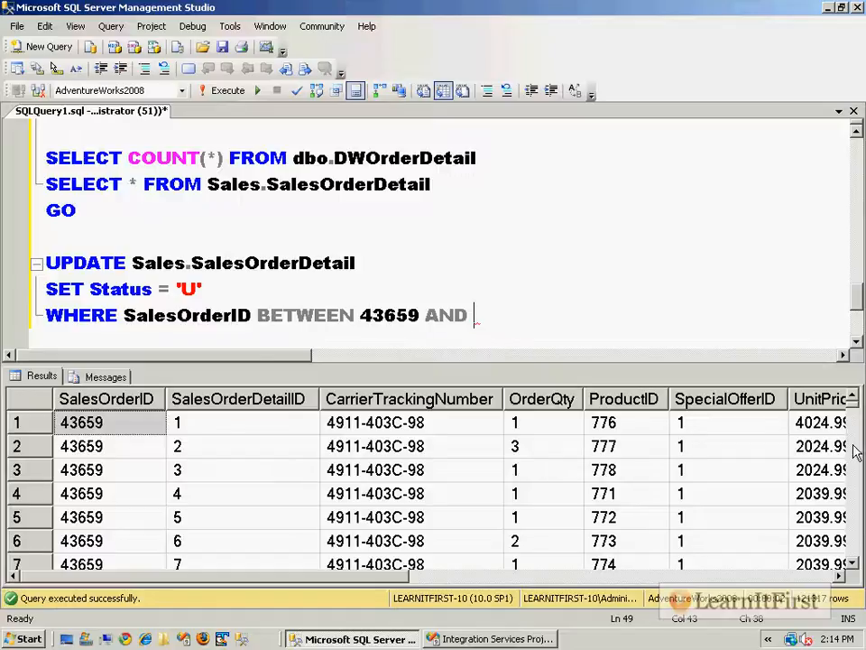
Complete the UPDATE's WHERE range with the upper bound 43662 and execute only that UPDATE statement
{"action": "scroll", "coordinate": [405, 523], "scroll_direction": "down", "scroll_amount": 10}
{"action": "left_click", "coordinate": [126, 500]}
{"action": "left_click", "coordinate": [514, 315]}
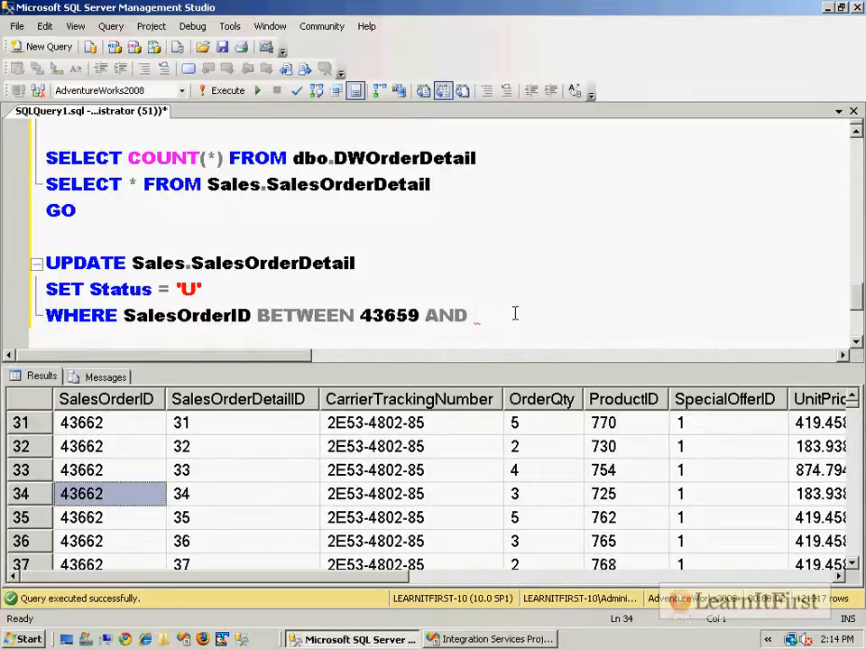
{"action": "type", "text": "43662"}
{"action": "left_click_drag", "start_coordinate": [590, 320], "coordinate": [636, 245]}
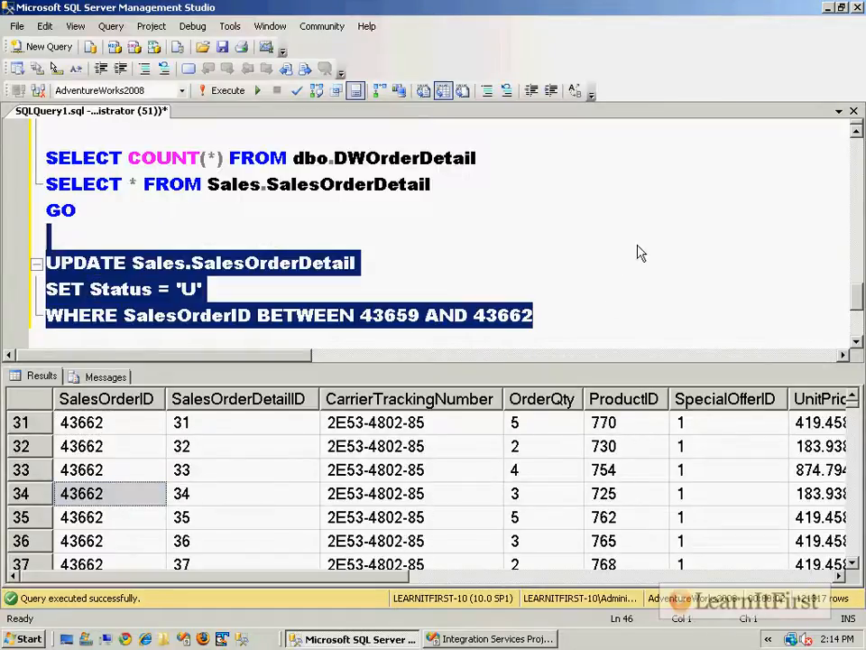
{"action": "key", "text": "F5"}
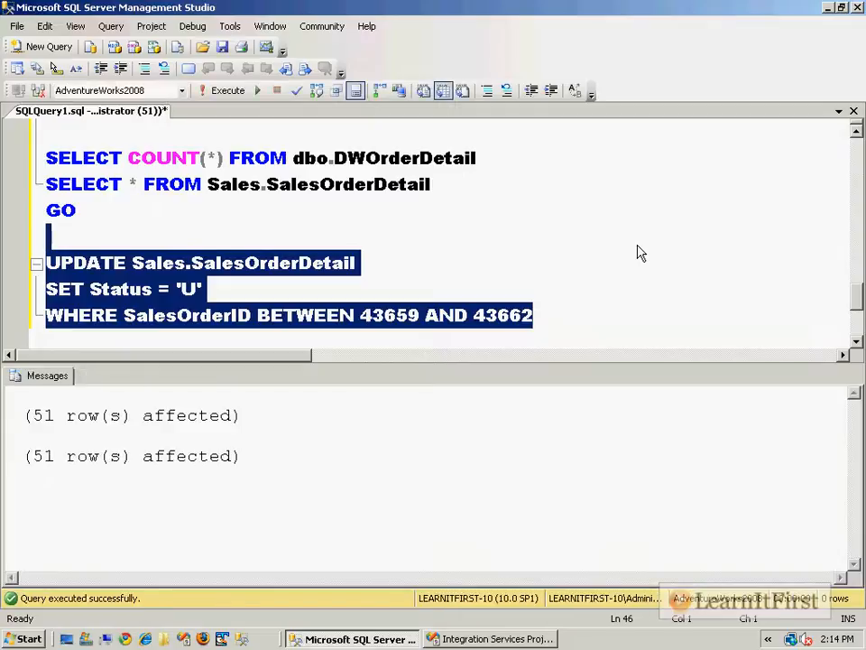
Run SELECT * FROM Sales.SalesOrderDetail and examine the Status column down through the rows beyond the updated range
{"action": "left_click_drag", "start_coordinate": [513, 183], "coordinate": [518, 170]}
{"action": "key", "text": "F5"}
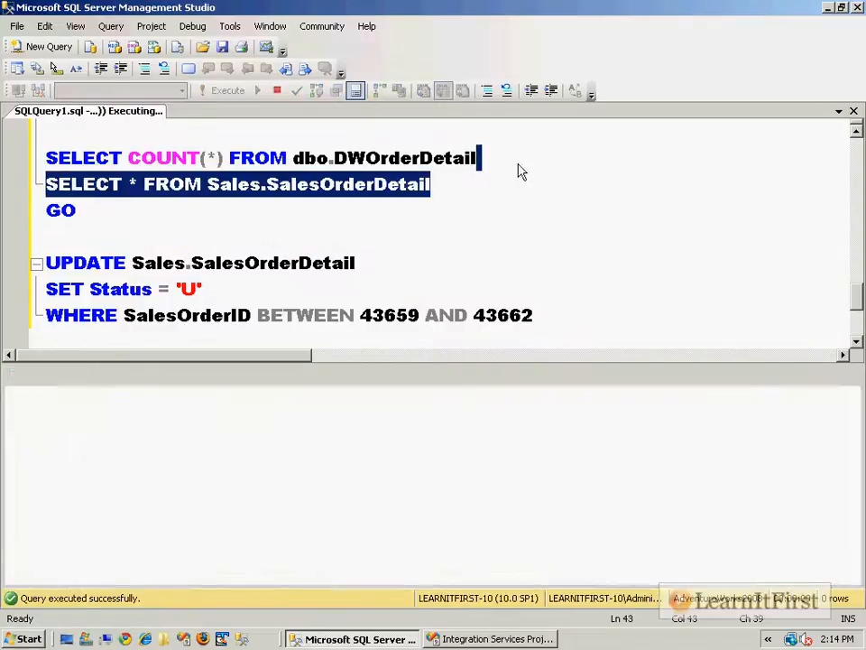
{"action": "left_click_drag", "start_coordinate": [259, 576], "coordinate": [796, 567]}
{"action": "left_click", "coordinate": [807, 422]}
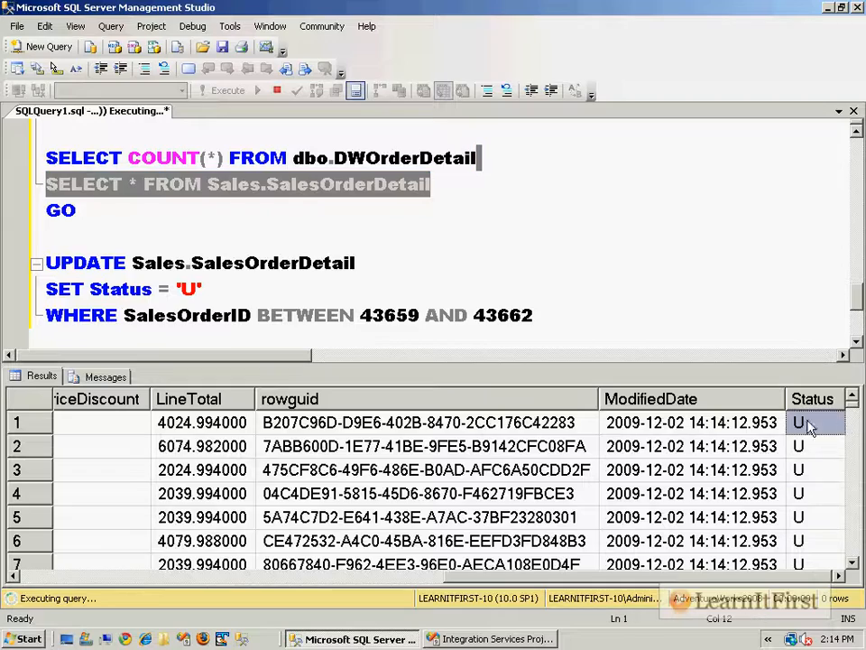
{"action": "mouse_move", "coordinate": [855, 408]}
{"action": "left_mouse_down"}
{"action": "mouse_move", "coordinate": [861, 426]}
{"action": "mouse_move", "coordinate": [865, 410]}
{"action": "left_mouse_up"}
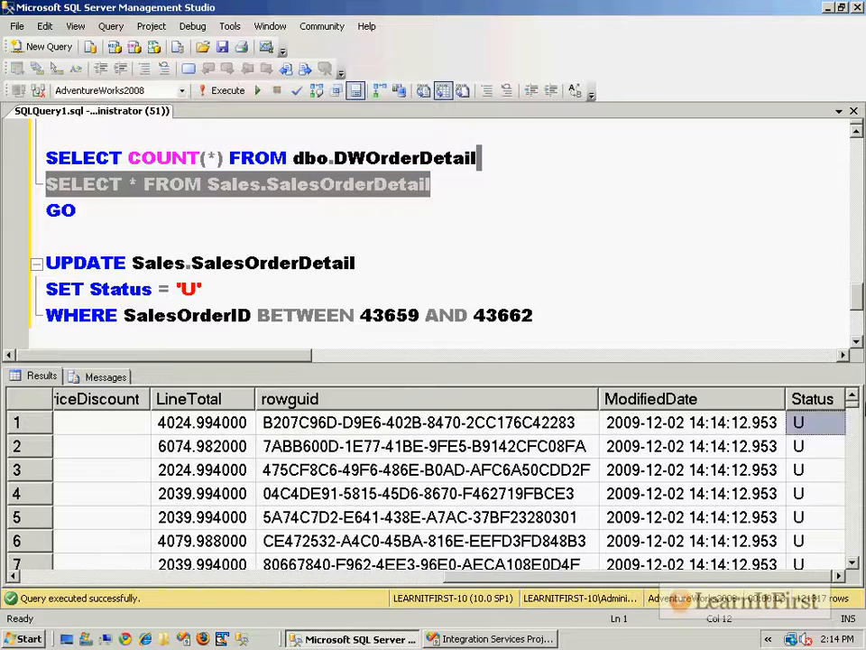
{"action": "scroll", "coordinate": [855, 434], "scroll_direction": "down", "scroll_amount": 11}
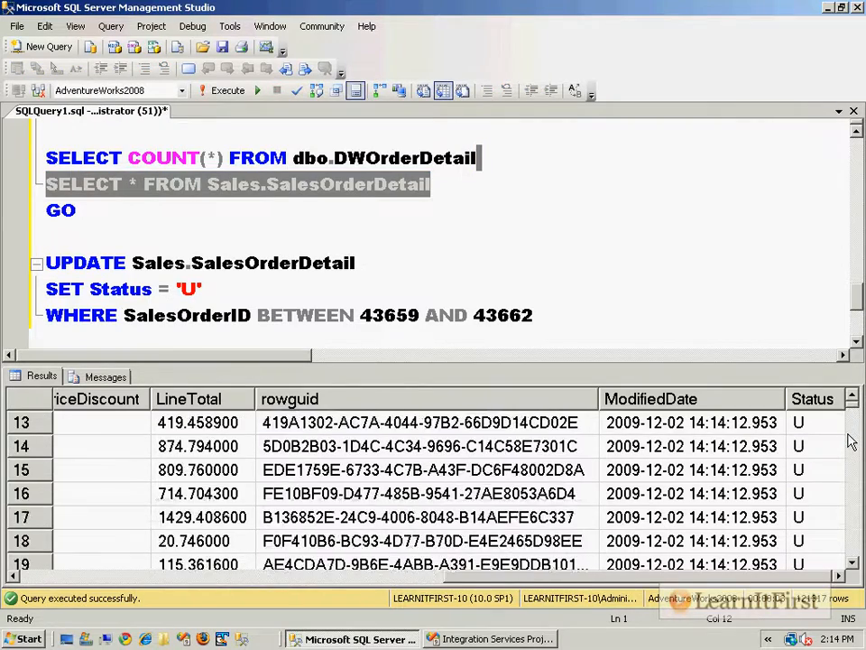
{"action": "scroll", "coordinate": [851, 442], "scroll_direction": "down", "scroll_amount": 10}
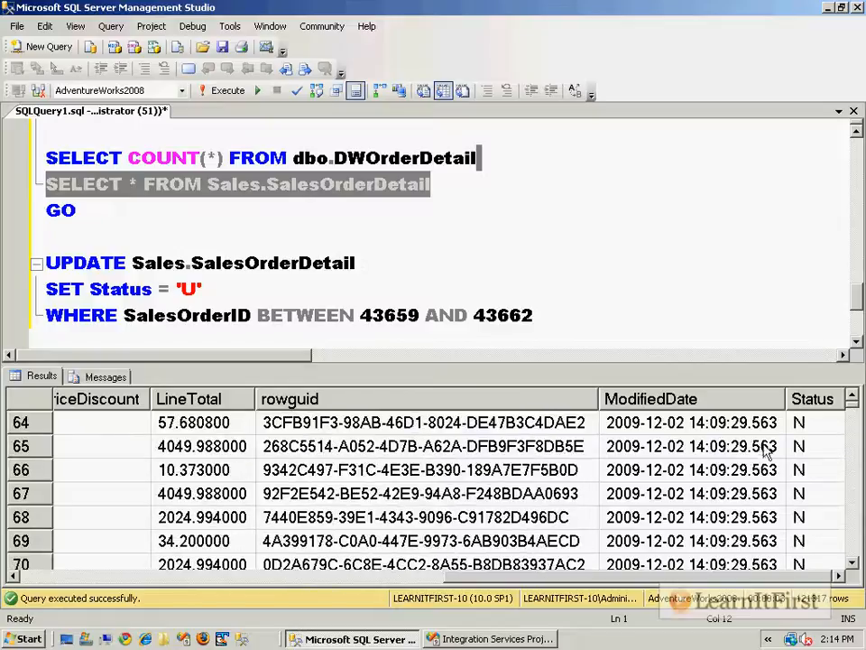
Extend the UPDATE's SET clause with OrderQty = 99 after the Status assignment
{"action": "left_click", "coordinate": [225, 285]}
{"action": "type", "text": ", OrderQty "}
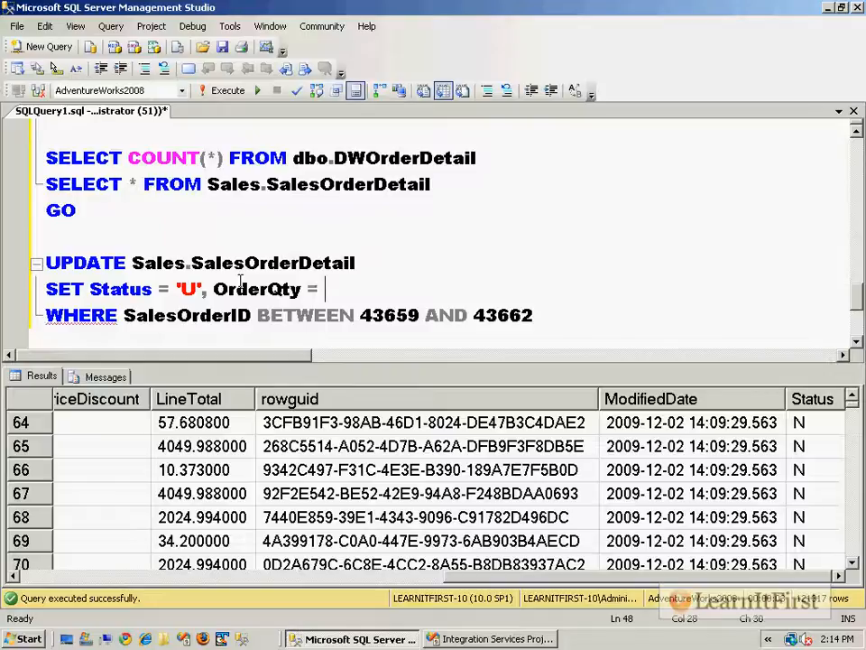
{"action": "type", "text": "= 99"}
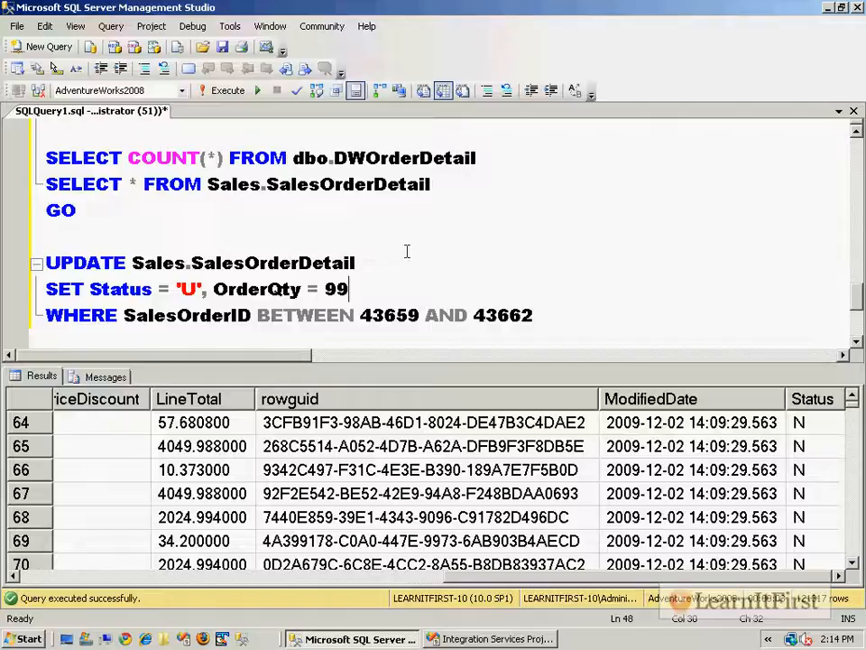
Below the UPDATE, add SELECT * FROM dbo.DWOrderDetail with WHERE SalesOrderID BETWEEN 43659 AND 43662
{"action": "left_click_drag", "start_coordinate": [540, 311], "coordinate": [560, 314]}
{"action": "key", "text": "Return"}
{"action": "key", "text": "Return"}
{"action": "type", "text": "SELECT * FROM "}
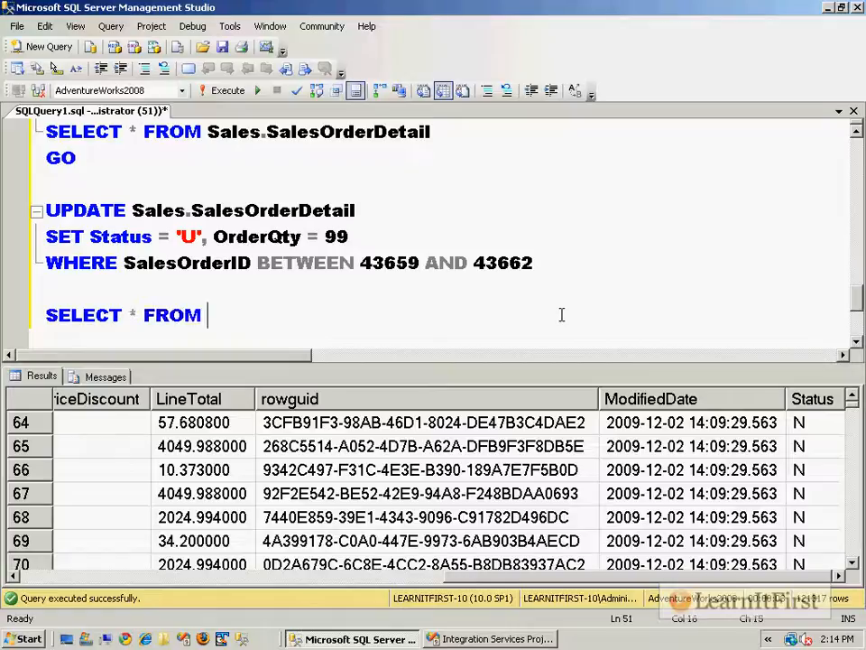
{"action": "type", "text": "dbo.DWOrderDetail"}
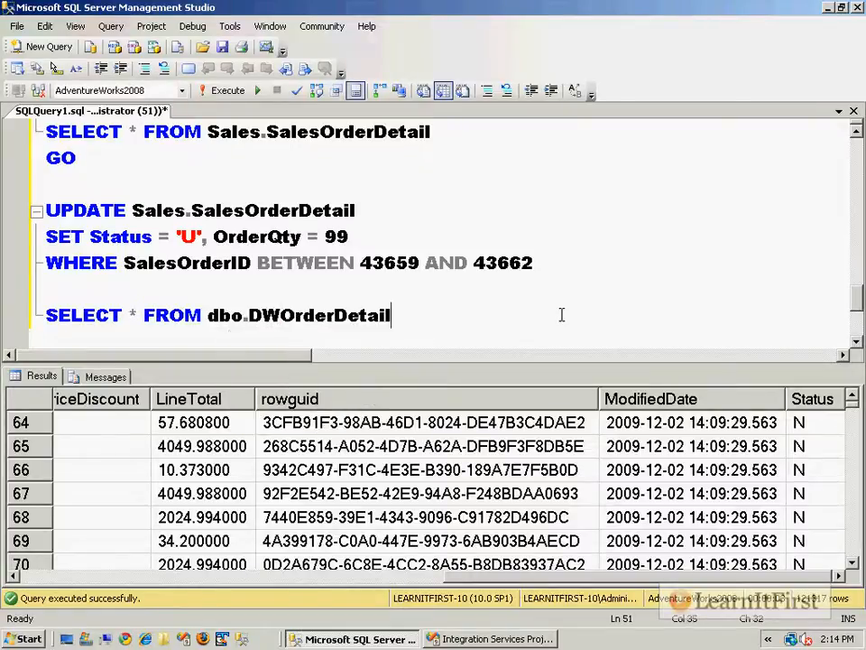
{"action": "key", "text": "Return"}
{"action": "type", "text": "WHERE SalesOrderID BETWEEN 43659 AND 43662"}
Run only the DWOrderDetail range query and review its OrderQty column down to the last row
{"action": "left_click", "coordinate": [361, 259], "text": "shift"}
{"action": "key", "text": "ctrl+c"}
{"action": "key", "text": "F5"}
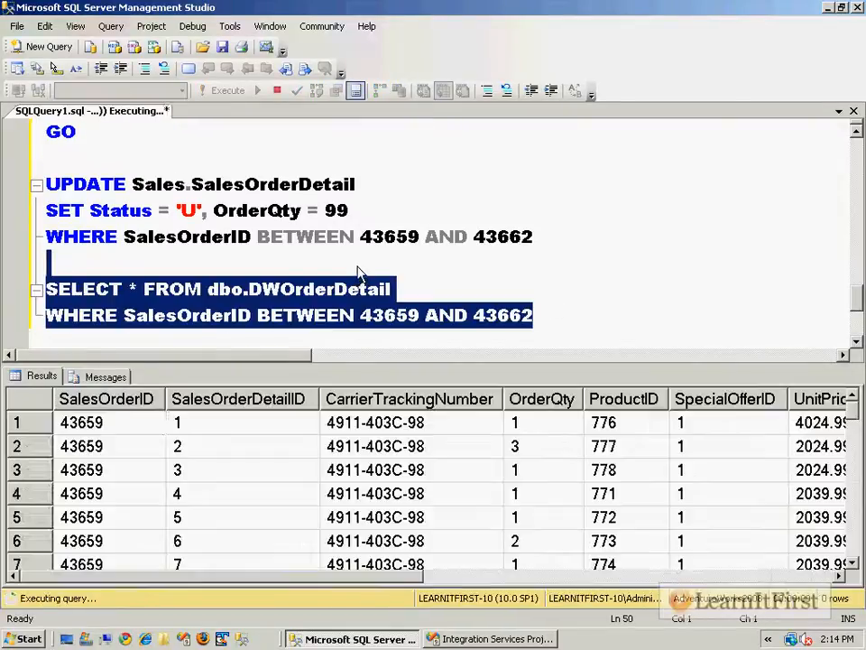
{"action": "left_click", "coordinate": [540, 400]}
{"action": "left_click_drag", "start_coordinate": [858, 413], "coordinate": [857, 552]}
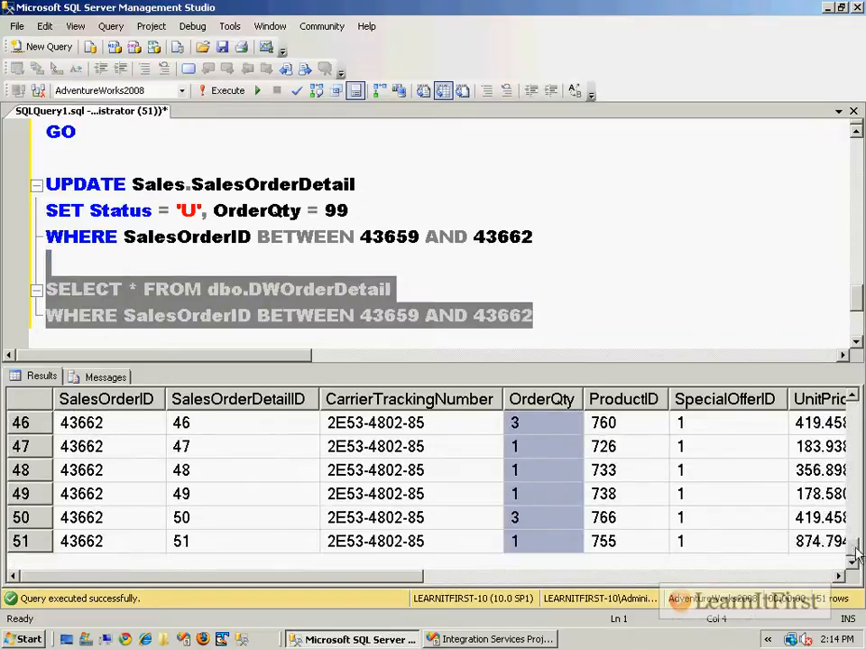
Execute only the UPDATE statement that sets Status = 'U' and OrderQty = 99 for the order range
{"action": "double_click", "coordinate": [336, 210]}
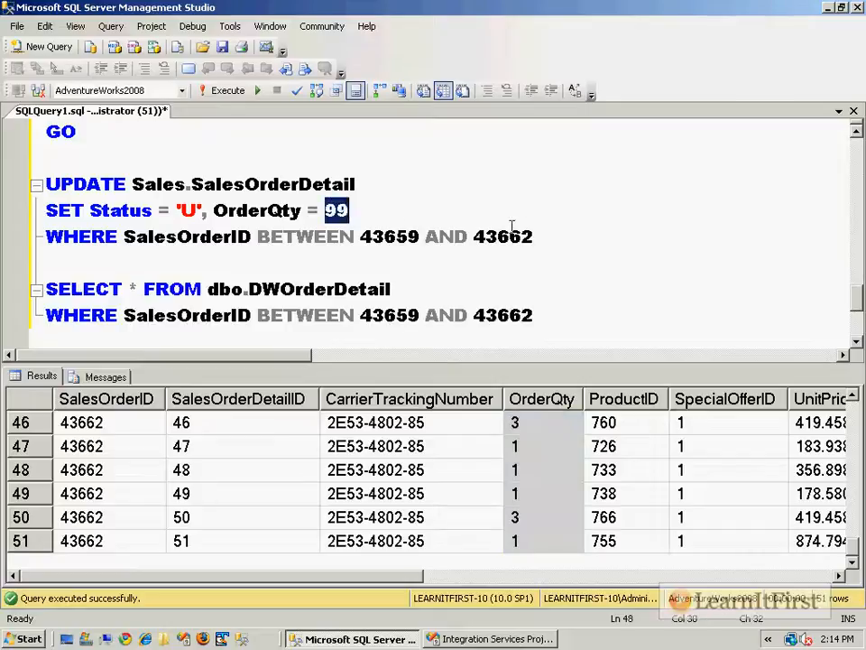
{"action": "left_click", "coordinate": [582, 235]}
{"action": "left_click", "coordinate": [590, 170], "text": "shift"}
{"action": "key", "text": "F5"}
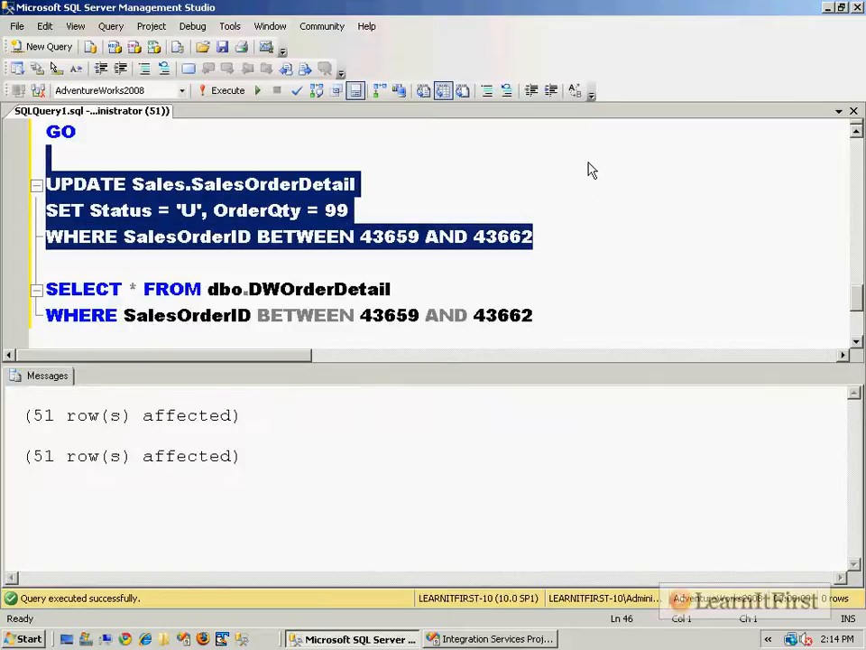
Rerun SELECT * FROM Sales.SalesOrderDetail and check the OrderQty and Status values around the end of the updated range
{"action": "left_click", "coordinate": [460, 281]}
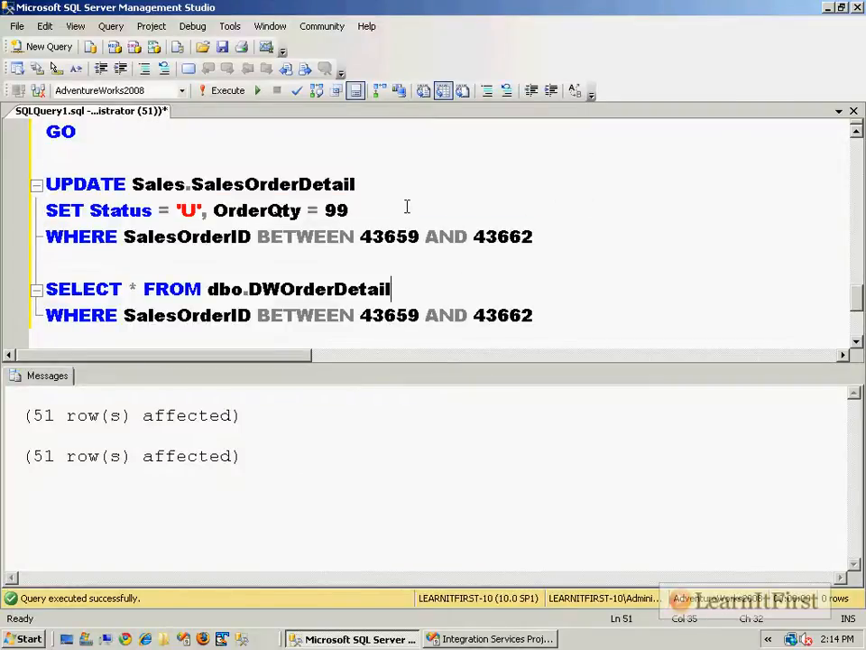
{"action": "scroll", "coordinate": [411, 207], "scroll_direction": "up", "scroll_amount": 1}
{"action": "left_click_drag", "start_coordinate": [493, 180], "coordinate": [558, 170]}
{"action": "key", "text": "F5"}
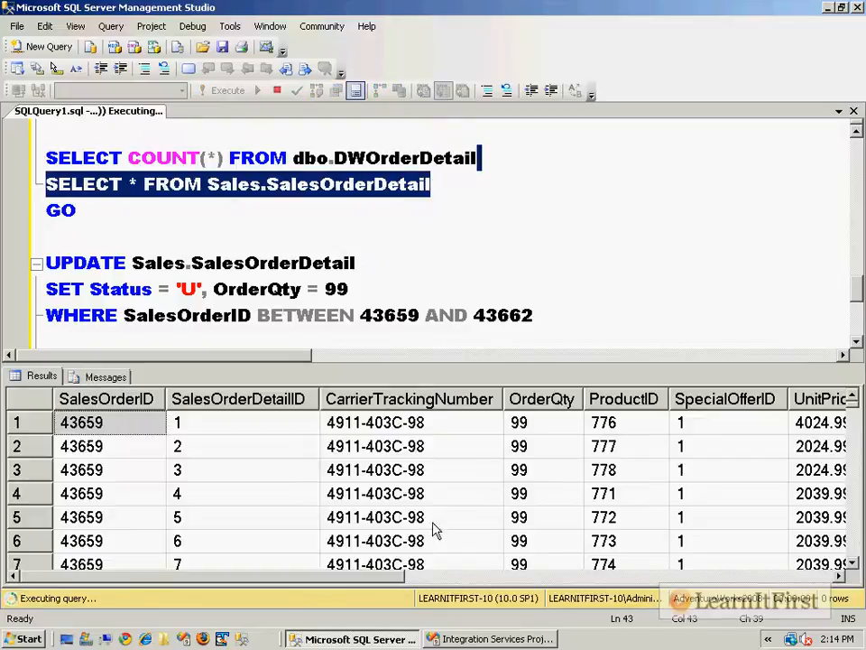
{"action": "left_click", "coordinate": [542, 399]}
{"action": "scroll", "coordinate": [740, 580], "scroll_direction": "down", "scroll_amount": 5}
{"action": "scroll", "coordinate": [713, 564], "scroll_direction": "down", "scroll_amount": 12}
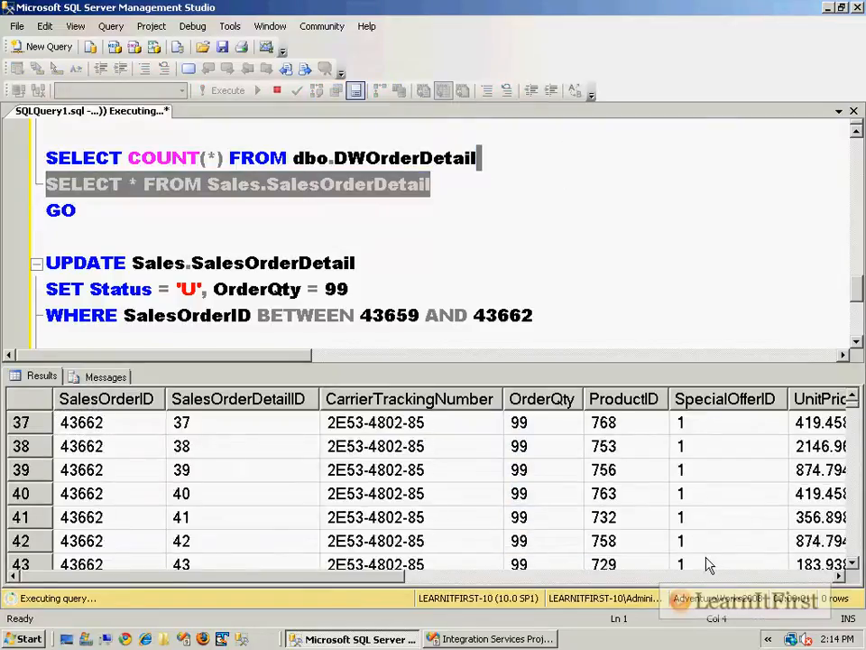
{"action": "scroll", "coordinate": [709, 578], "scroll_direction": "up", "scroll_amount": 1}
{"action": "left_click", "coordinate": [709, 576]}
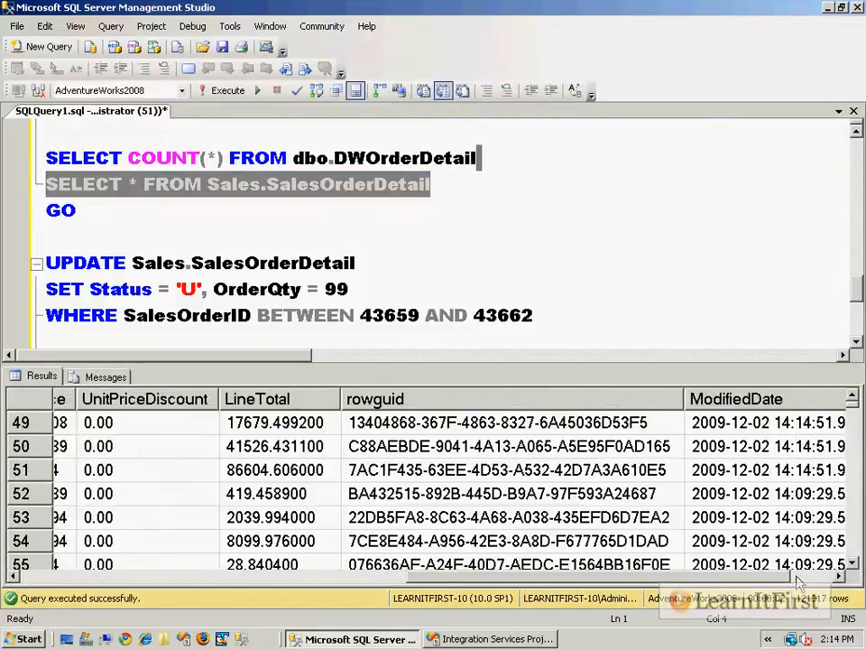
{"action": "left_click", "coordinate": [816, 576]}
{"action": "left_click_drag", "start_coordinate": [815, 451], "coordinate": [824, 521]}
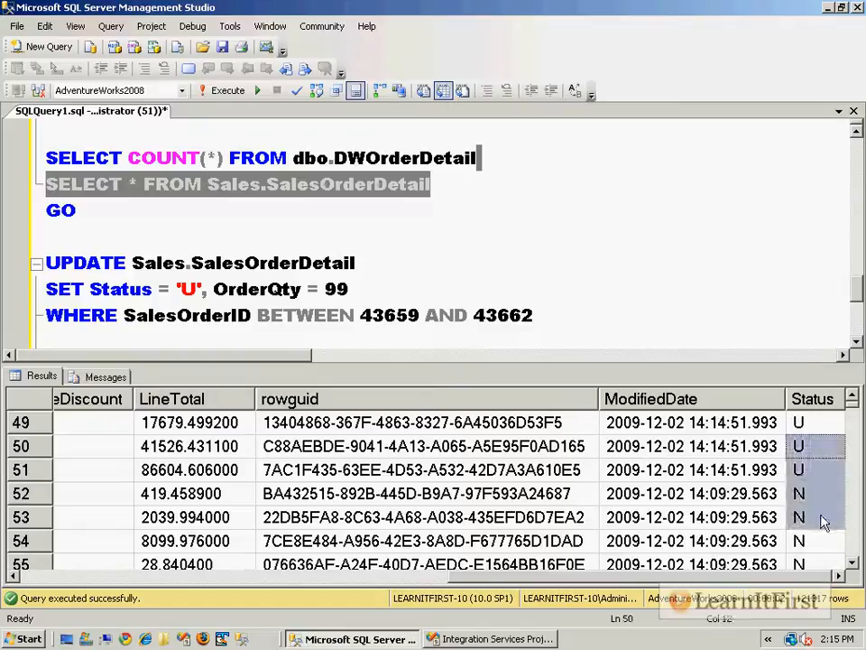
Switch to Visual Studio, run the package, inspect the UPDATEs data flow, and return to design mode
{"action": "key", "text": "alt+Tab"}
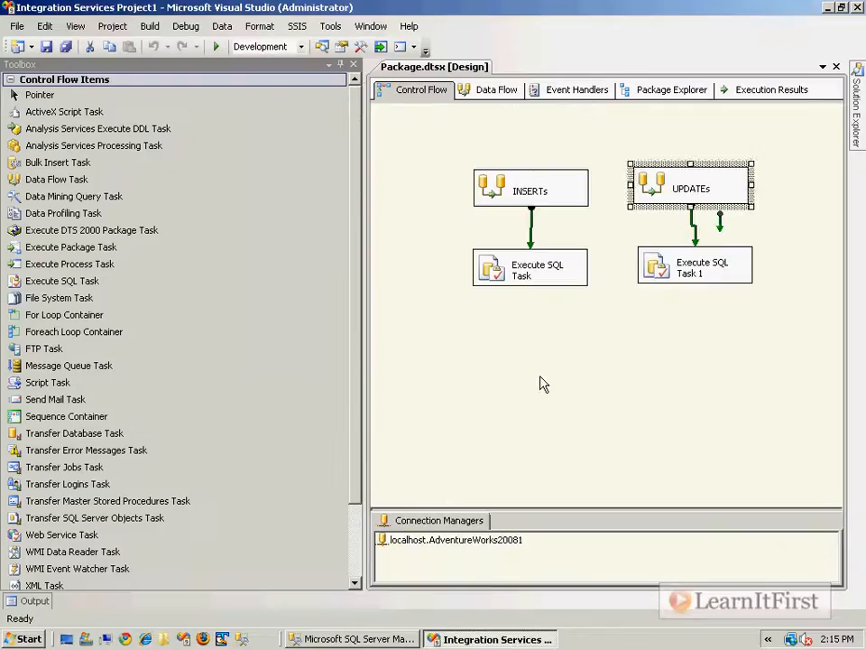
{"action": "key", "text": "F5"}
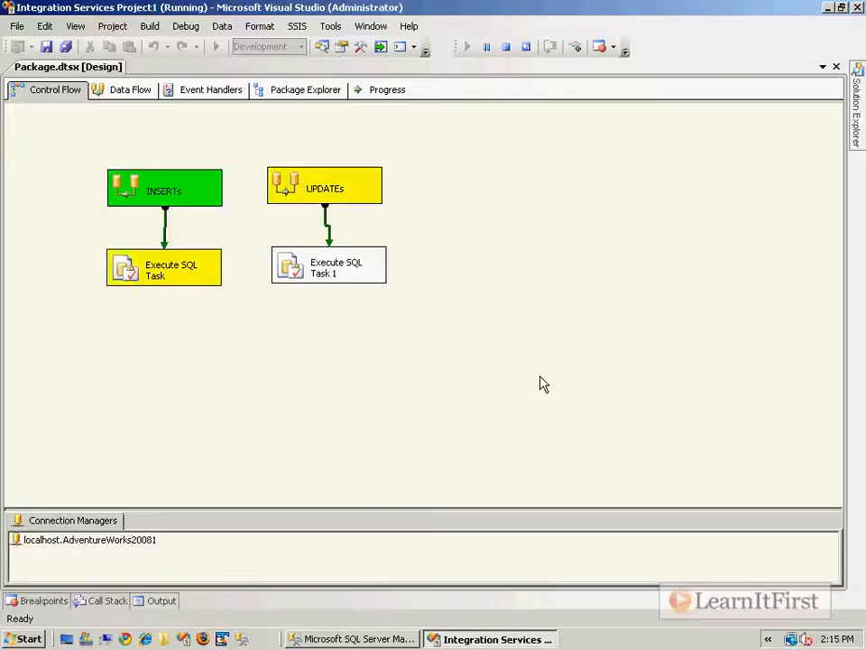
{"action": "double_click", "coordinate": [304, 193]}
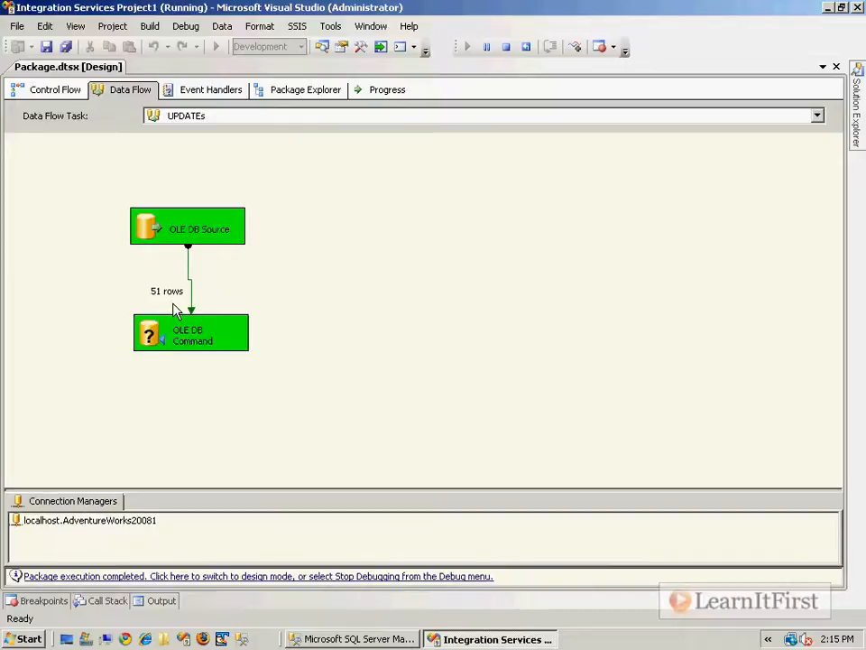
{"action": "left_click", "coordinate": [239, 576]}
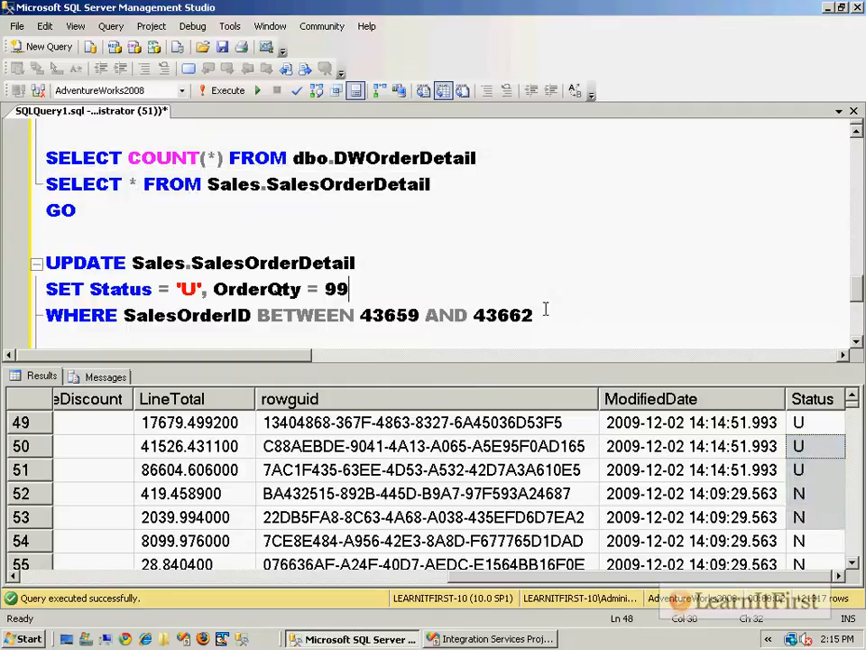
Switch to SQL Server Management Studio, rerun the DWOrderDetail range query, and check the OrderQty and LineTotal columns
{"action": "left_click", "coordinate": [546, 310]}
{"action": "key", "text": "Return"}
{"action": "key", "text": "Return"}
{"action": "key", "text": "ctrl+v"}
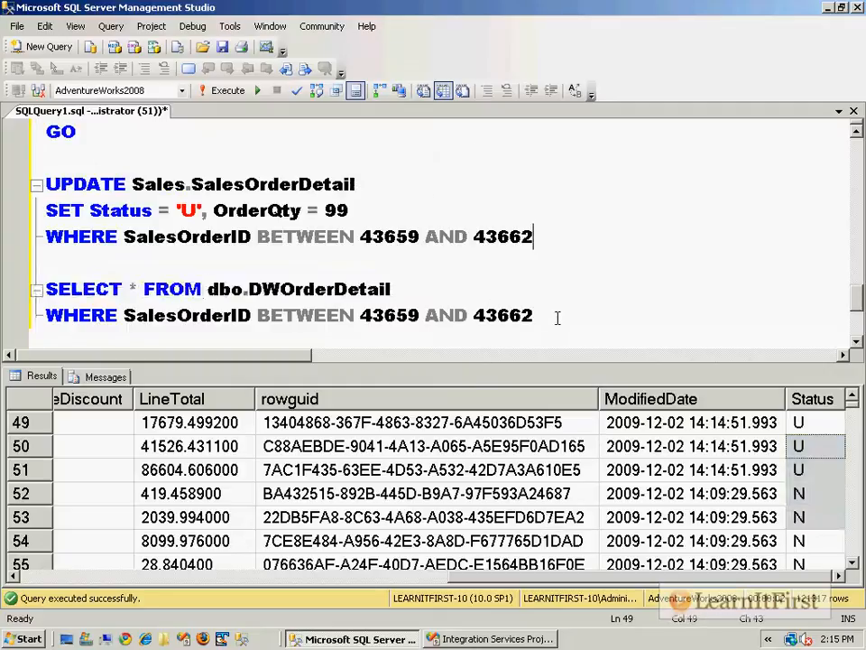
{"action": "left_click_drag", "start_coordinate": [560, 315], "coordinate": [637, 254]}
{"action": "key", "text": "F5"}
{"action": "left_click", "coordinate": [532, 426]}
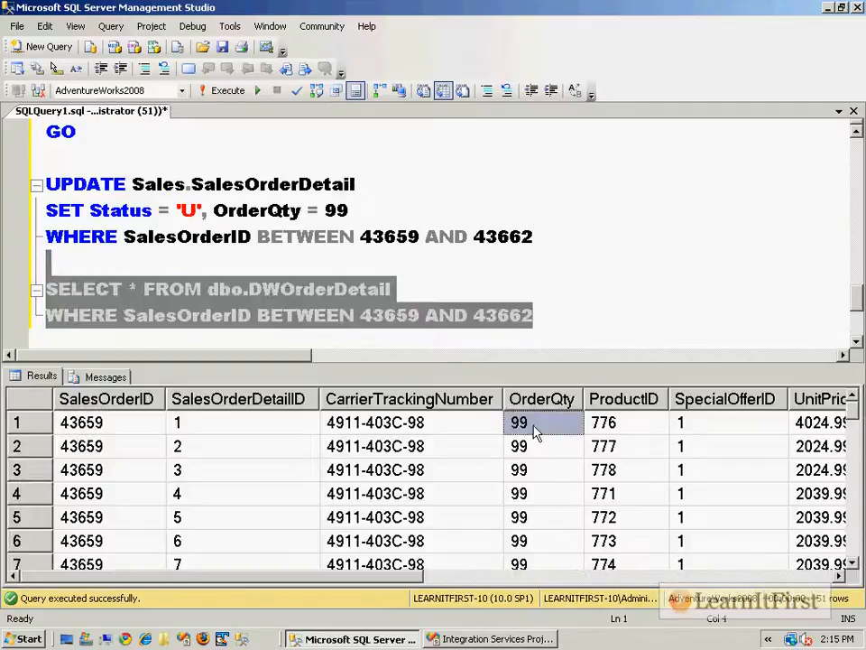
{"action": "left_click", "coordinate": [544, 400]}
{"action": "left_click", "coordinate": [554, 575]}
{"action": "left_click_drag", "start_coordinate": [554, 575], "coordinate": [294, 581]}
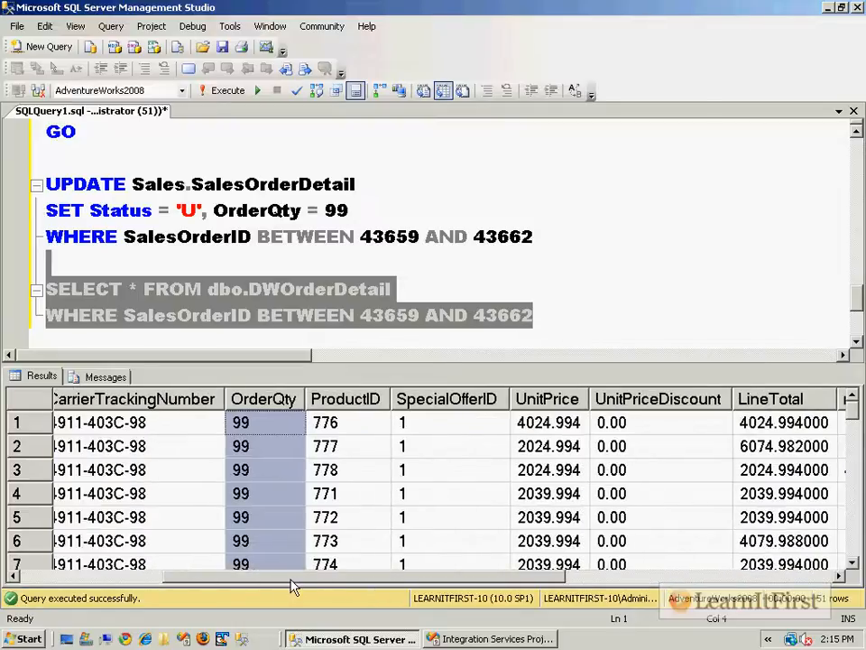
Switch to Visual Studio's control flow, close the Toolbox, and duplicate the UPDATEs data flow task with its connected Execute SQL Task 1
{"action": "key", "text": "alt+Tab"}
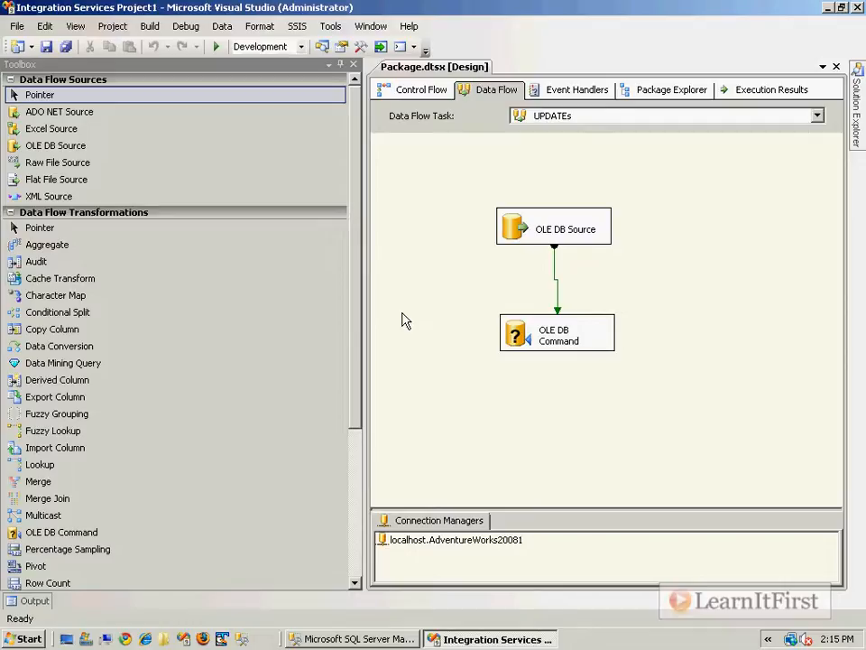
{"action": "left_click", "coordinate": [419, 91]}
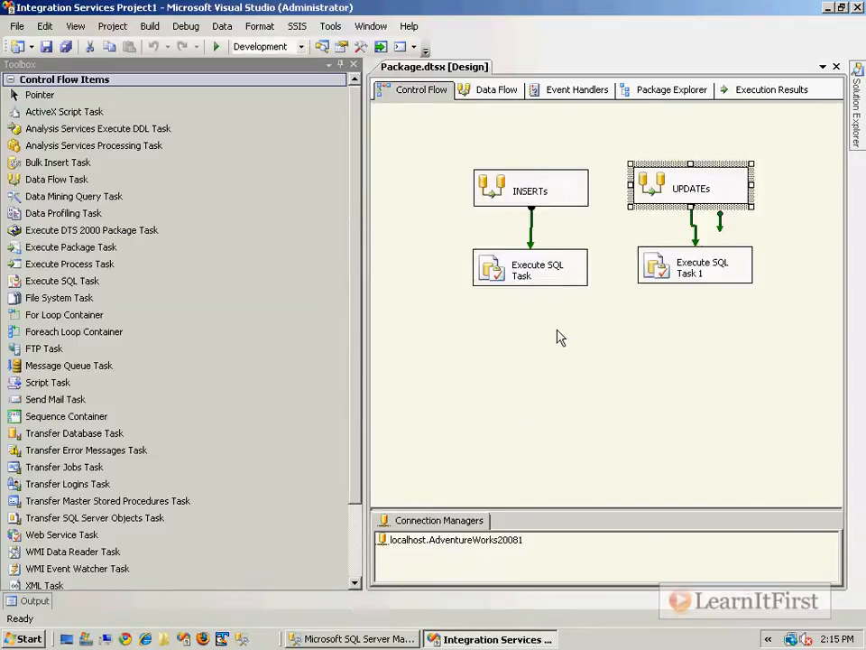
{"action": "left_click", "coordinate": [353, 64]}
{"action": "left_click_drag", "start_coordinate": [478, 323], "coordinate": [316, 188]}
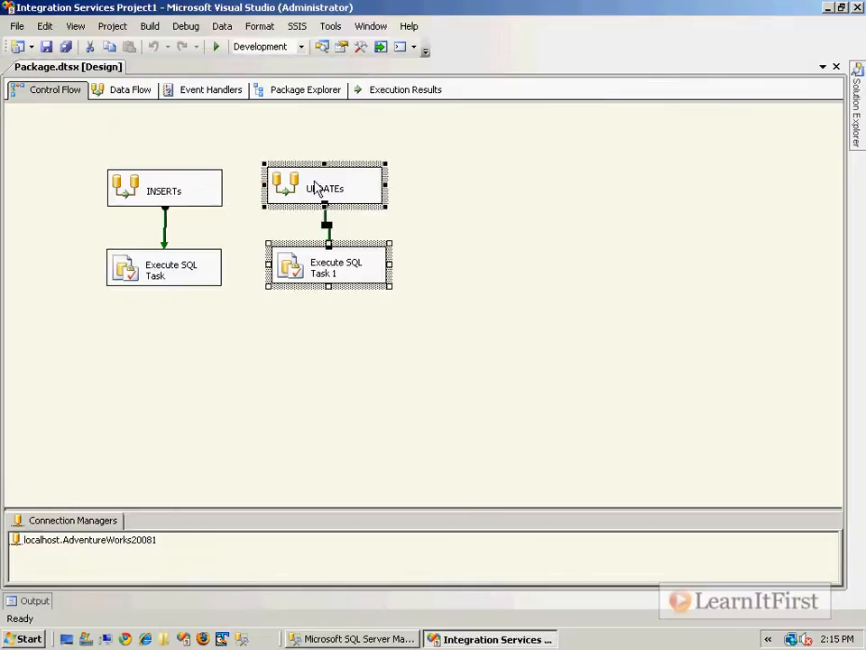
{"action": "right_click", "coordinate": [316, 188]}
{"action": "left_click", "coordinate": [383, 307]}
{"action": "left_click", "coordinate": [455, 162]}
{"action": "right_click", "coordinate": [459, 152]}
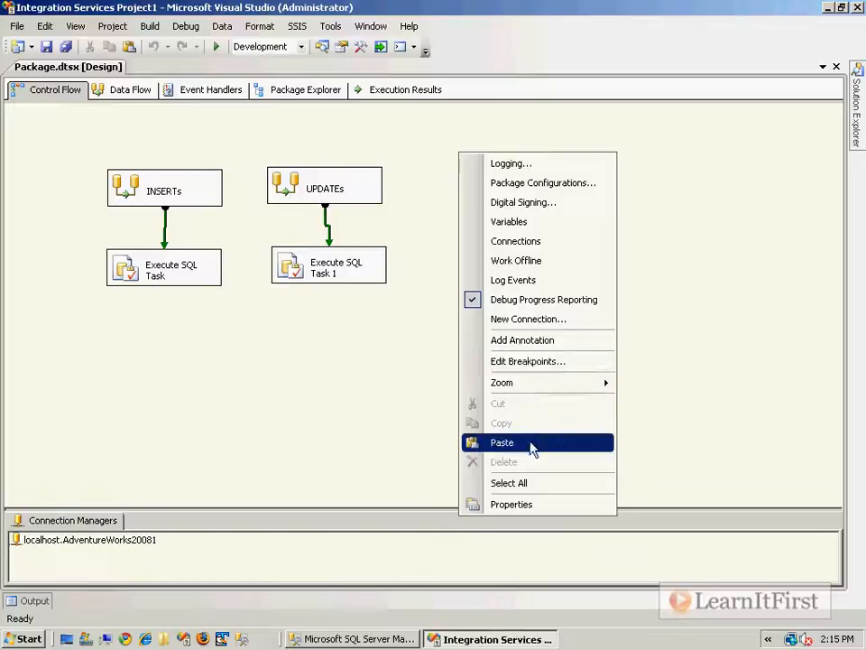
{"action": "left_click", "coordinate": [502, 442]}
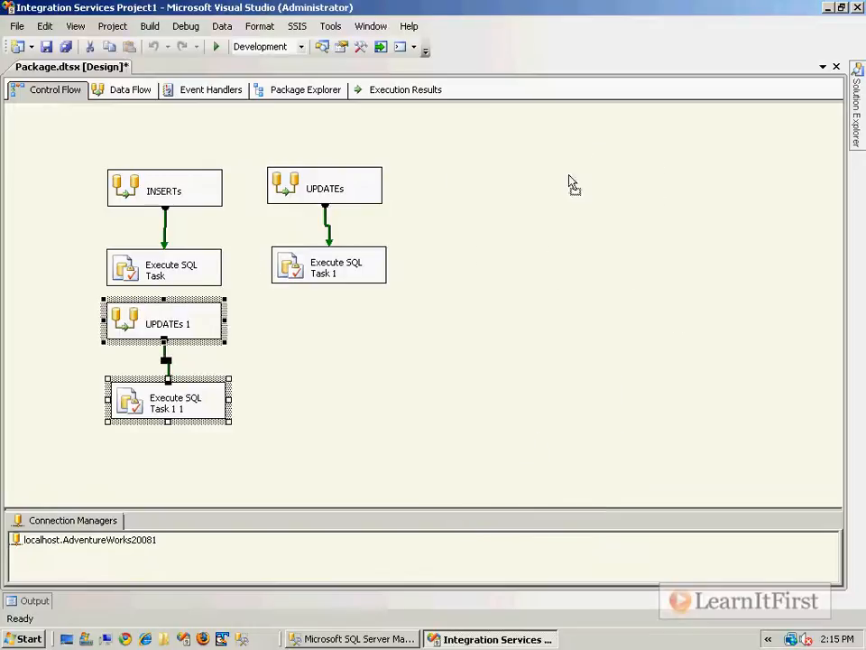
Place the copied pair of tasks beside the UPDATEs pair and rename the copied data flow task DELETEs
{"action": "left_click_drag", "start_coordinate": [167, 323], "coordinate": [492, 190]}
{"action": "left_click", "coordinate": [489, 188]}
{"action": "type", "text": "DELETEs"}
{"action": "key", "text": "Return"}
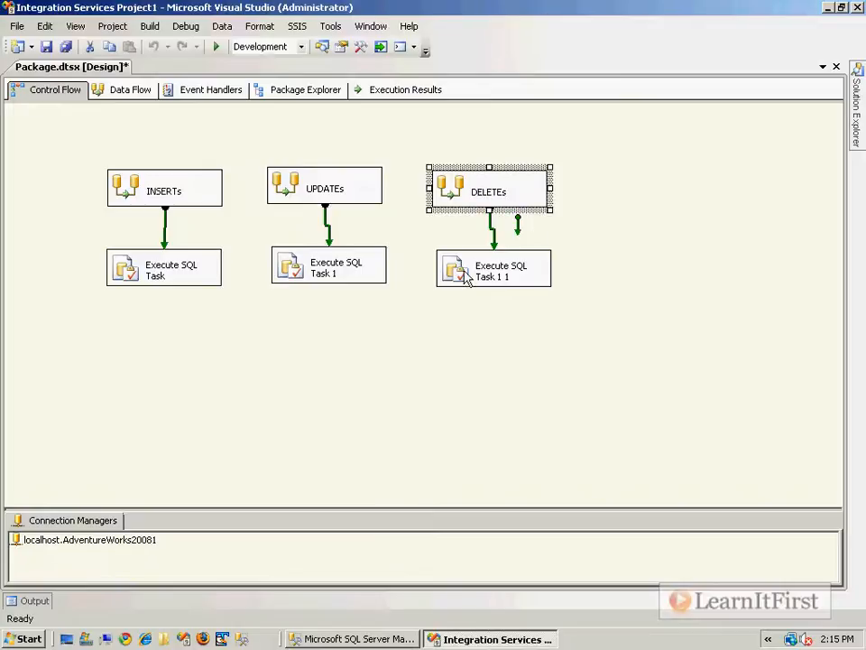
Edit the SQL statement of Execute SQL Task 1 1 so its condition reads WHERE Status = 'D'
{"action": "double_click", "coordinate": [467, 281]}
{"action": "left_click", "coordinate": [632, 348]}
{"action": "left_click", "coordinate": [653, 349]}
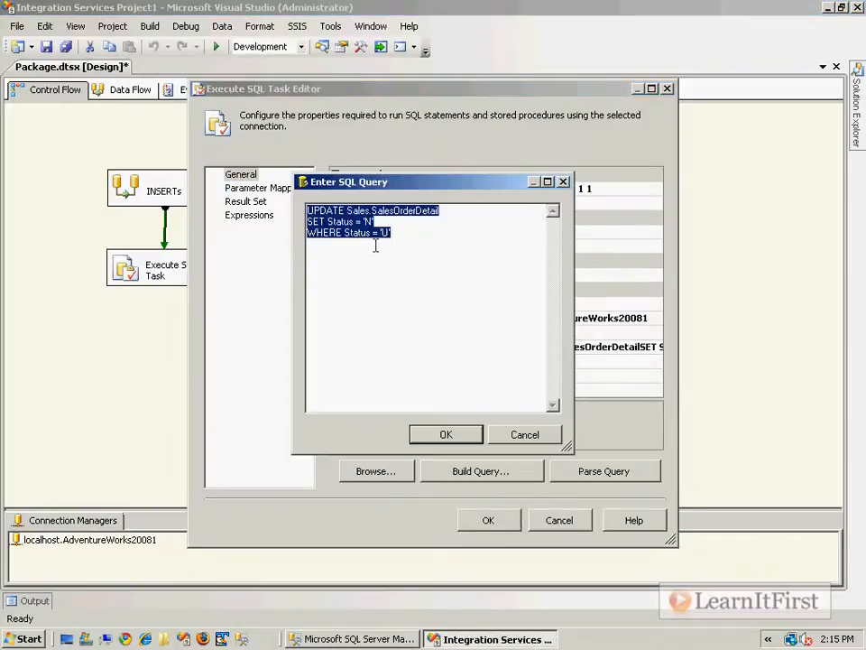
{"action": "left_click", "coordinate": [382, 233]}
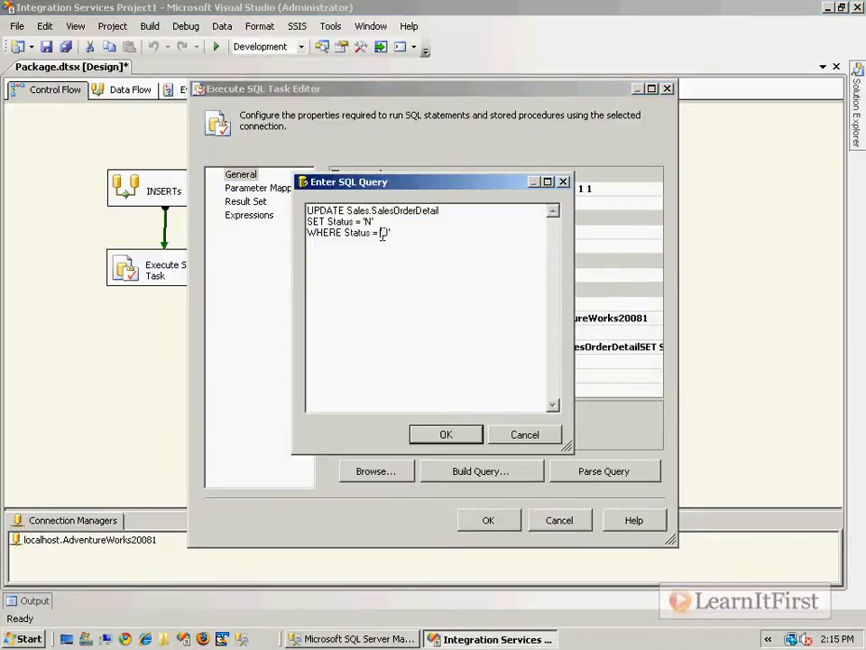
{"action": "type", "text": "D"}
{"action": "left_click", "coordinate": [446, 435]}
{"action": "left_click", "coordinate": [488, 520]}
Open the DELETEs data flow and move its OLE DB Source and OLE DB Command together higher on the design surface
{"action": "double_click", "coordinate": [465, 202]}
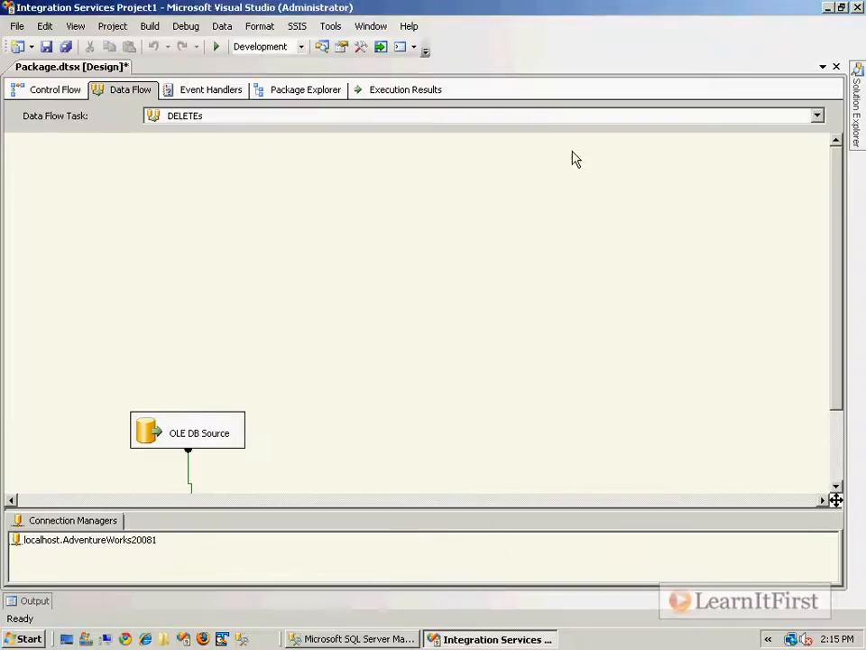
{"action": "left_click_drag", "start_coordinate": [319, 466], "coordinate": [180, 302]}
{"action": "left_click_drag", "start_coordinate": [180, 353], "coordinate": [164, 214]}
Change the OLE DB Command's SqlCommand to DELETE dbo.DWOrderDetail, removing the SET line and keeping the SalesOrderId and SalesOrderDetailId conditions
{"action": "double_click", "coordinate": [178, 309]}
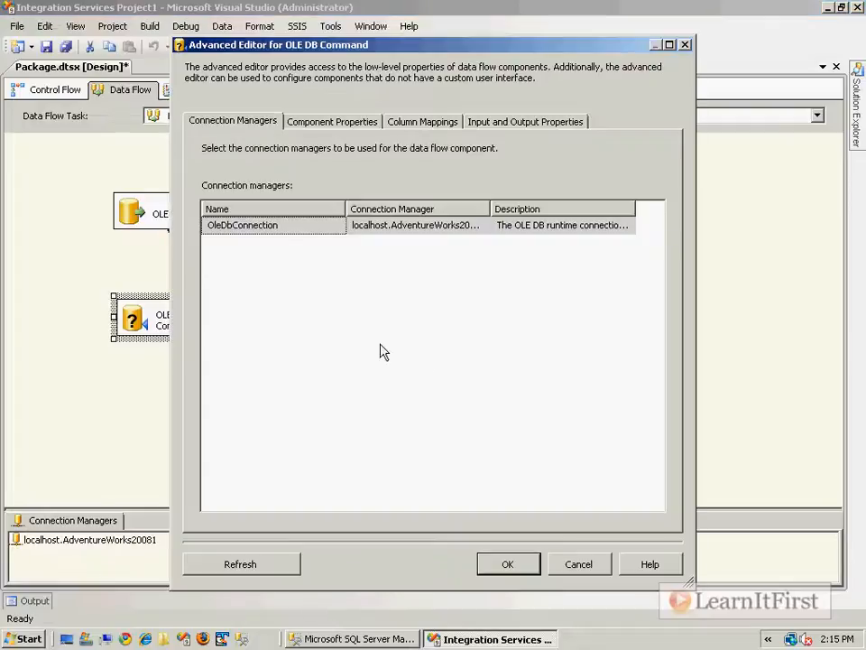
{"action": "left_click", "coordinate": [348, 121]}
{"action": "left_click", "coordinate": [622, 441]}
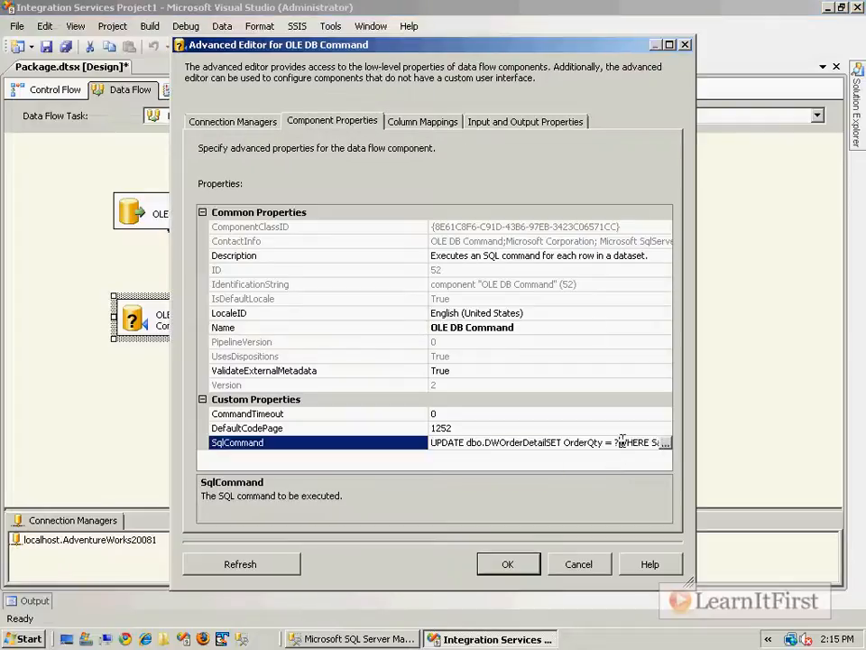
{"action": "left_click", "coordinate": [665, 442]}
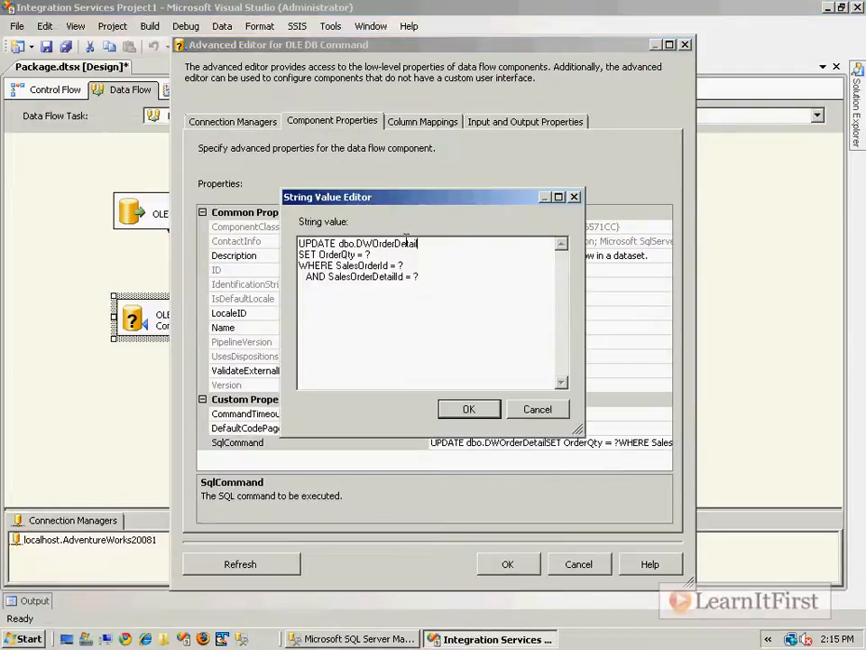
{"action": "left_click_drag", "start_coordinate": [406, 239], "coordinate": [298, 247]}
{"action": "left_click_drag", "start_coordinate": [372, 254], "coordinate": [170, 213]}
{"action": "double_click", "coordinate": [313, 244]}
{"action": "type", "text": "DELETE"}
{"action": "key", "text": "shift+Down"}
{"action": "key", "text": "Delete"}
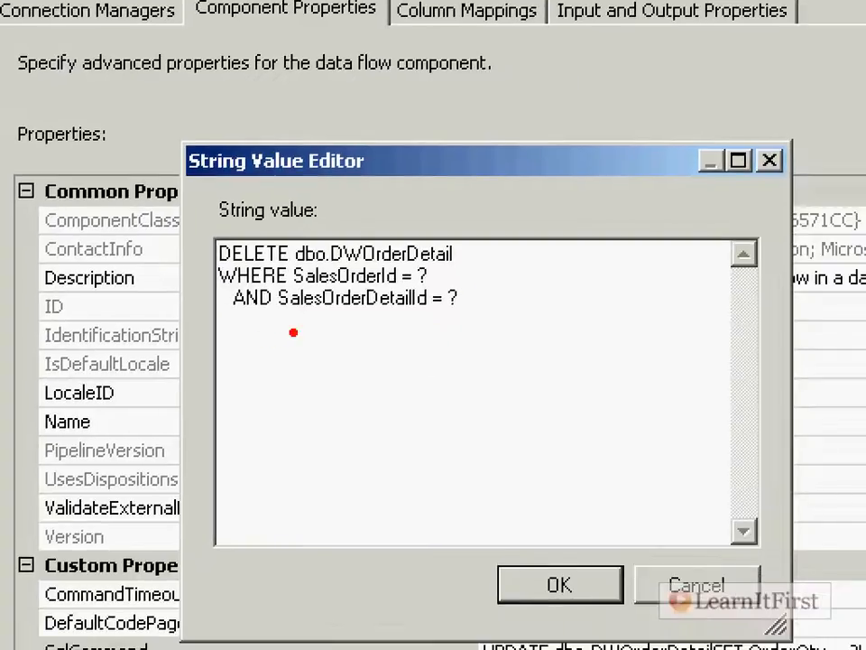
{"action": "mouse_move", "coordinate": [461, 275]}
{"action": "left_mouse_down"}
{"action": "mouse_move", "coordinate": [506, 303]}
{"action": "mouse_move", "coordinate": [471, 309]}
{"action": "left_mouse_up"}
{"action": "left_click_drag", "start_coordinate": [561, 276], "coordinate": [585, 336]}
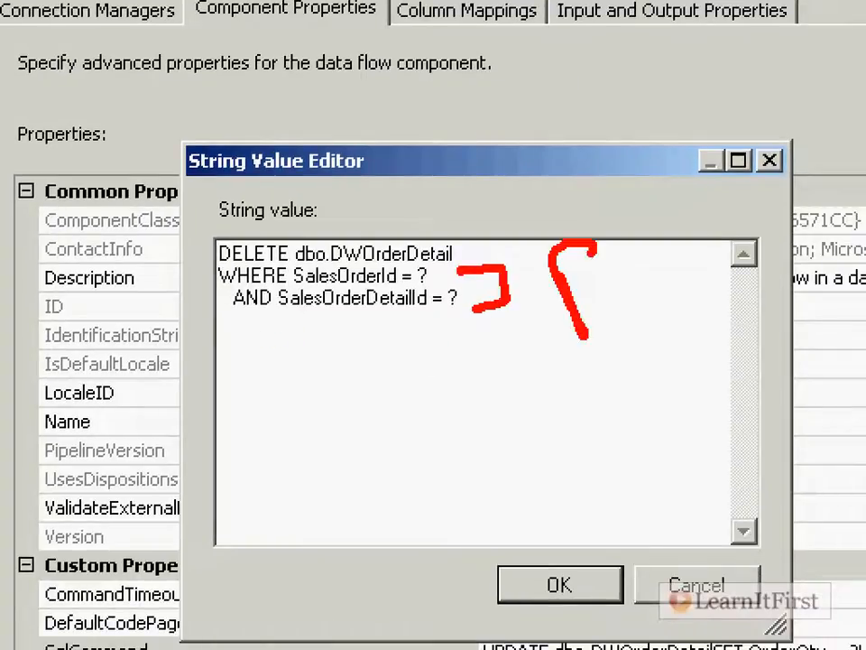
{"action": "left_click_drag", "start_coordinate": [645, 190], "coordinate": [674, 317]}
{"action": "mouse_move", "coordinate": [704, 177]}
{"action": "left_mouse_down"}
{"action": "mouse_move", "coordinate": [636, 232]}
{"action": "mouse_move", "coordinate": [728, 280]}
{"action": "left_mouse_up"}
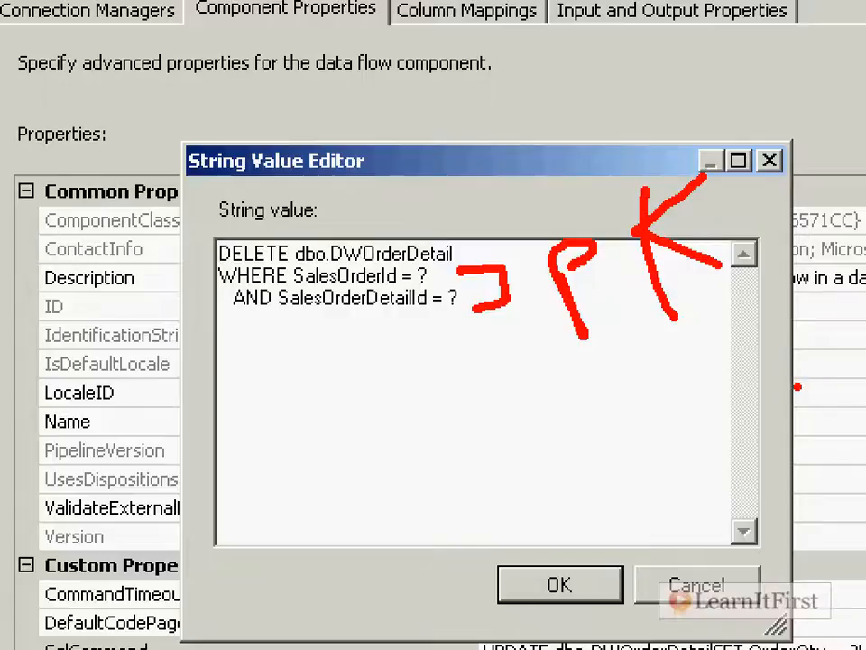
{"action": "key", "text": "Escape"}
Accept the edited SqlCommand, check the OLE DB Command's column mappings, and save the package
{"action": "left_click", "coordinate": [453, 411]}
{"action": "left_click", "coordinate": [435, 119]}
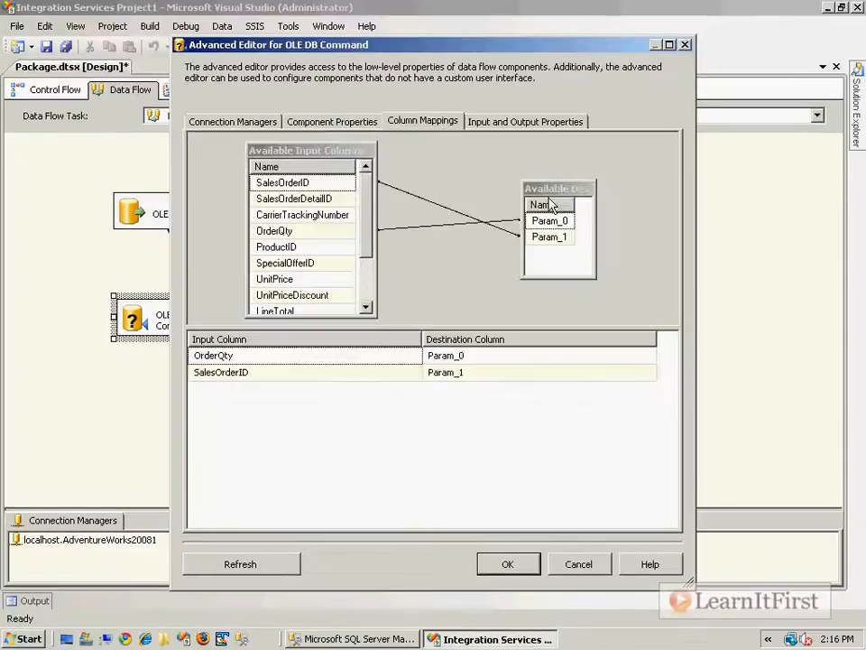
{"action": "left_click", "coordinate": [508, 564]}
{"action": "key", "text": "ctrl+s"}
In the control flow, connect Execute SQL Task to UPDATEs and Execute SQL Task 1 to DELETEs with success constraints
{"action": "left_click", "coordinate": [77, 95]}
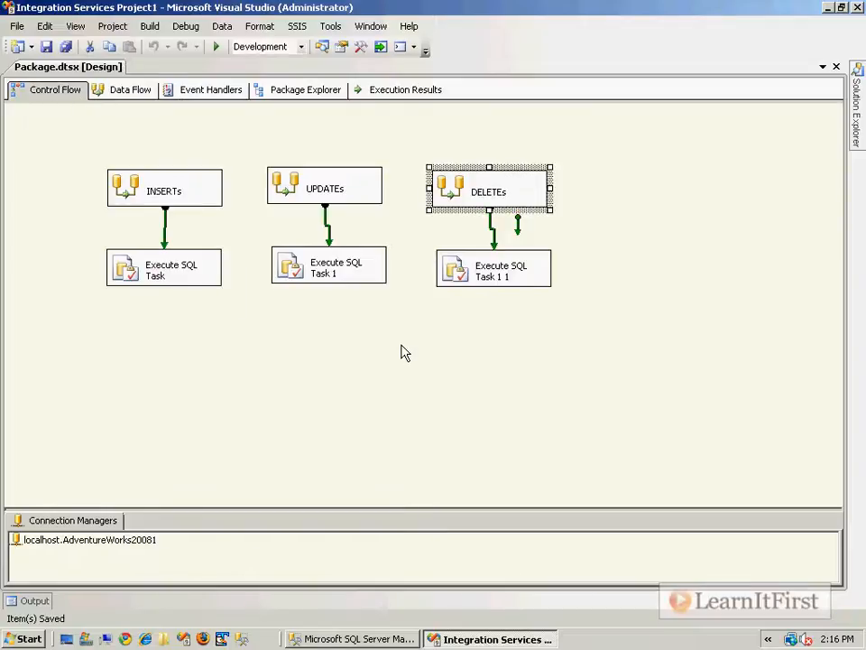
{"action": "left_click", "coordinate": [159, 275]}
{"action": "left_click_drag", "start_coordinate": [166, 321], "coordinate": [303, 190]}
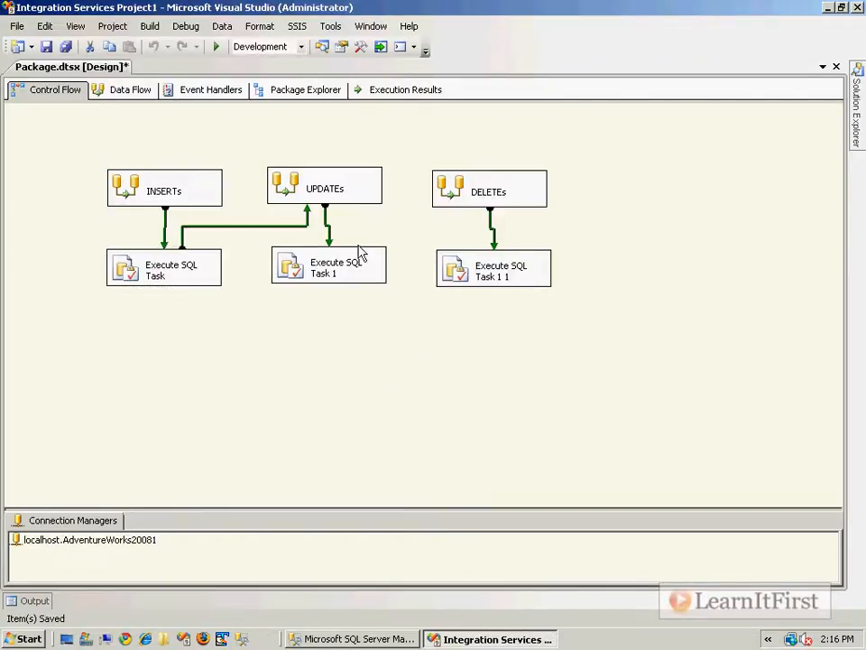
{"action": "left_click", "coordinate": [331, 275]}
{"action": "left_click_drag", "start_coordinate": [330, 312], "coordinate": [459, 195]}
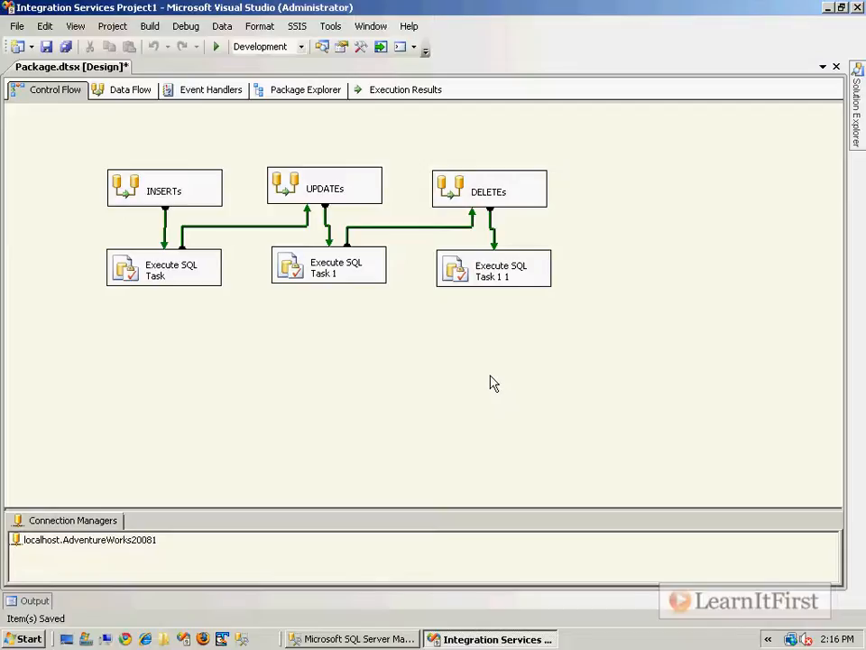
Review the task sequence from INSERTs through UPDATEs to DELETEs, including the components inside the UPDATEs data flow
{"action": "left_click", "coordinate": [162, 207]}
{"action": "left_click", "coordinate": [157, 284]}
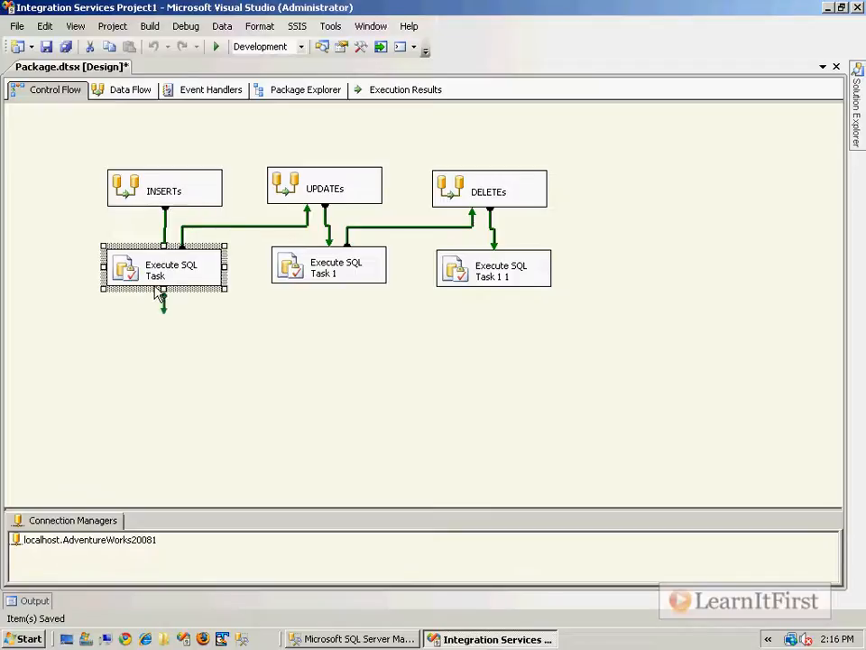
{"action": "left_click", "coordinate": [319, 194]}
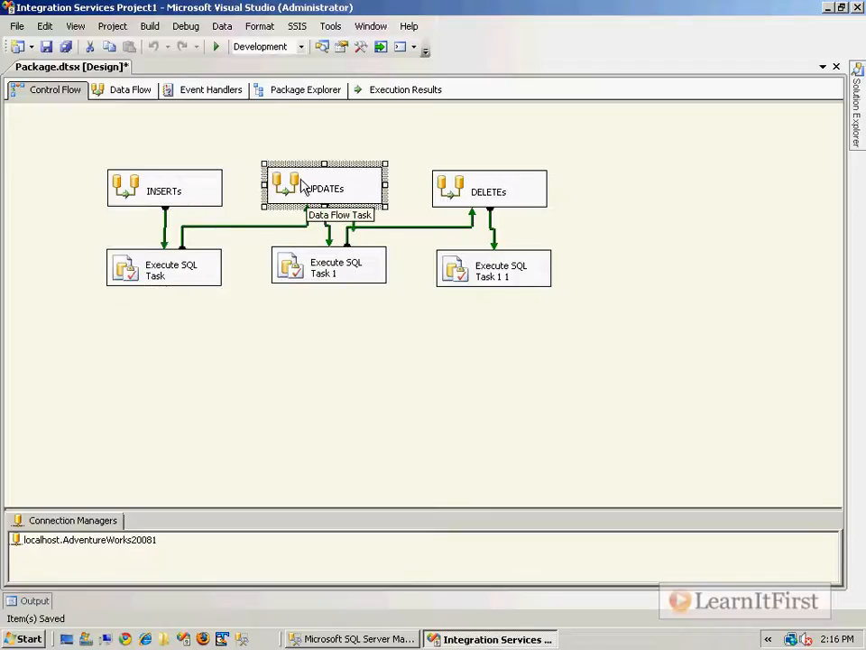
{"action": "double_click", "coordinate": [287, 190]}
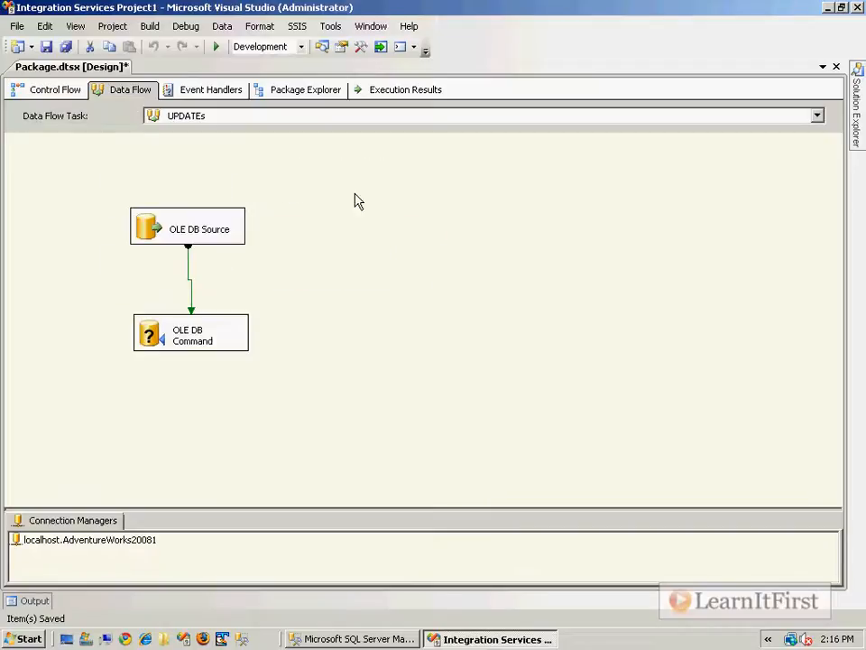
{"action": "left_click", "coordinate": [202, 336]}
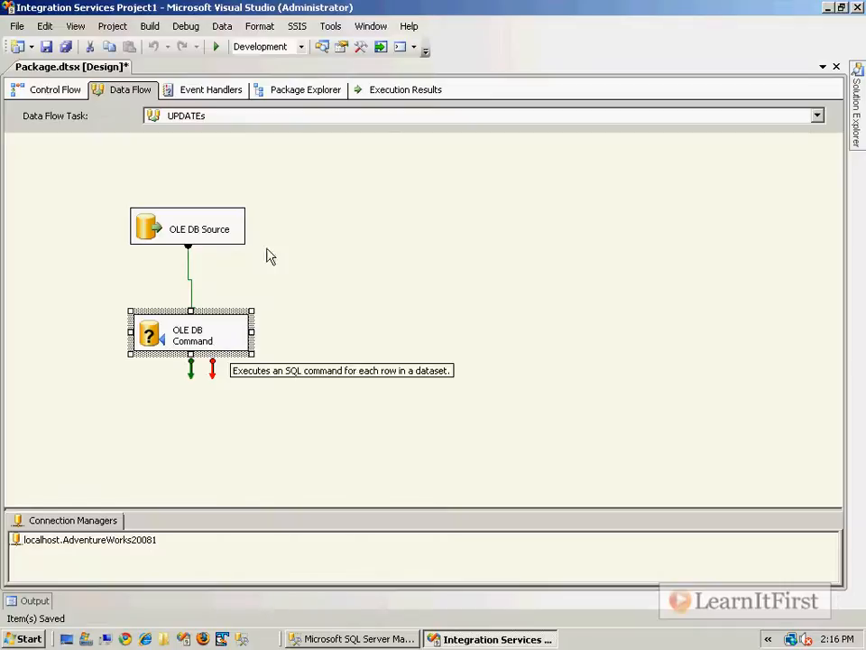
{"action": "left_click", "coordinate": [79, 94]}
{"action": "left_click", "coordinate": [143, 94]}
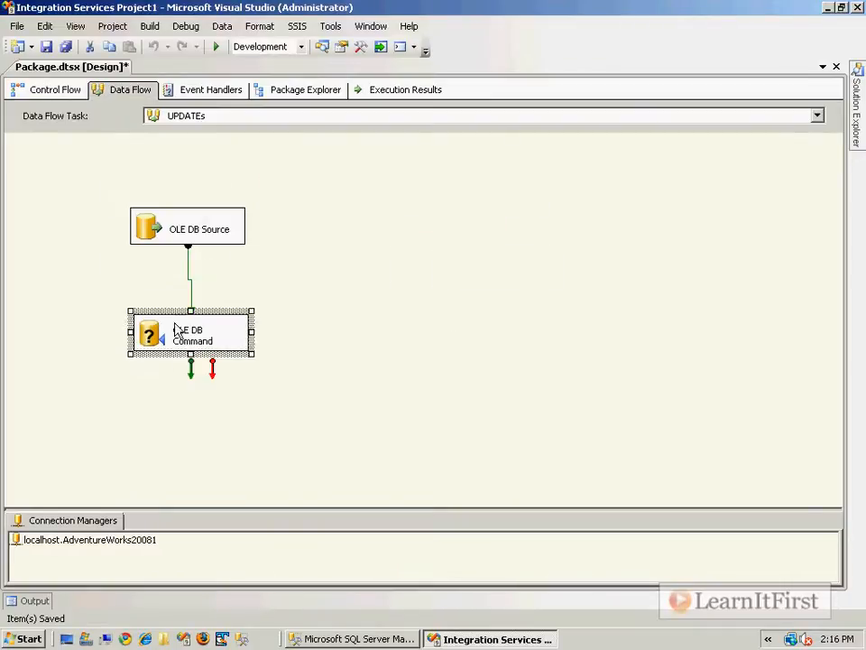
{"action": "left_click", "coordinate": [56, 90]}
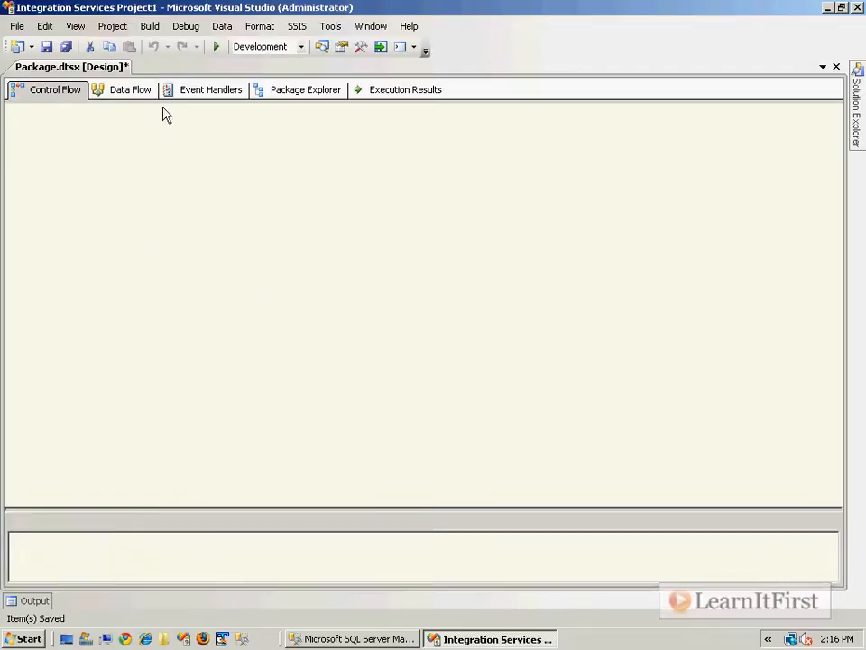
{"action": "left_click", "coordinate": [352, 257]}
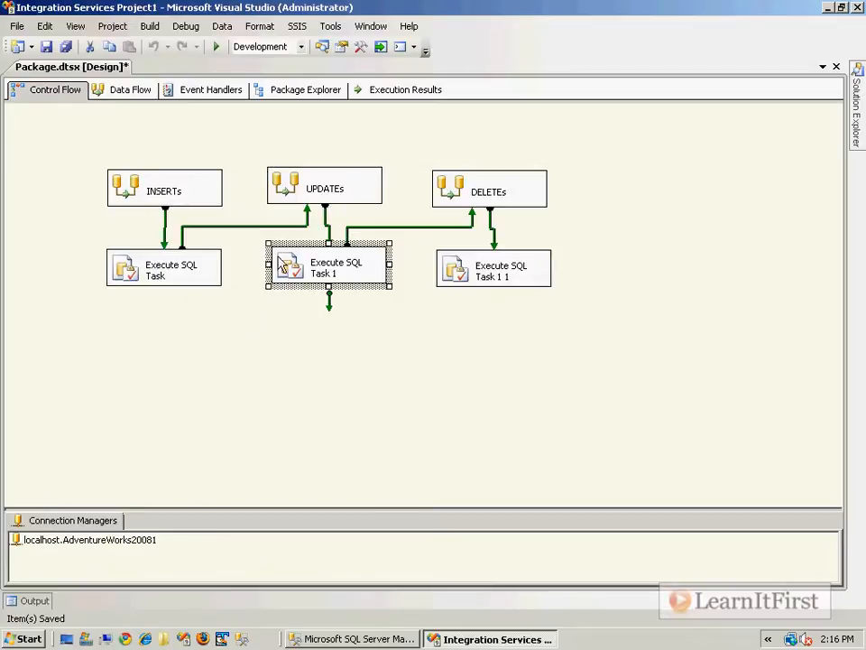
{"action": "left_click", "coordinate": [455, 207]}
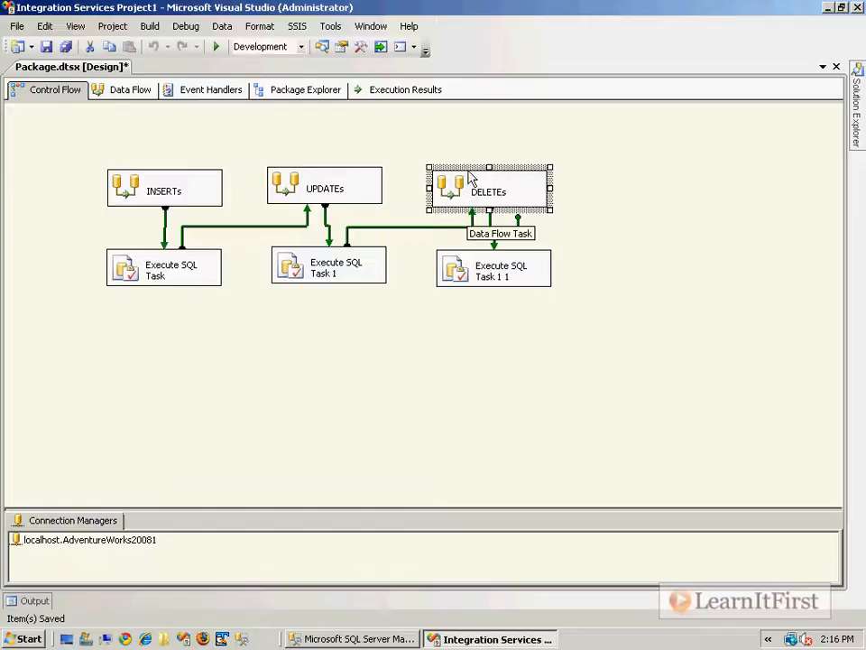
{"action": "left_click", "coordinate": [452, 283]}
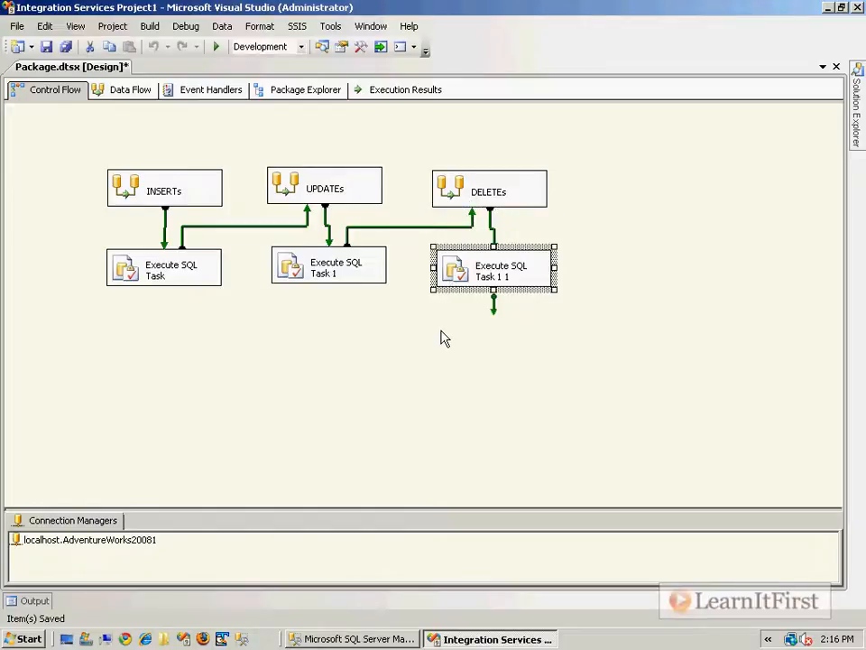
{"action": "left_click", "coordinate": [407, 358]}
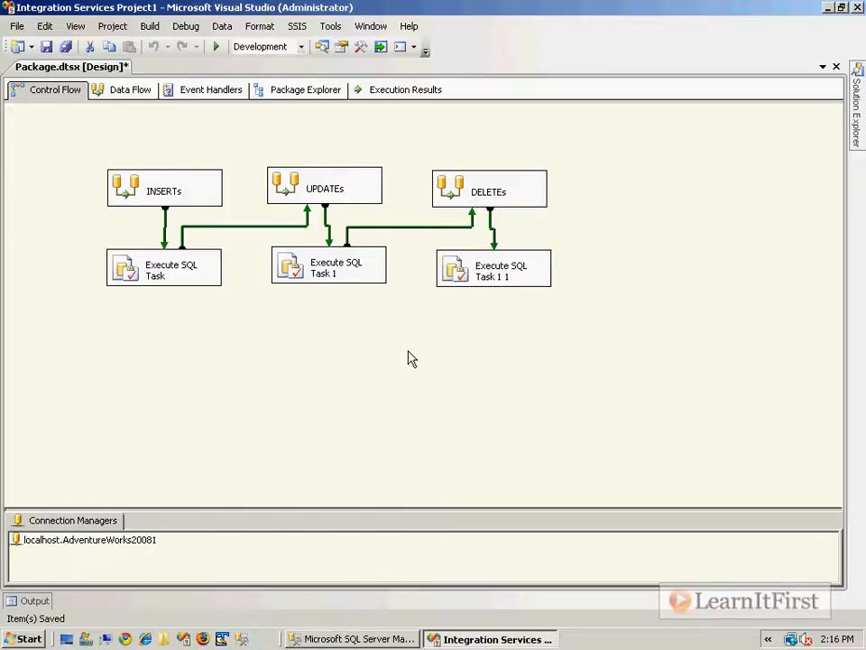